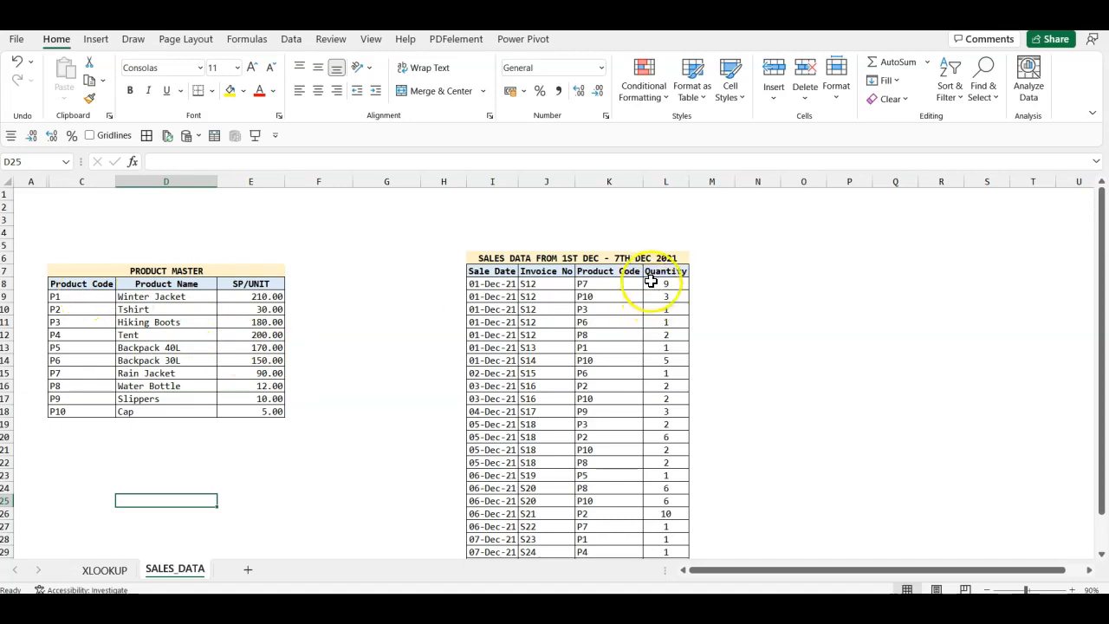
- Examine the sales data table for 1st to 7th December 2021 and each of its column headers
left_click(477, 256)
left_click_drag(476, 257, 649, 441)
scroll(552, 352, "down", 1)
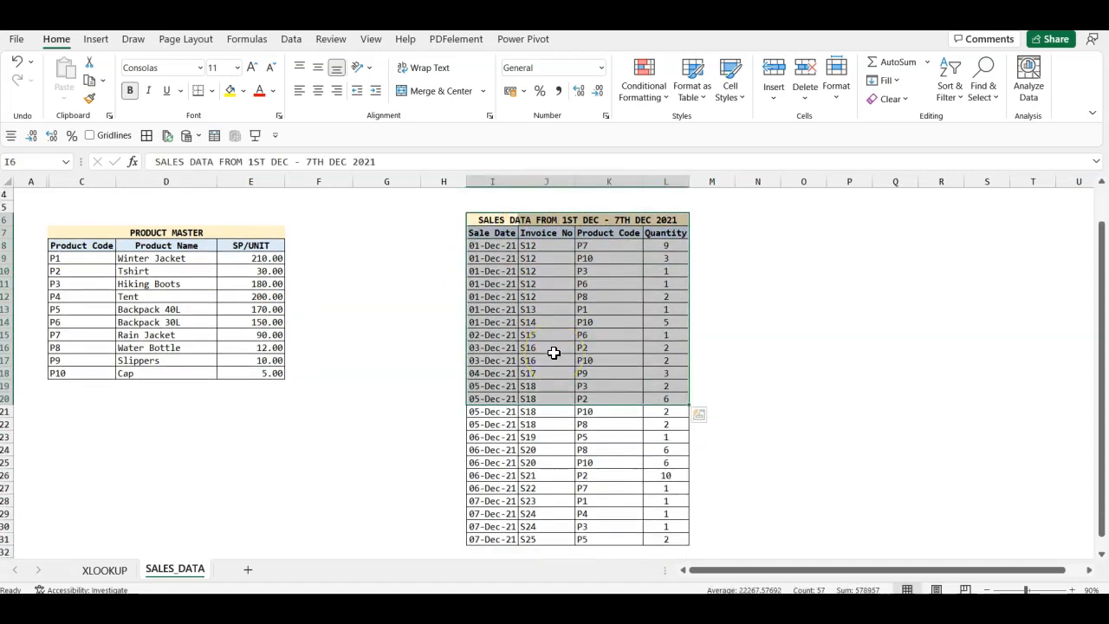
left_click_drag(494, 219, 680, 235)
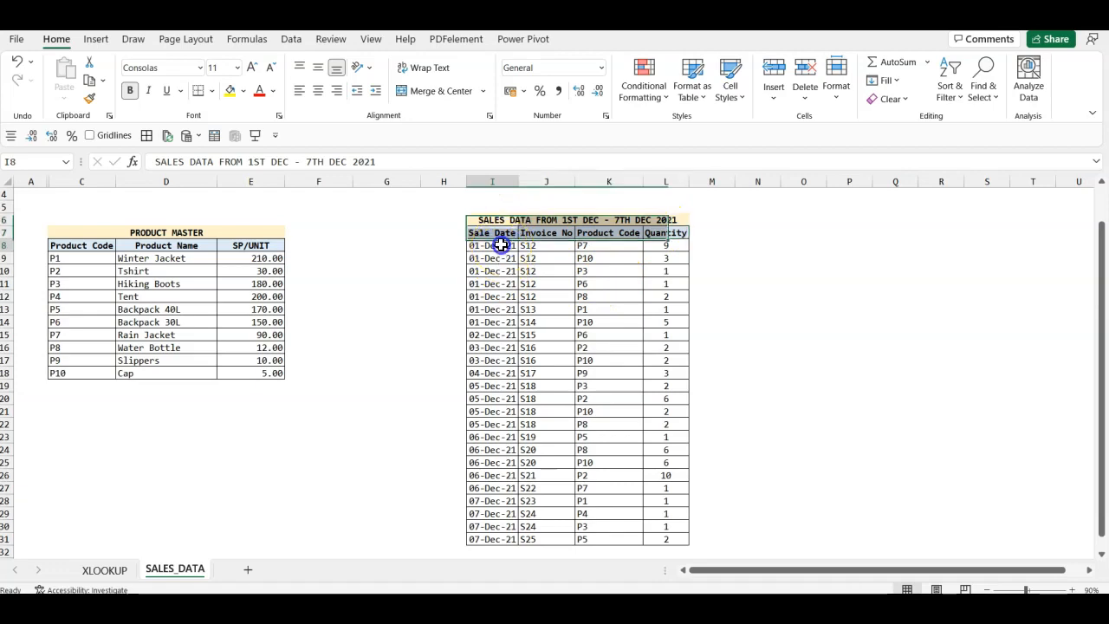
left_click(500, 245)
left_click(500, 233)
left_click(535, 237)
left_click(598, 233)
left_click(669, 234)
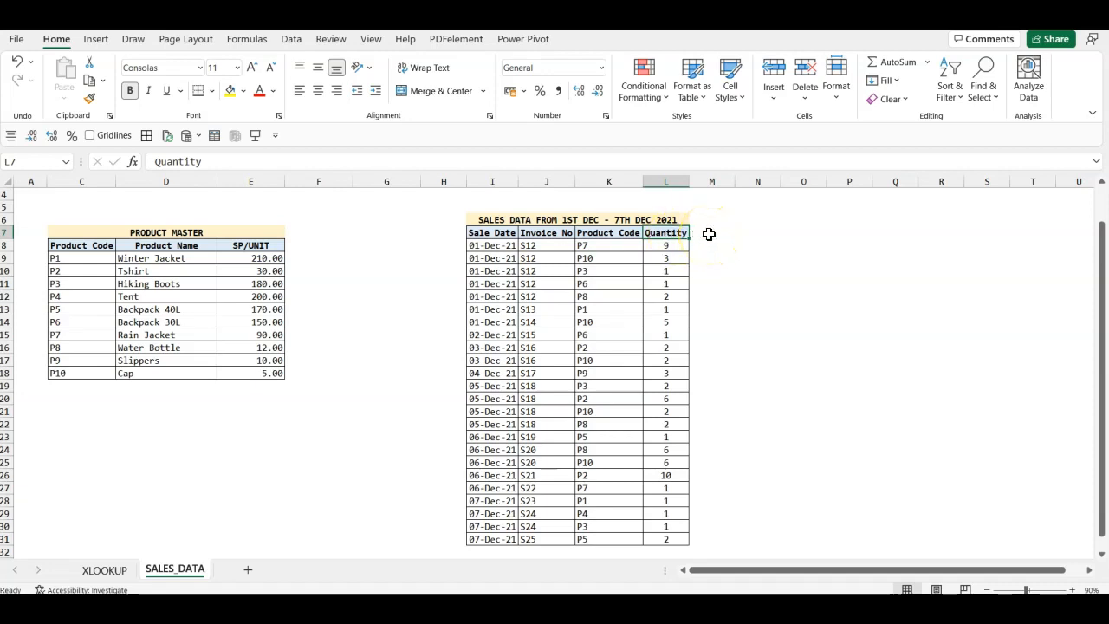
- Compare the product codes in the sales data with the codes and product names in the Product Master table
left_click_drag(616, 245, 615, 433)
left_click(584, 246)
left_click(587, 271)
left_click(588, 334)
left_click(600, 246)
left_click(601, 285)
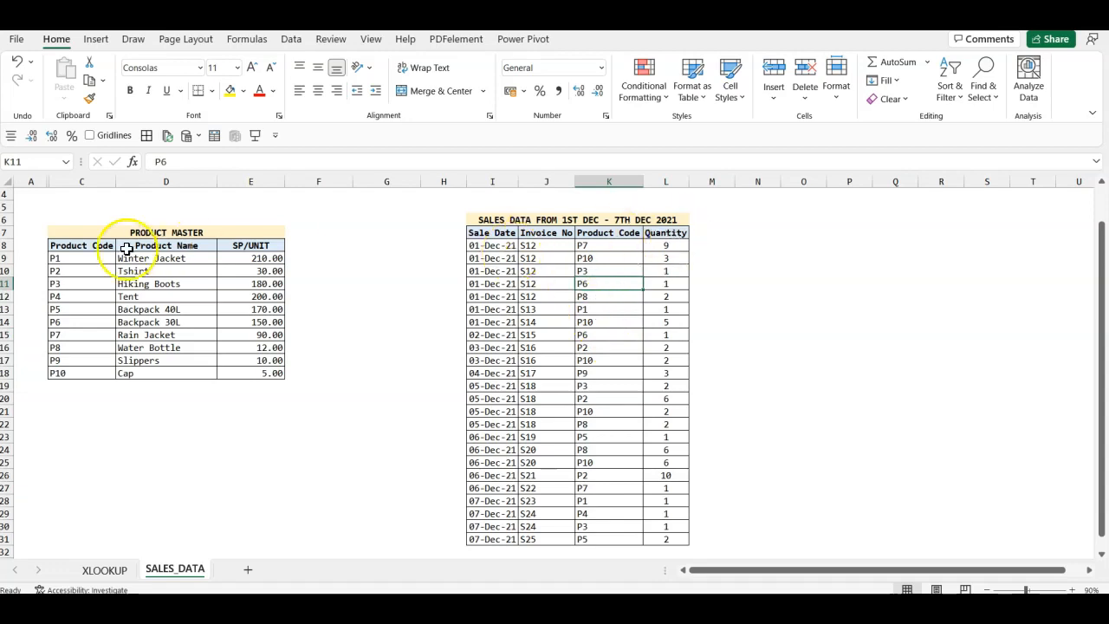
left_click_drag(64, 232, 242, 372)
left_click(65, 273)
left_click(74, 258)
left_click_drag(75, 257, 75, 349)
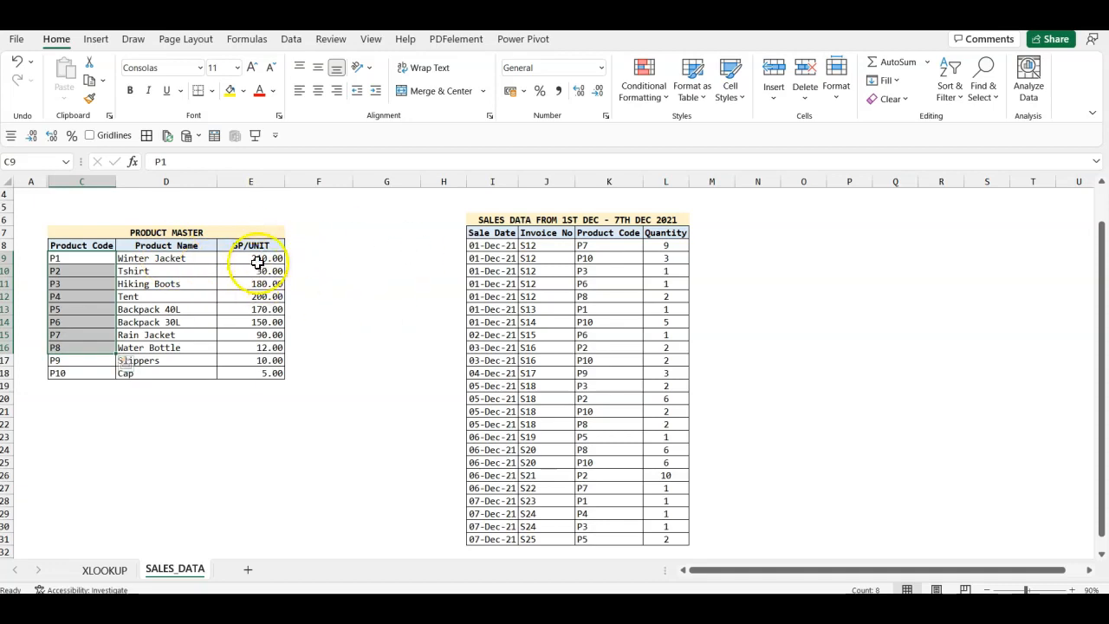
left_click(161, 282)
left_click(158, 258)
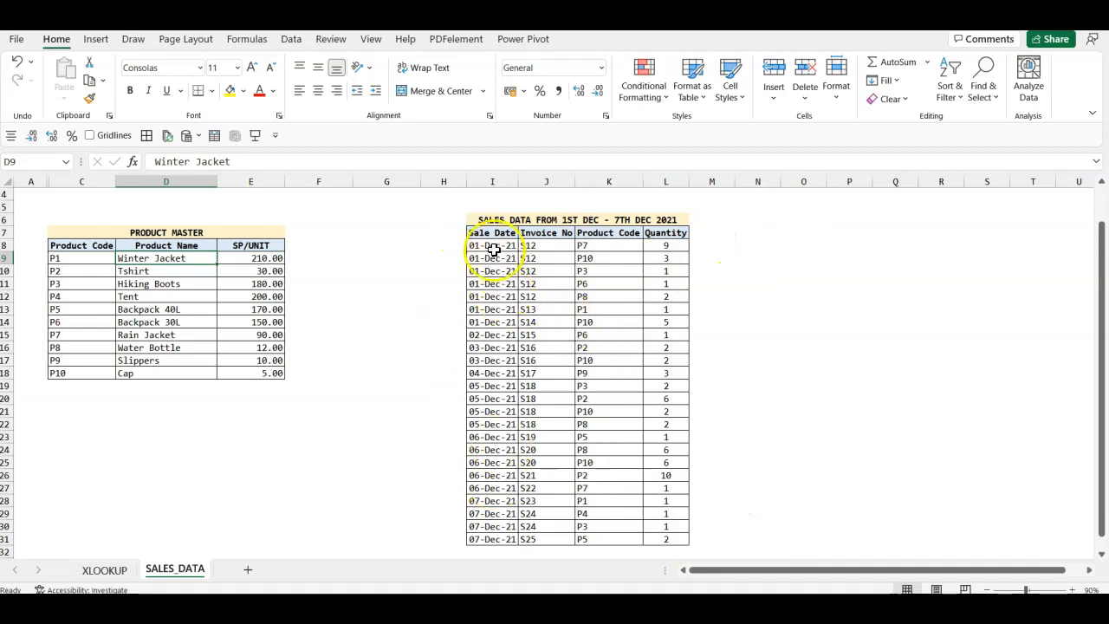
- Insert a column before Quantity in the sales data table and give it the header "Product Name" in L7
left_click(706, 233)
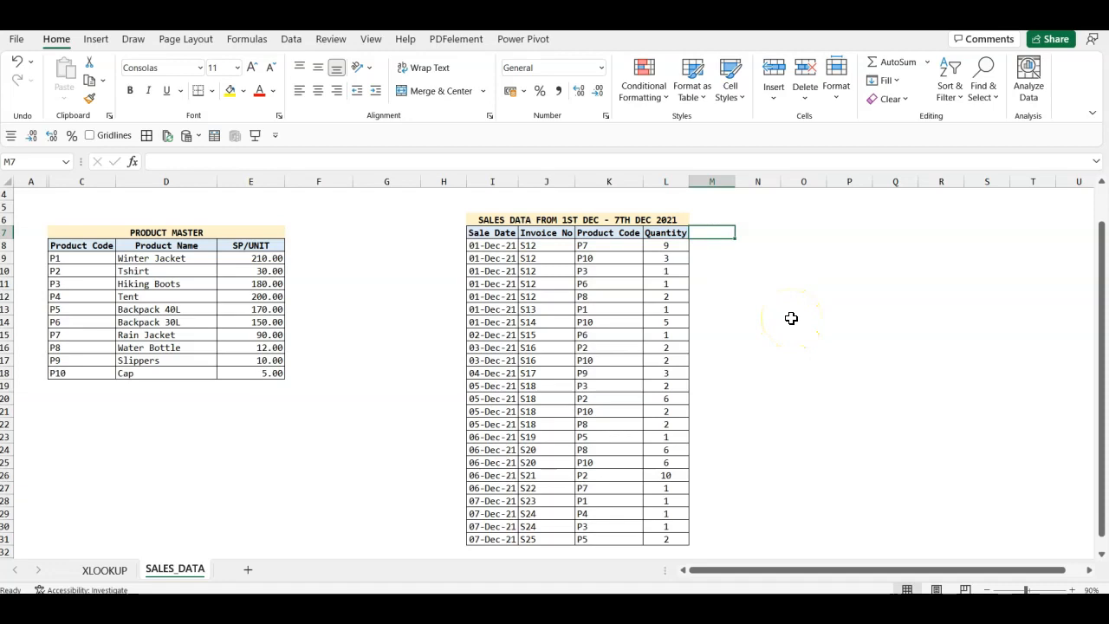
right_click(665, 181)
left_click(702, 308)
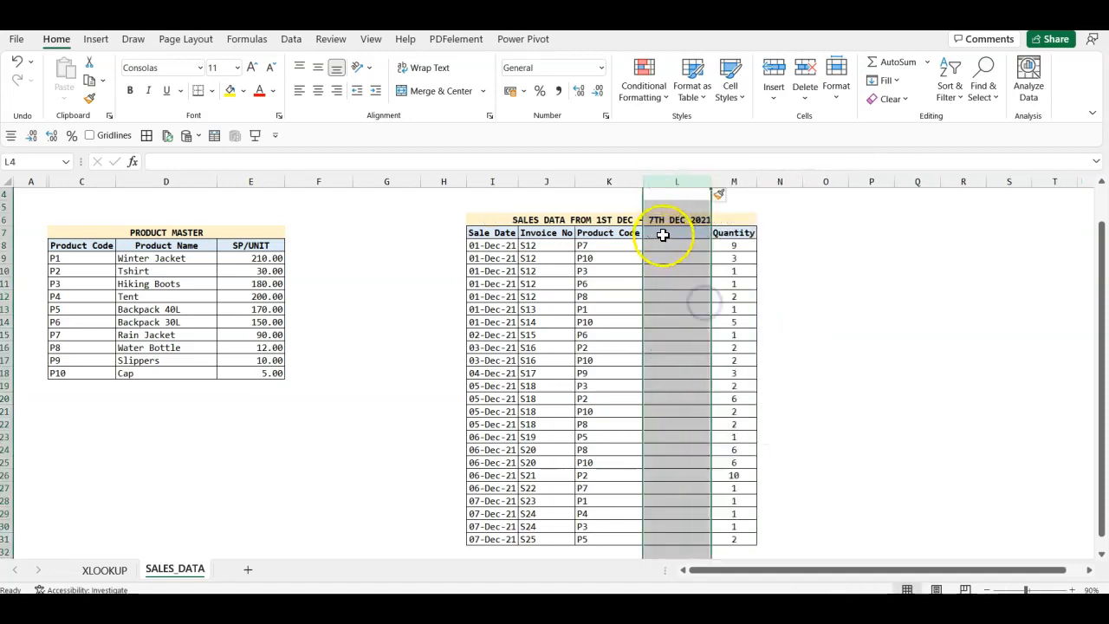
left_click(664, 231)
type("Pr")
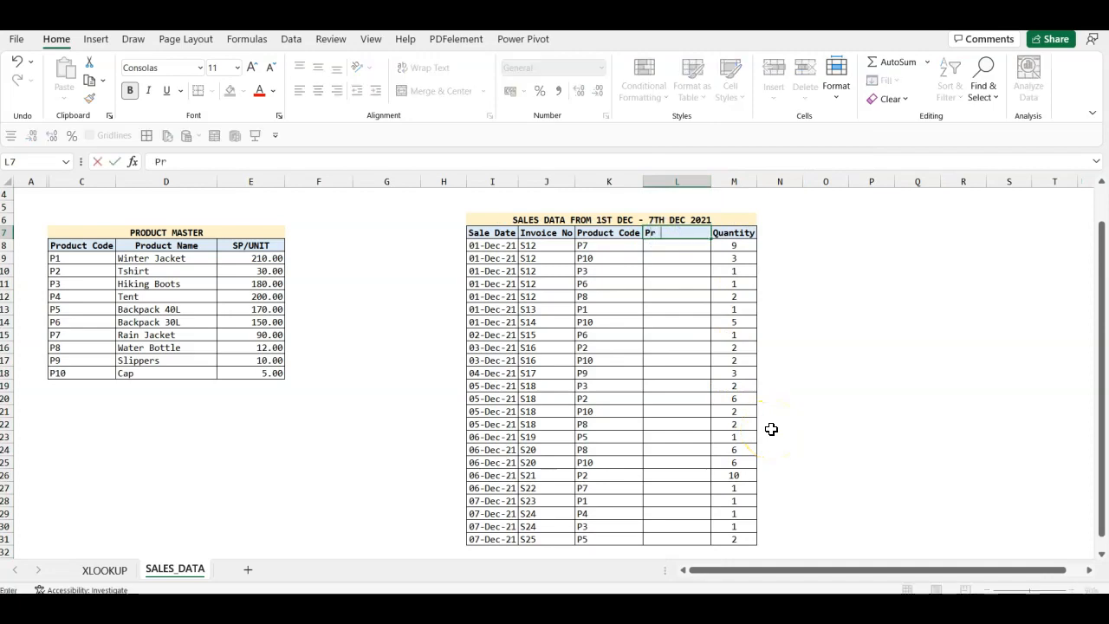
key("Return")
- Add a bold "Total Sales Value" header in N7 beside Quantity and fit column N to its text
key("Up")
key("Right")
key("Right")
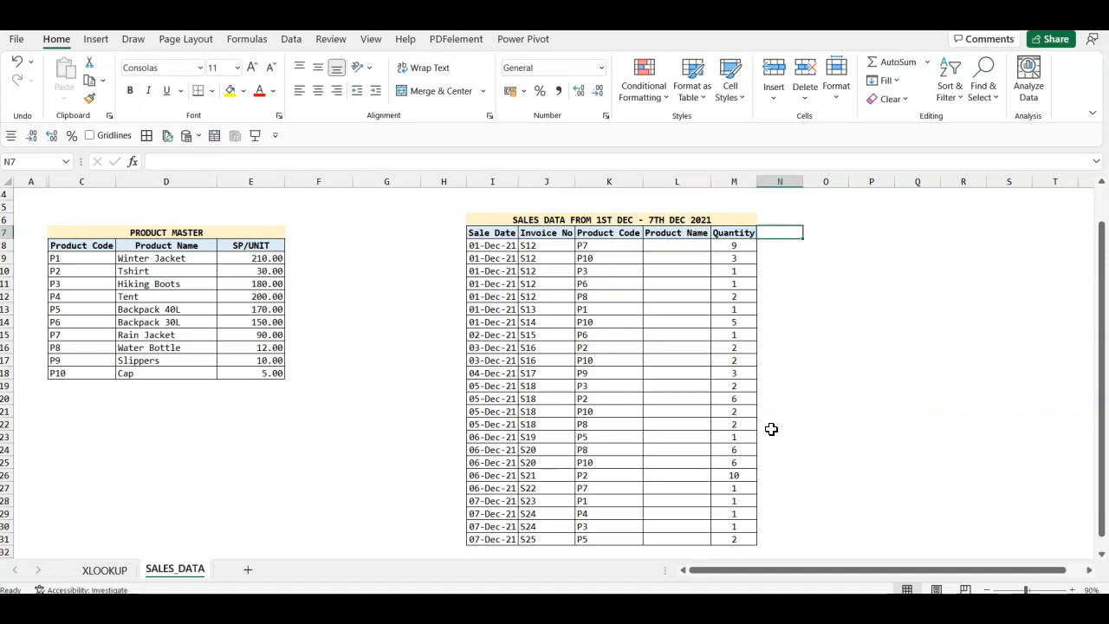
type("Sales Value")
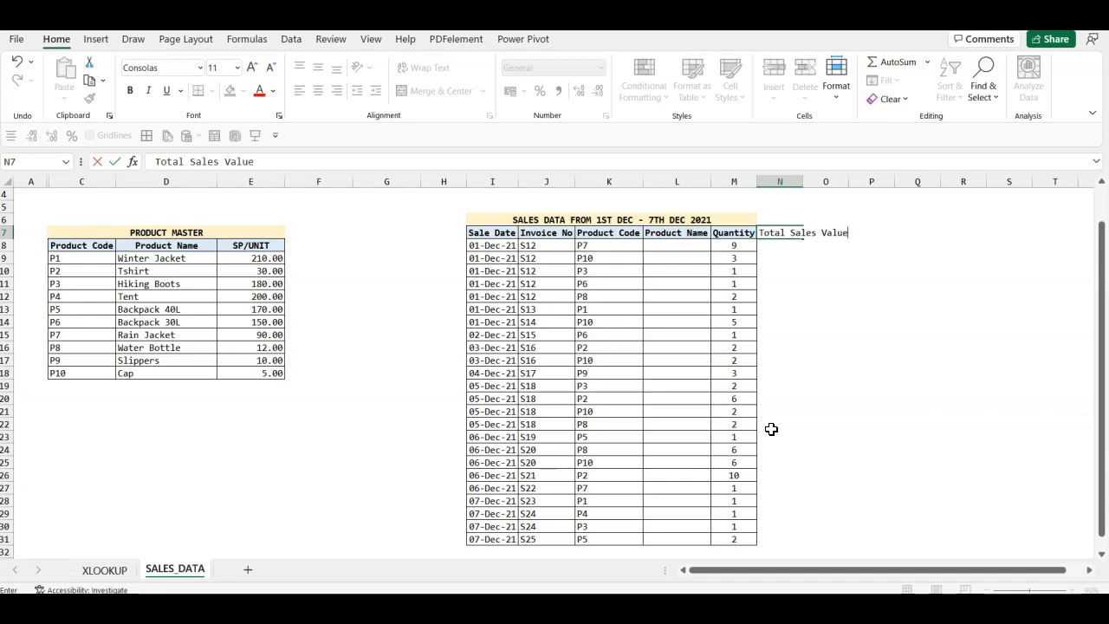
key("ctrl+Return")
key("ctrl+b")
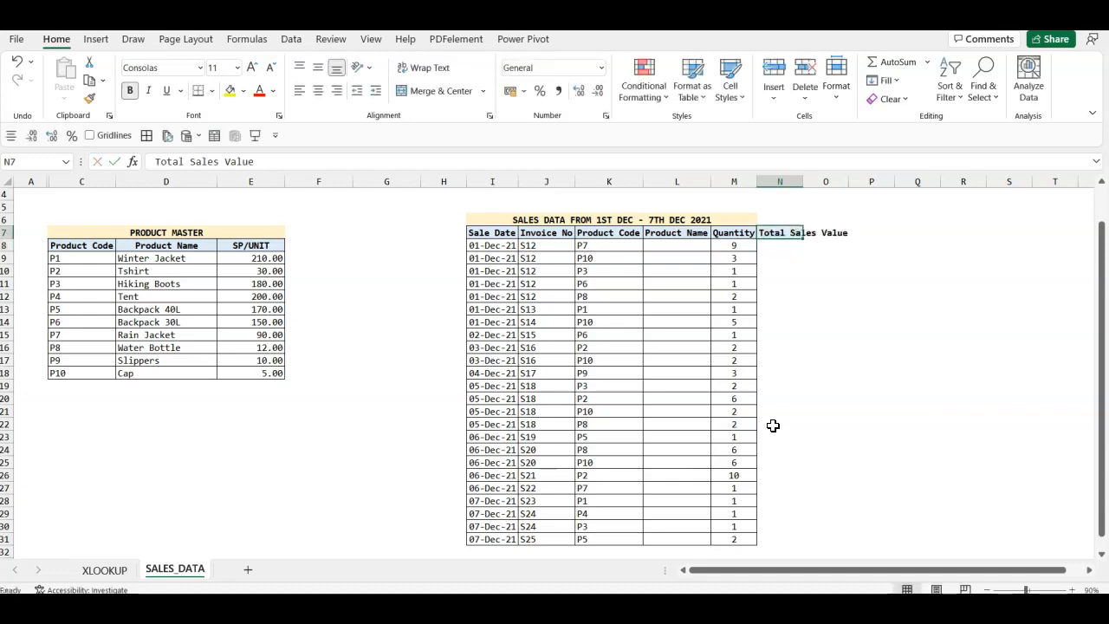
double_click(803, 181)
left_click(738, 247)
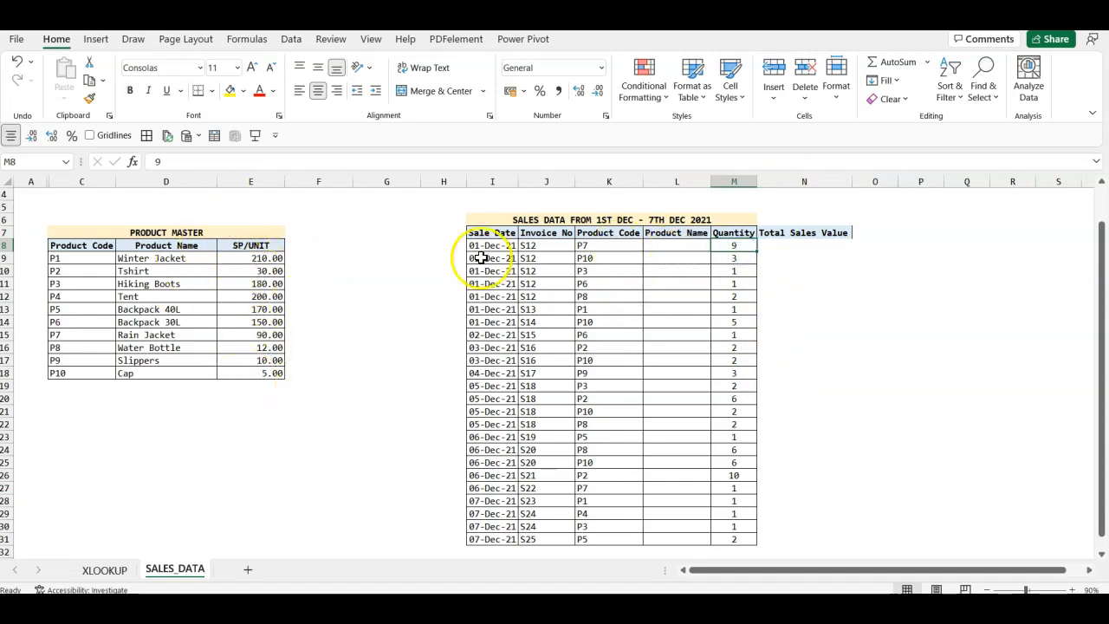
- Start an XLOOKUP formula in L8 with the product code in K8 as the lookup value
left_click(669, 246)
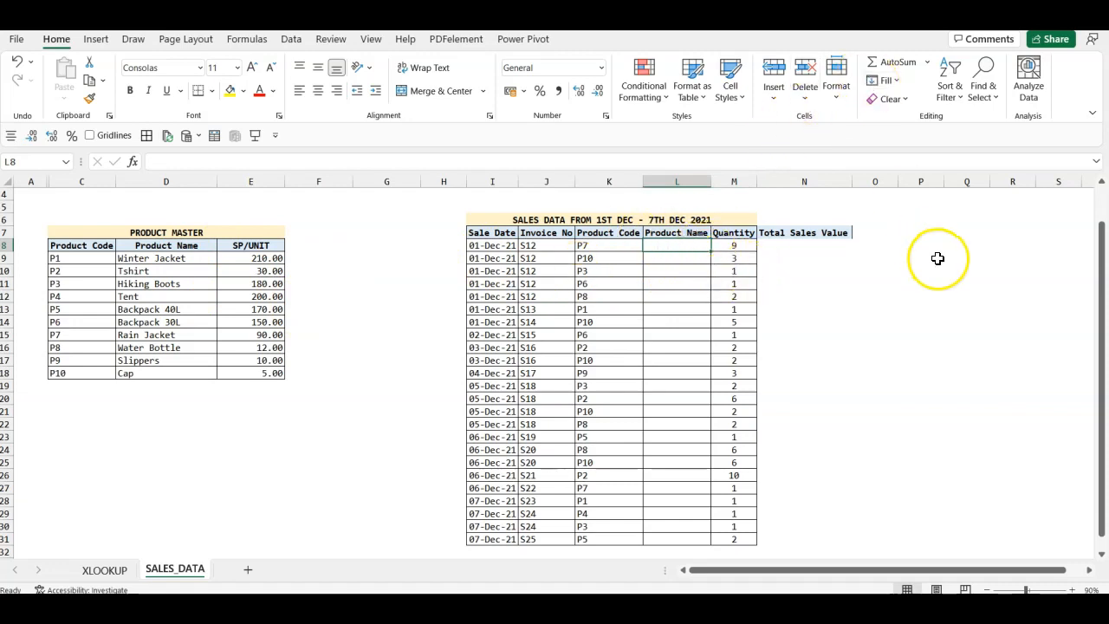
type("=xl")
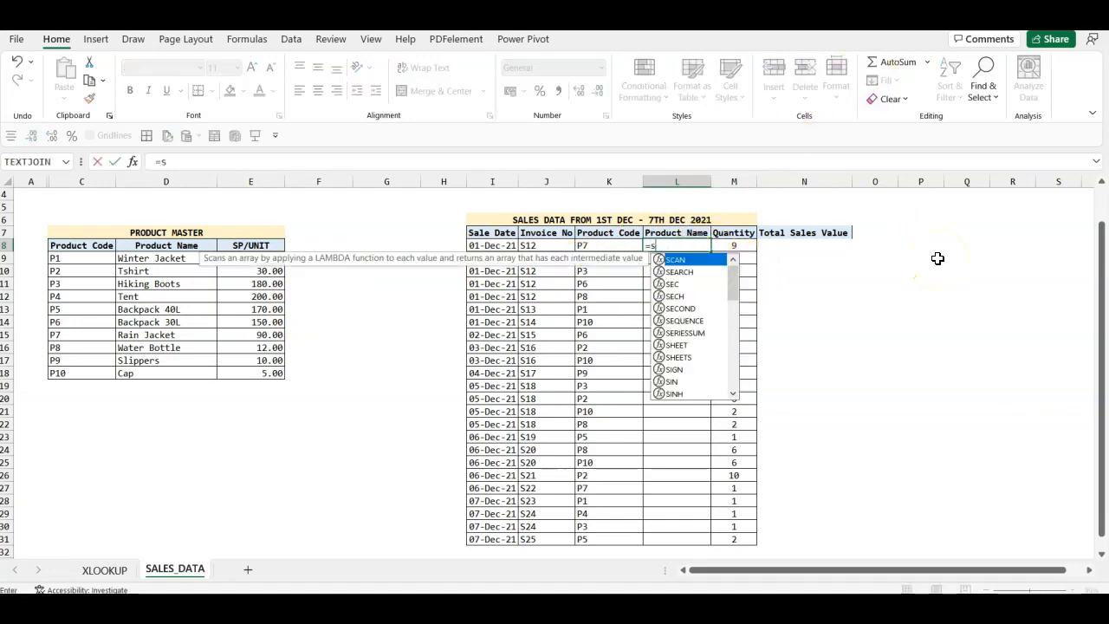
key("Tab")
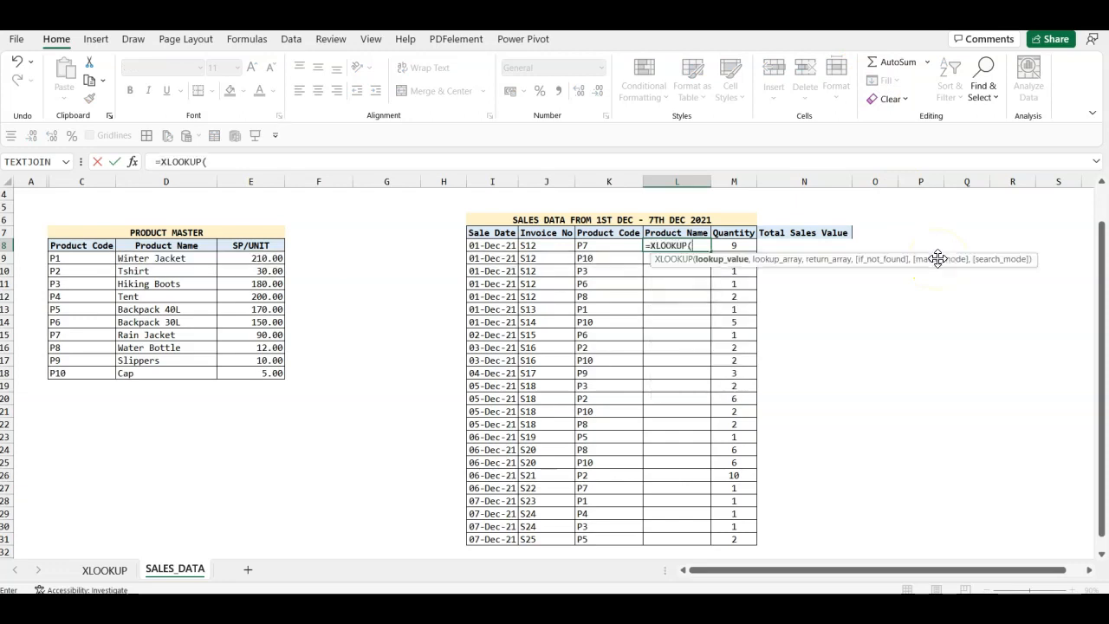
left_click_drag(867, 265, 924, 329)
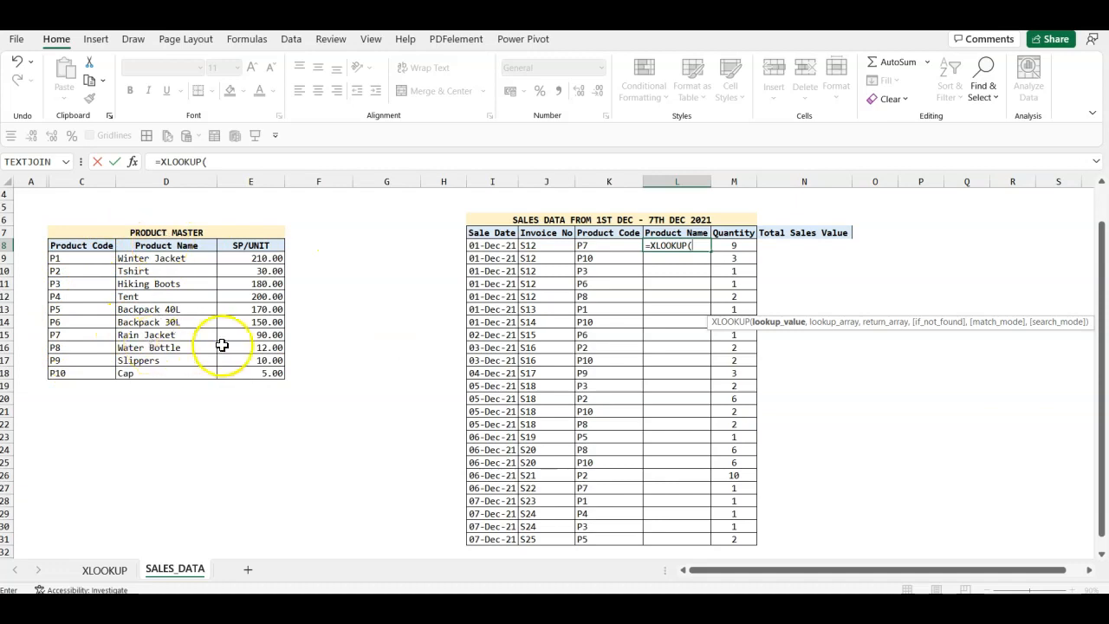
left_click(599, 245)
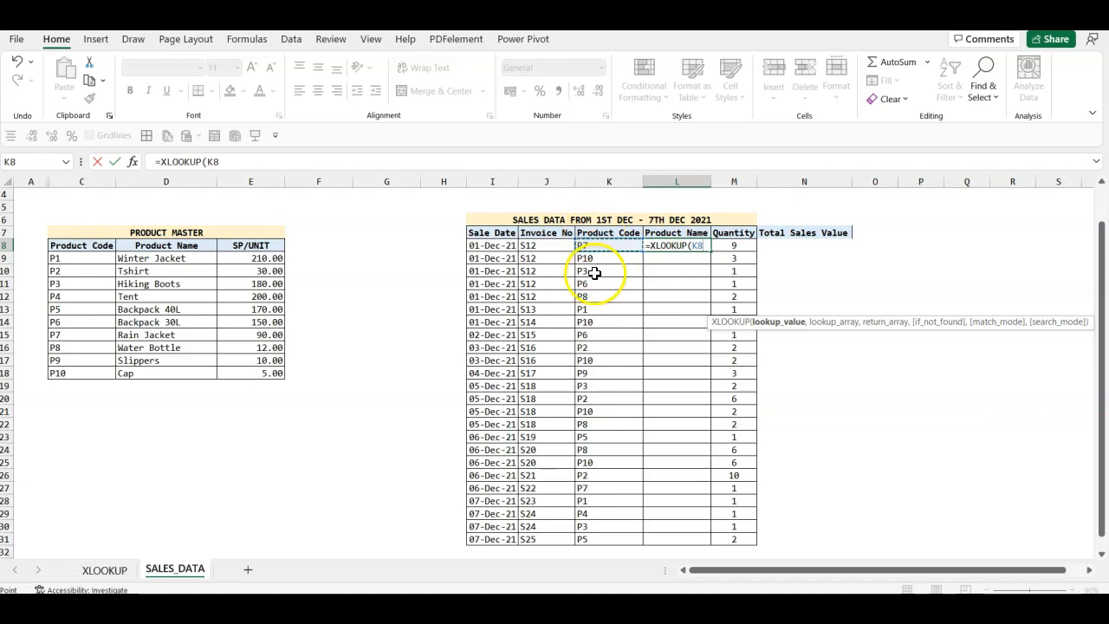
type(",")
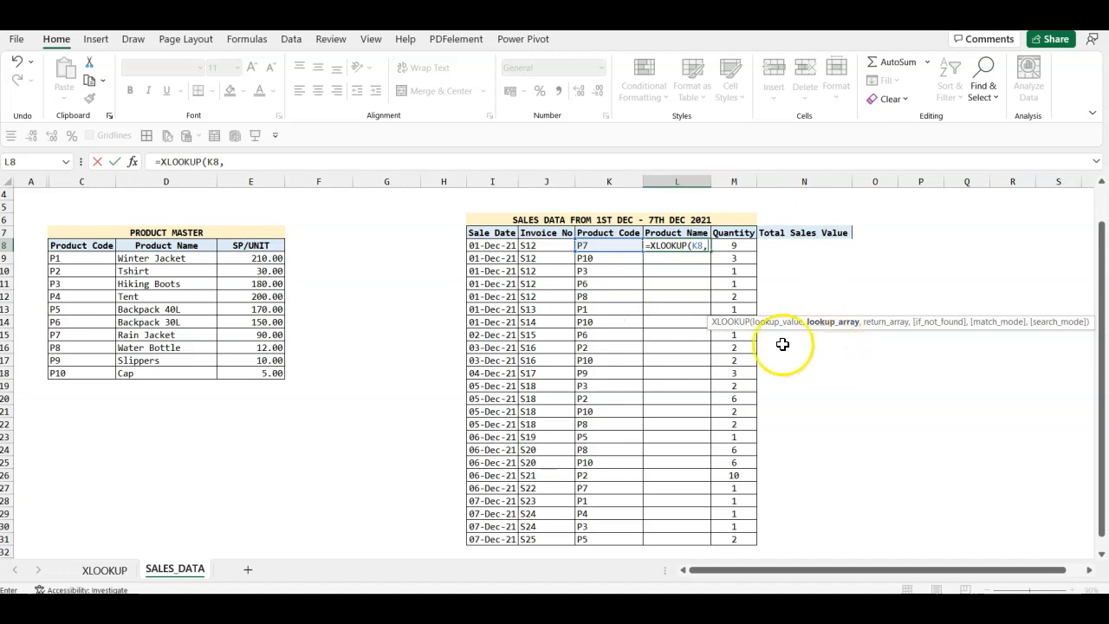
- Set the XLOOKUP lookup array to the Product Master codes as the absolute range $C$9:$C$18
left_click(84, 257)
left_click_drag(84, 258, 88, 374)
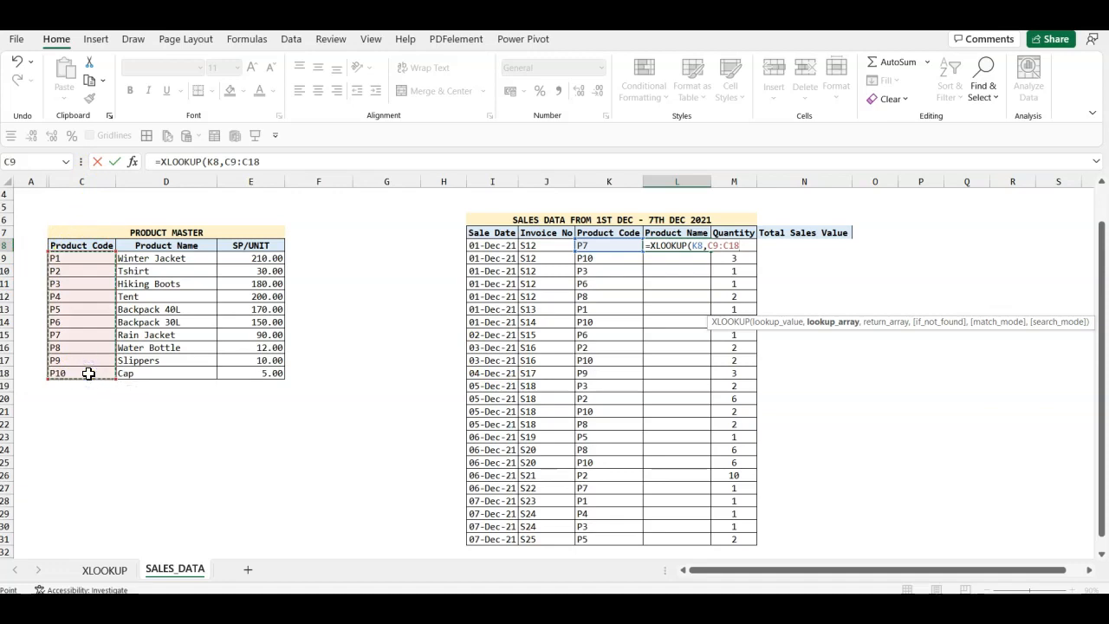
key("F4")
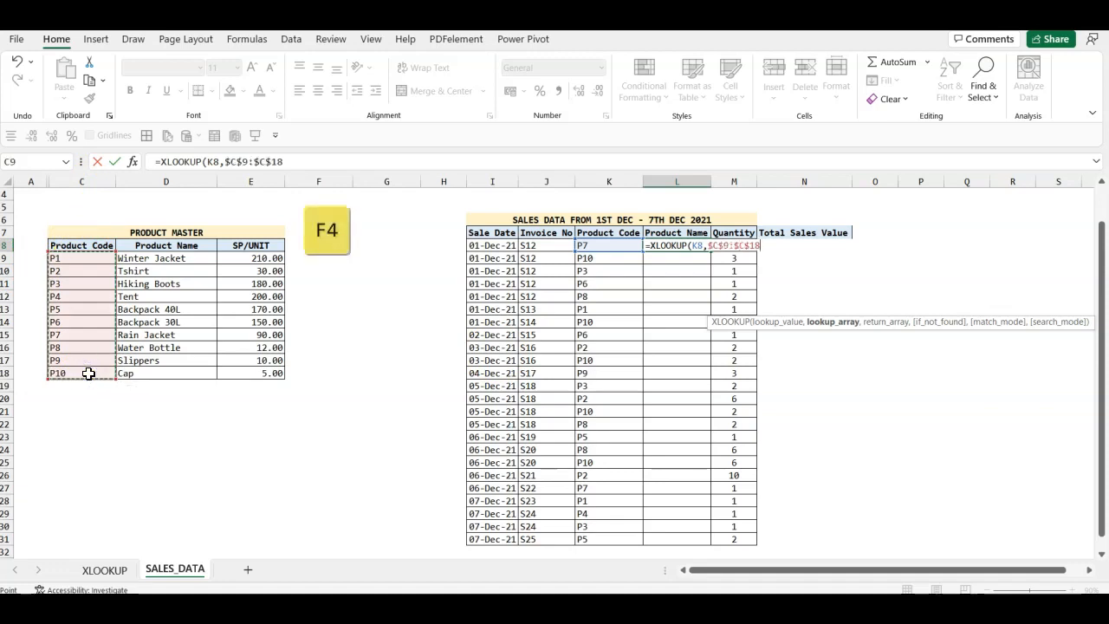
type(",")
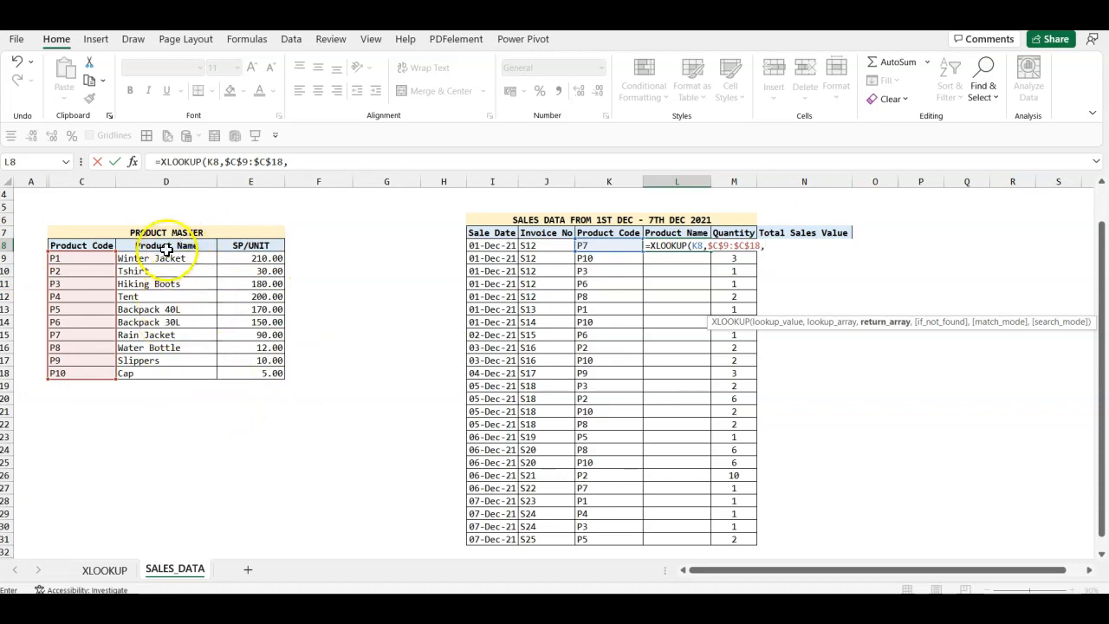
- Set the return array to the product names as the absolute range $D$9:$D$18 and enter the formula
left_click_drag(173, 258, 171, 363)
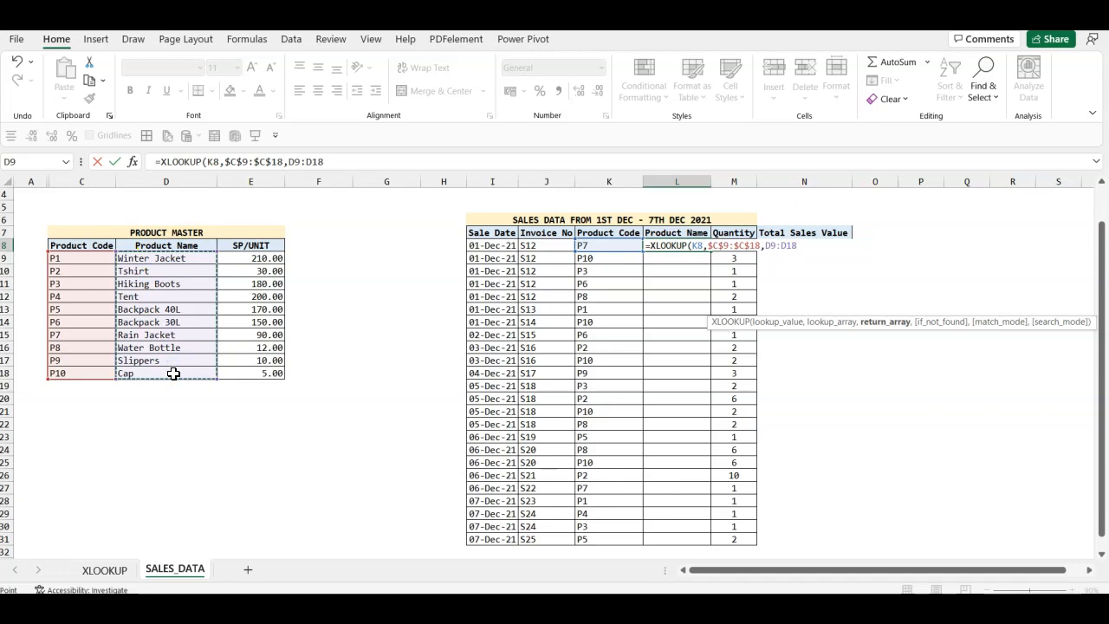
key("F4")
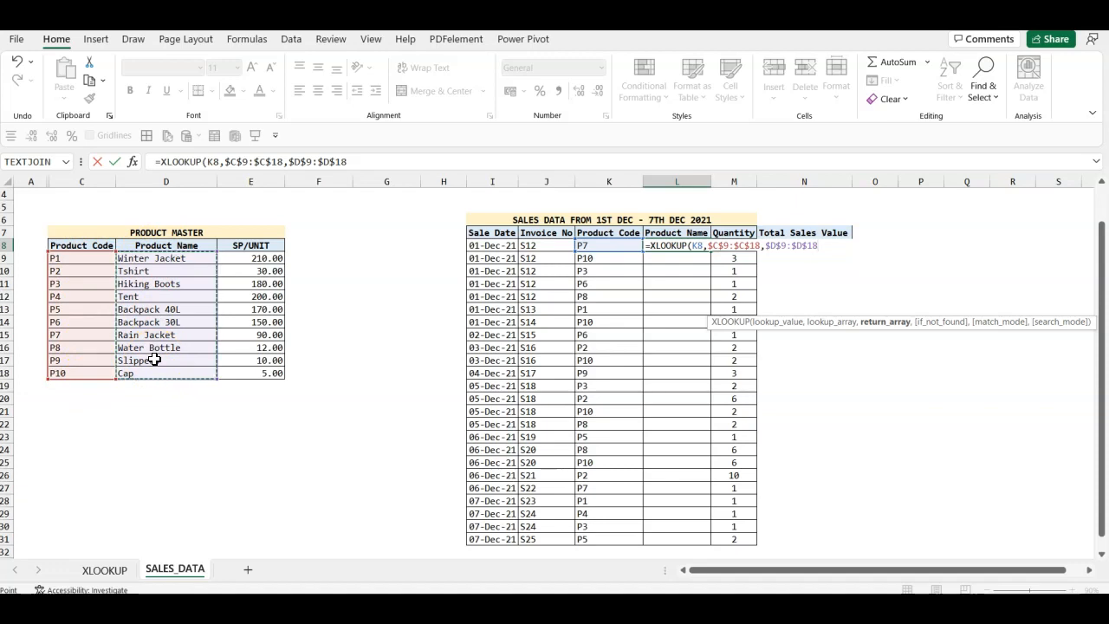
type(",")
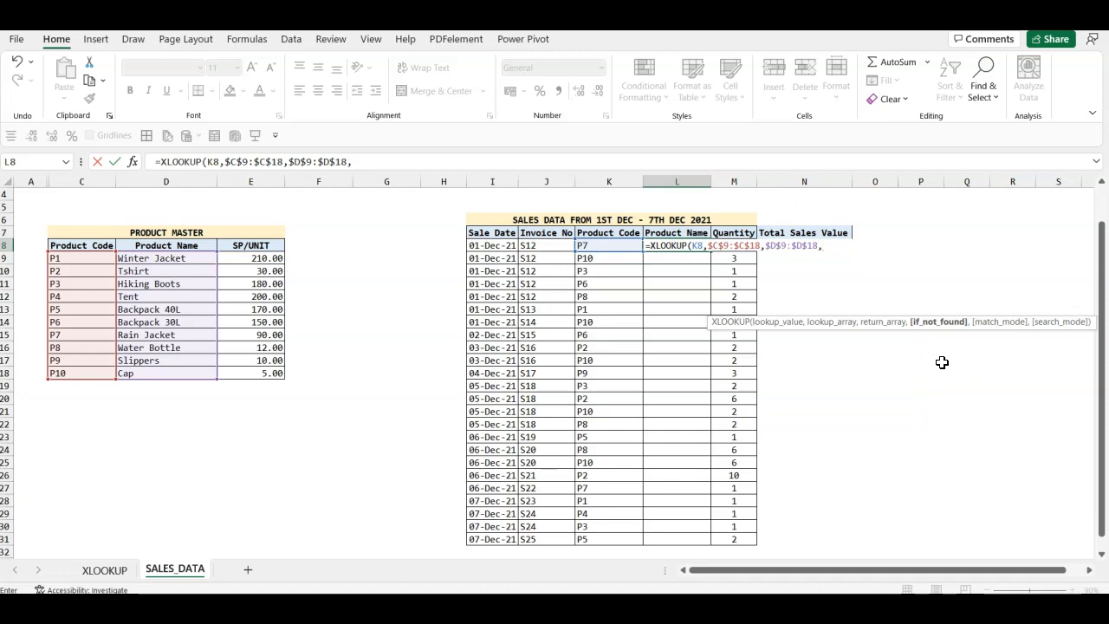
key("BackSpace")
key("Return")
- Check the product name returned in L8 against the P7 row of the Product Master
left_click(598, 245)
left_click(684, 246)
left_click(61, 335)
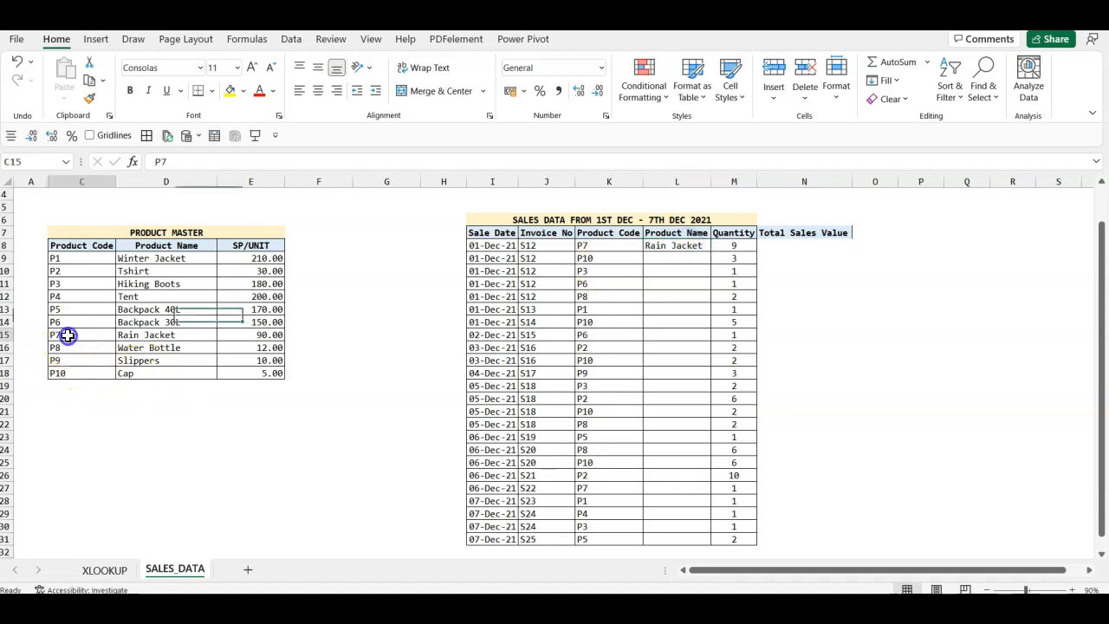
left_click(148, 335)
- Change the product code in K8 to p100 to test the lookup with a code missing from the Product Master
left_click(631, 245)
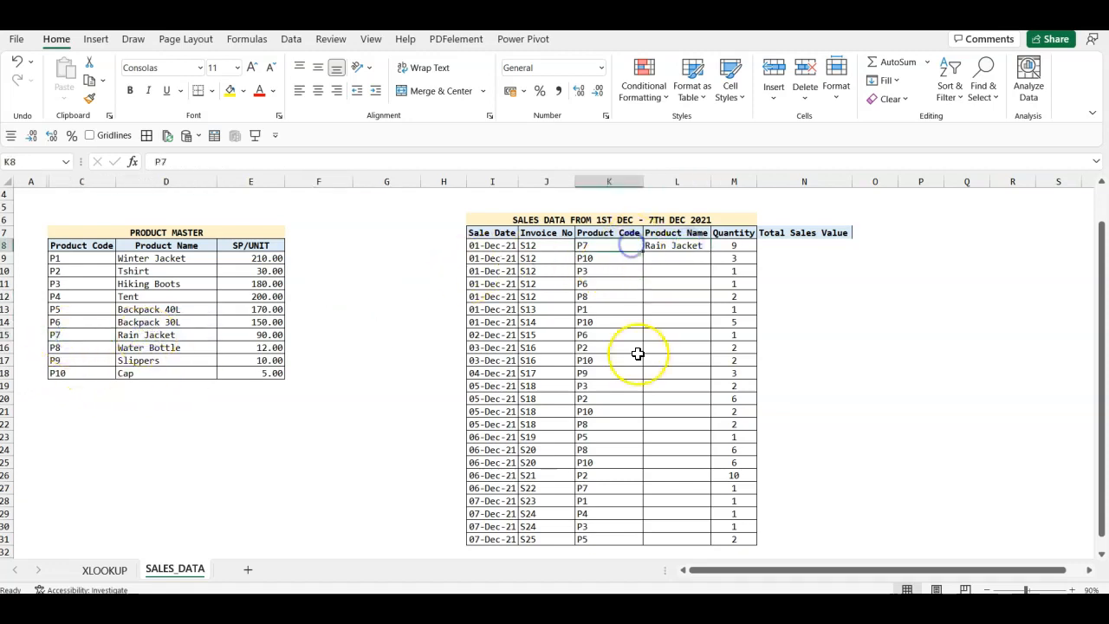
type("p100")
key("Return")
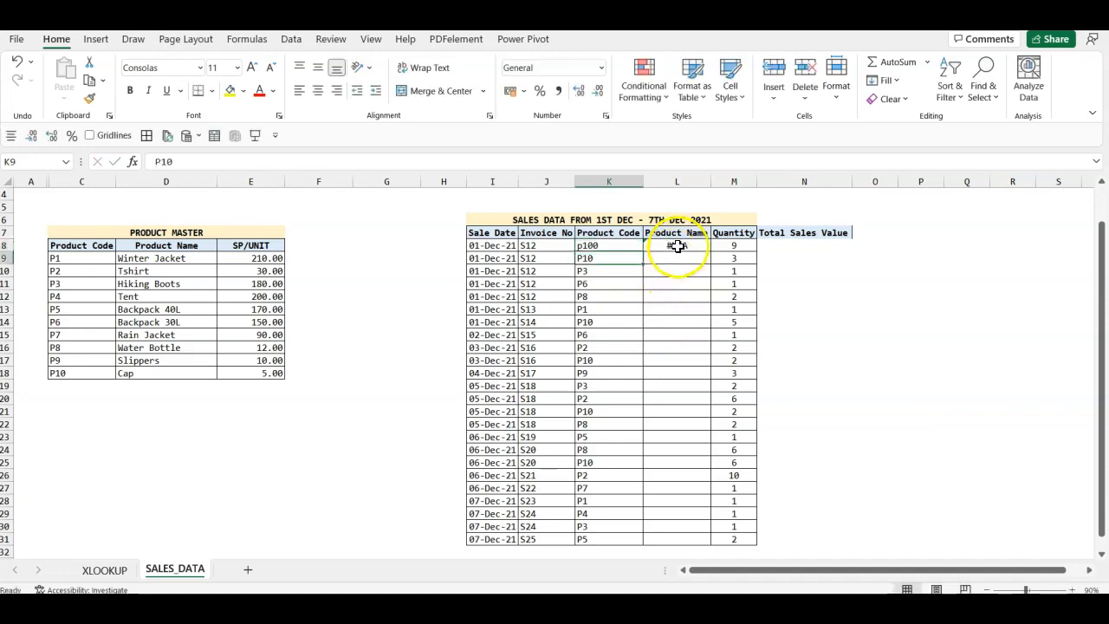
left_click(671, 247)
- Set the product code in K8 back to P7 in upper case
left_click(584, 245)
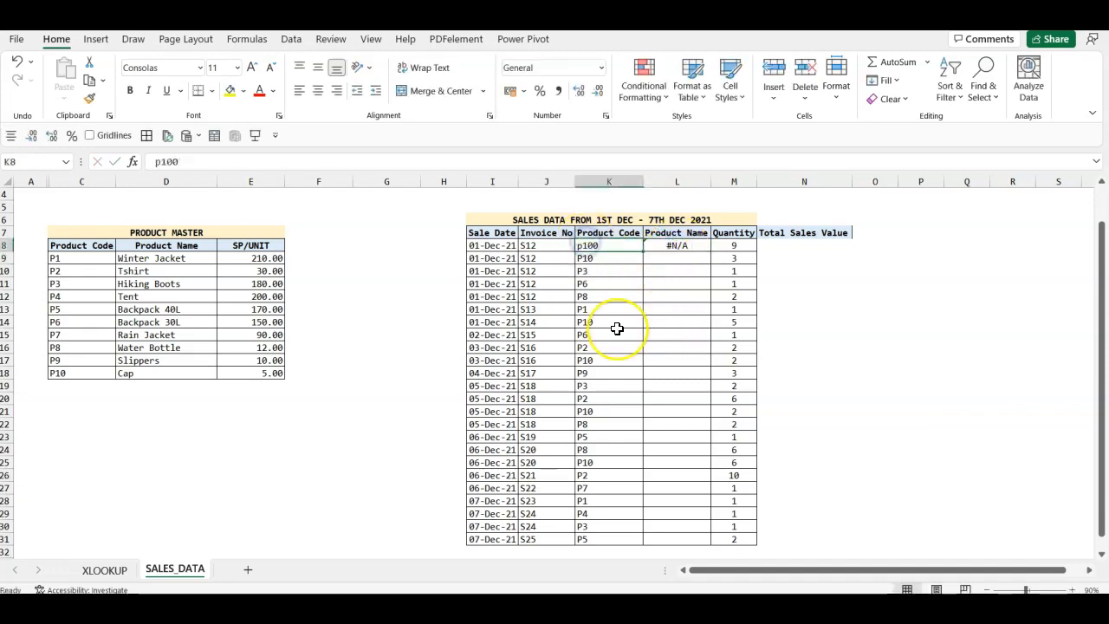
type("p7")
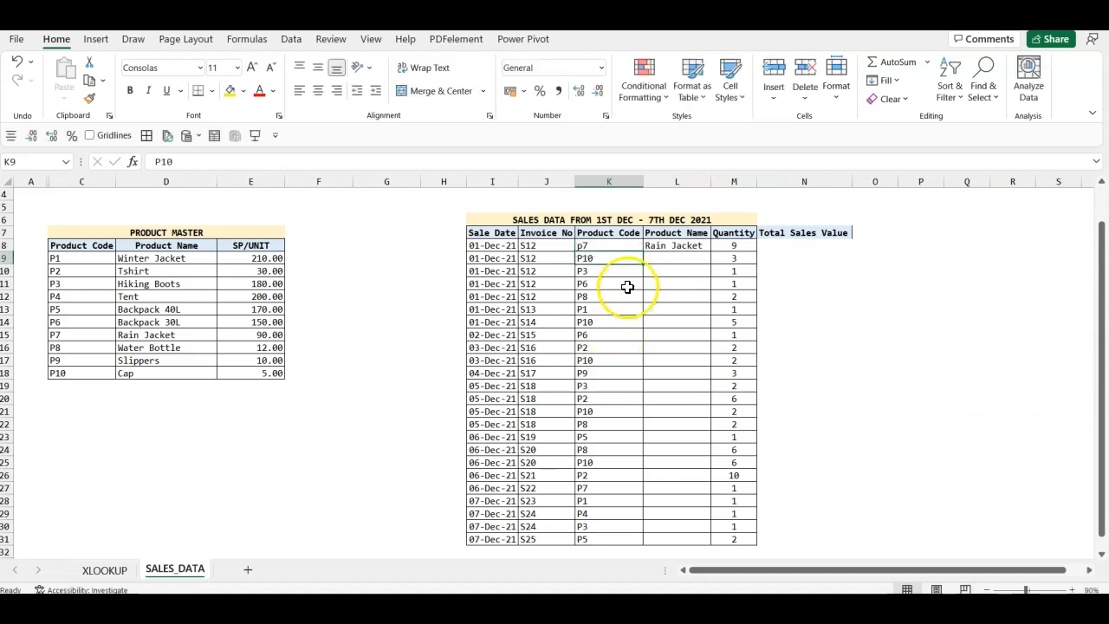
left_click(614, 245)
key("Caps_Lock")
type("P7")
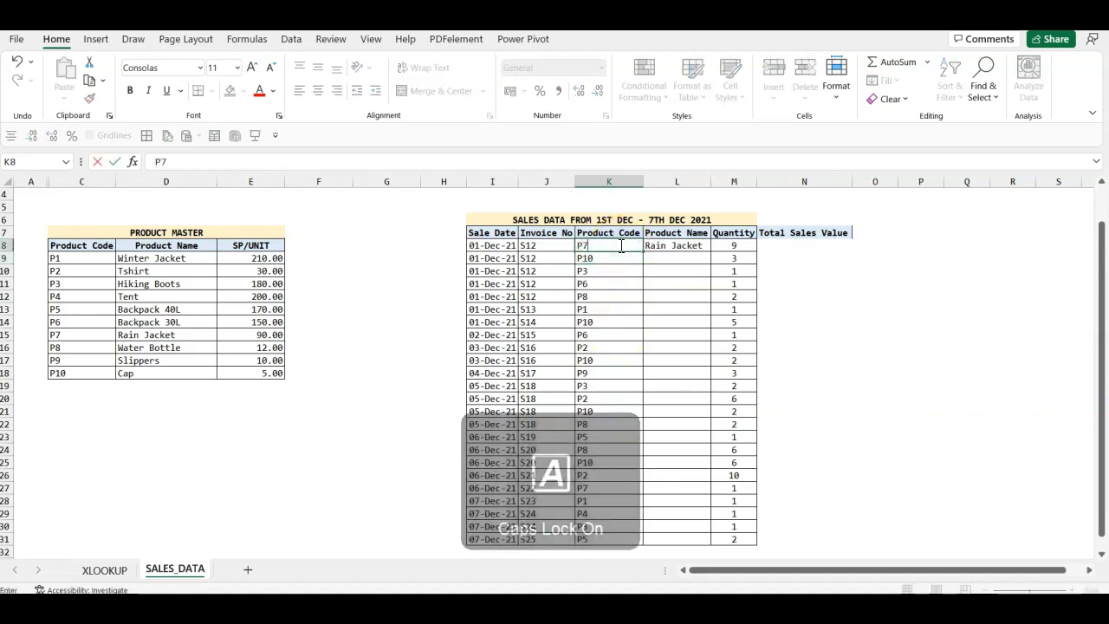
key("Return")
- Add "NEW PRODUCT" as the if_not_found argument of the XLOOKUP formula in L8
left_click(662, 248)
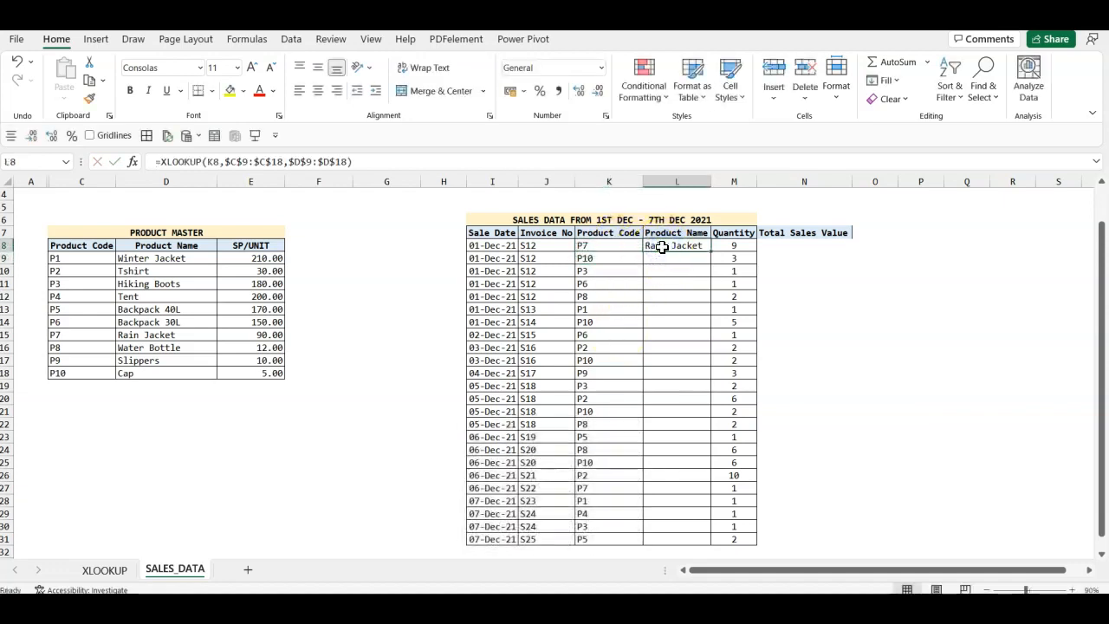
double_click(662, 248)
key("BackSpace")
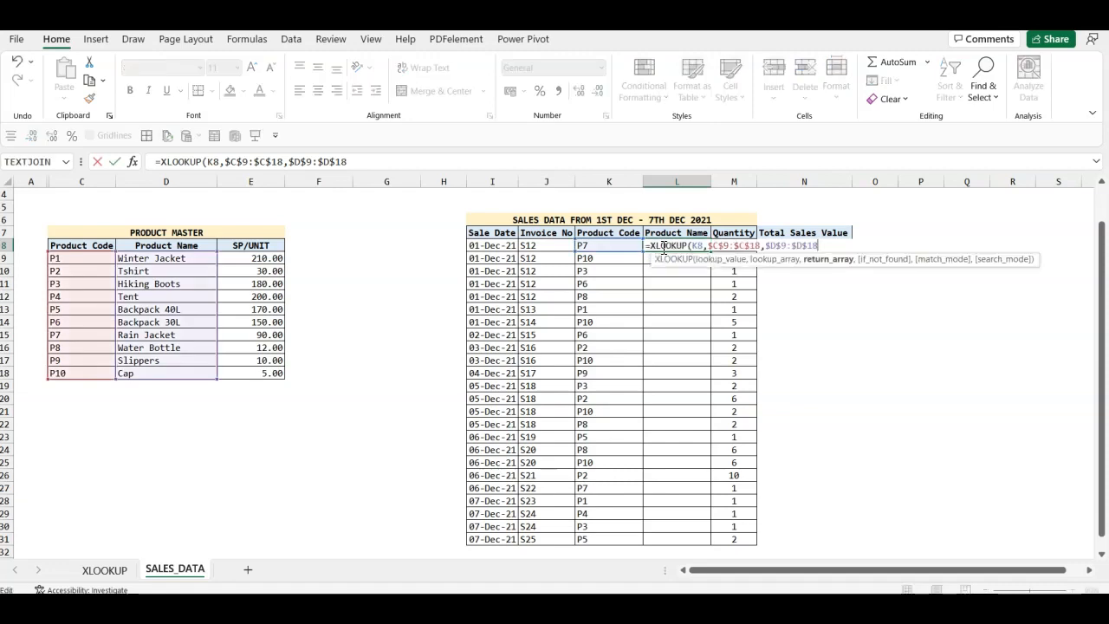
type(",")
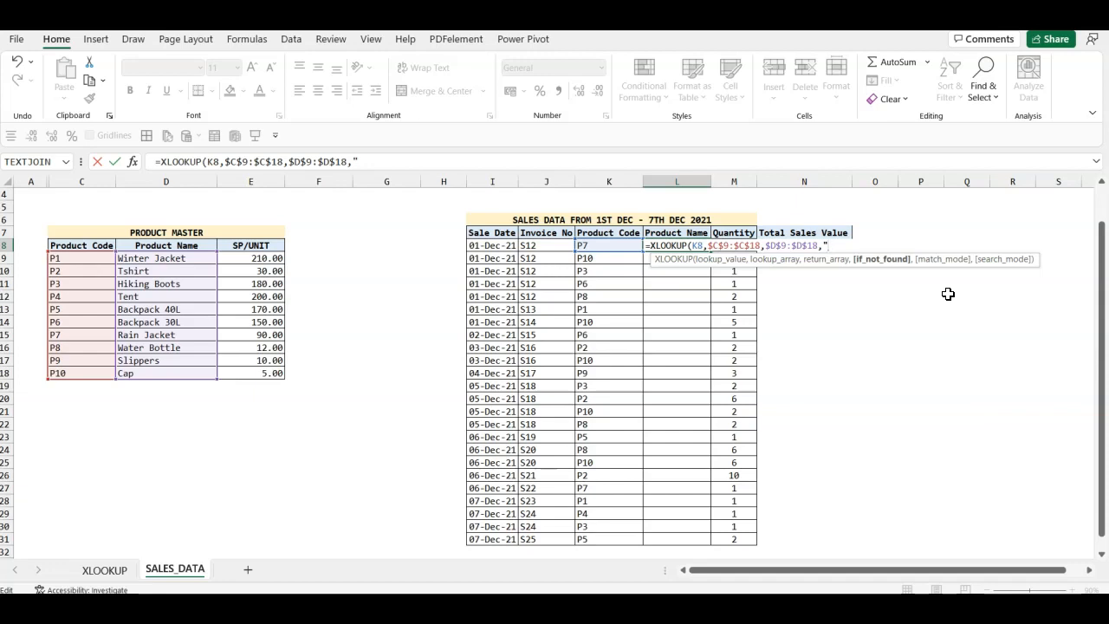
type("PRODUCT")
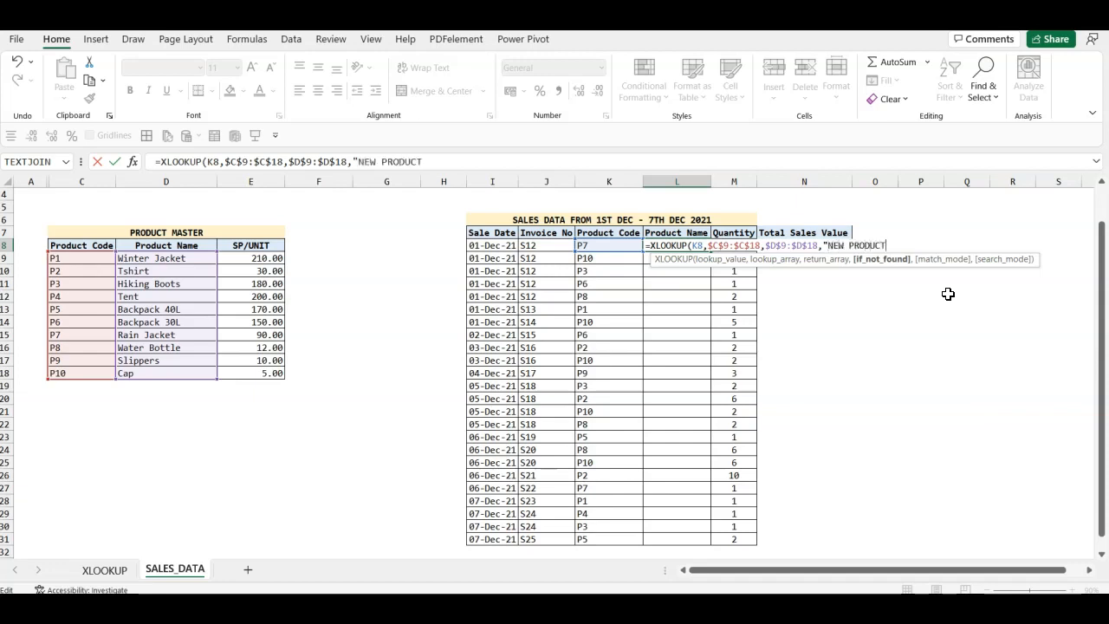
type("\",")
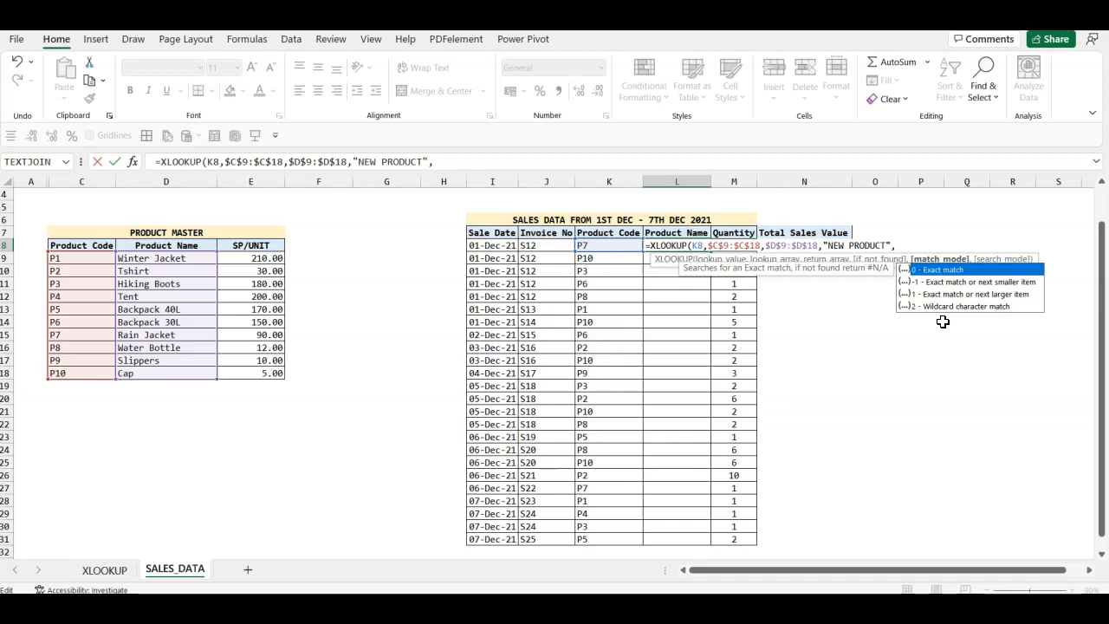
- Complete the L8 lookup with match mode 0 and search mode 1, and fill it down the Product Name column
type("0,1")
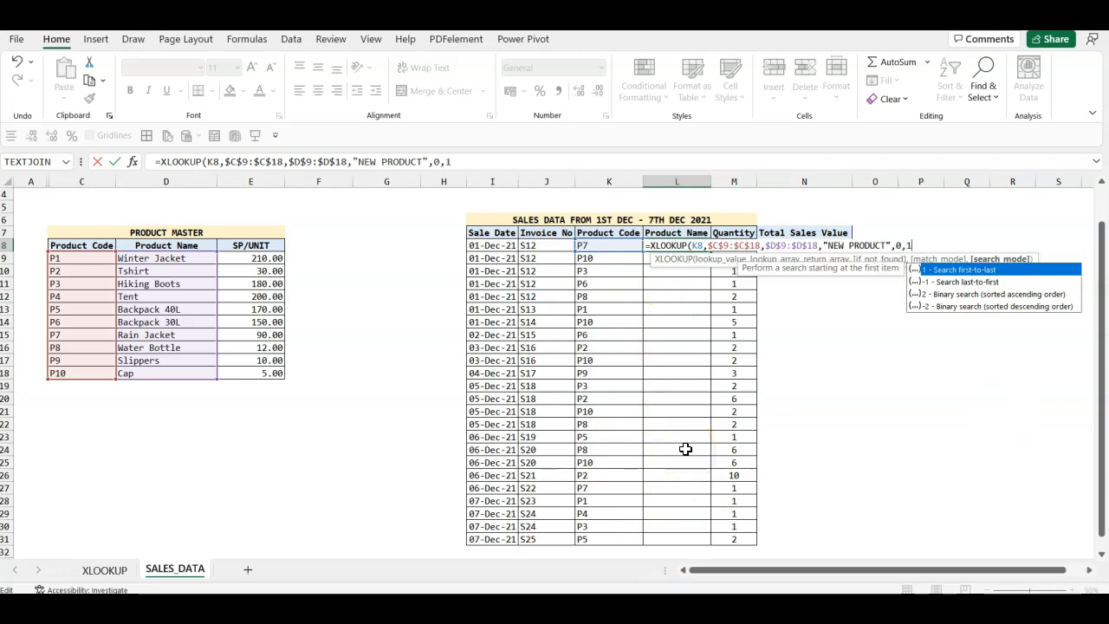
type(")")
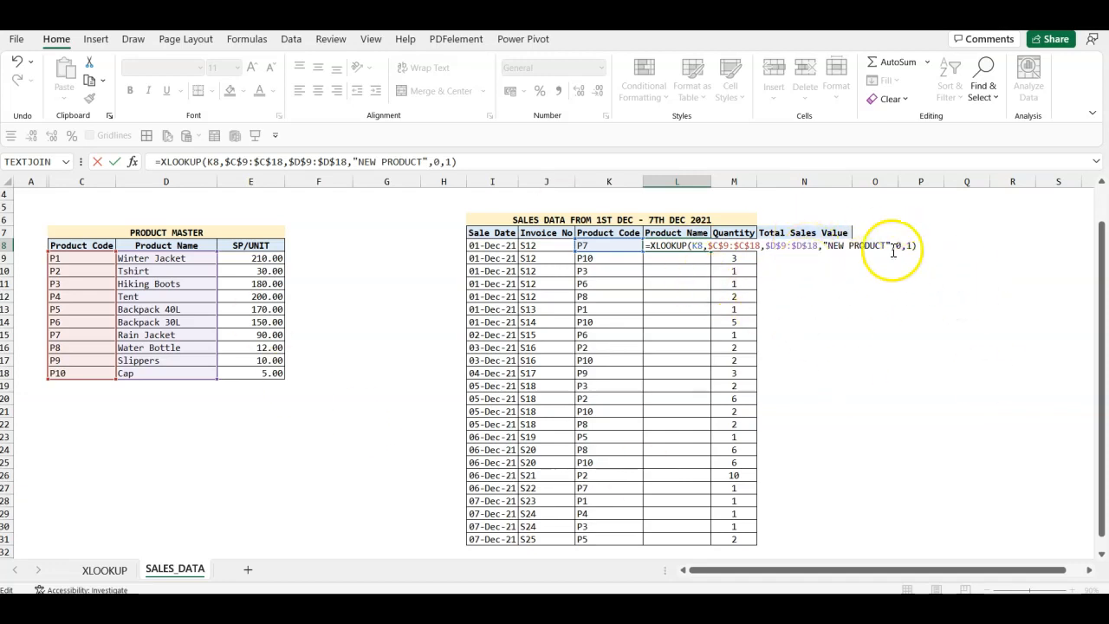
key("Return")
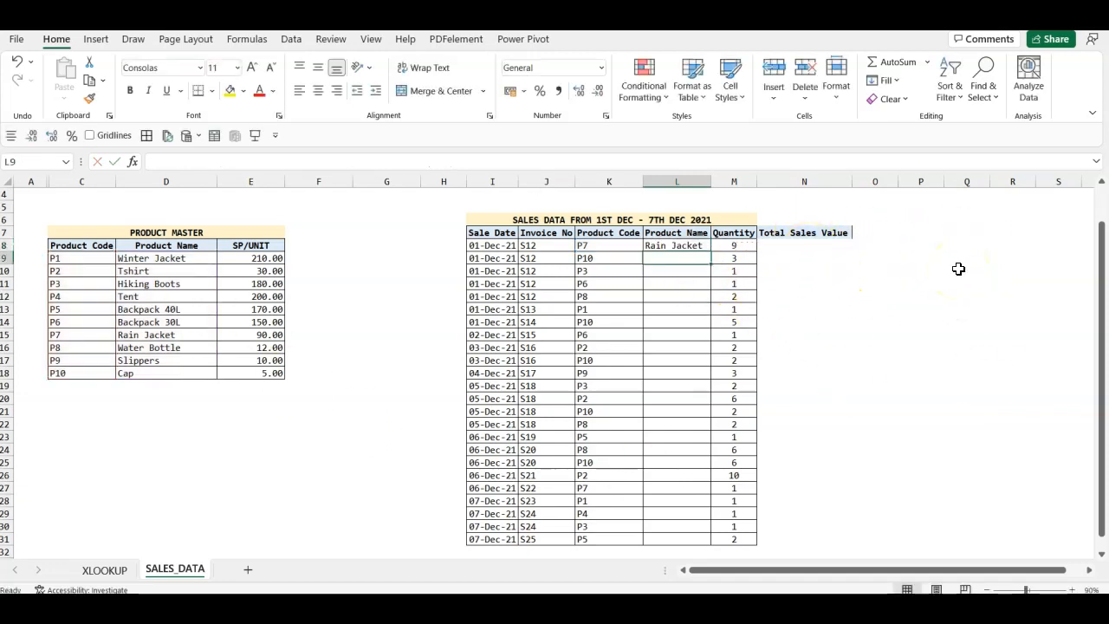
left_click(675, 247)
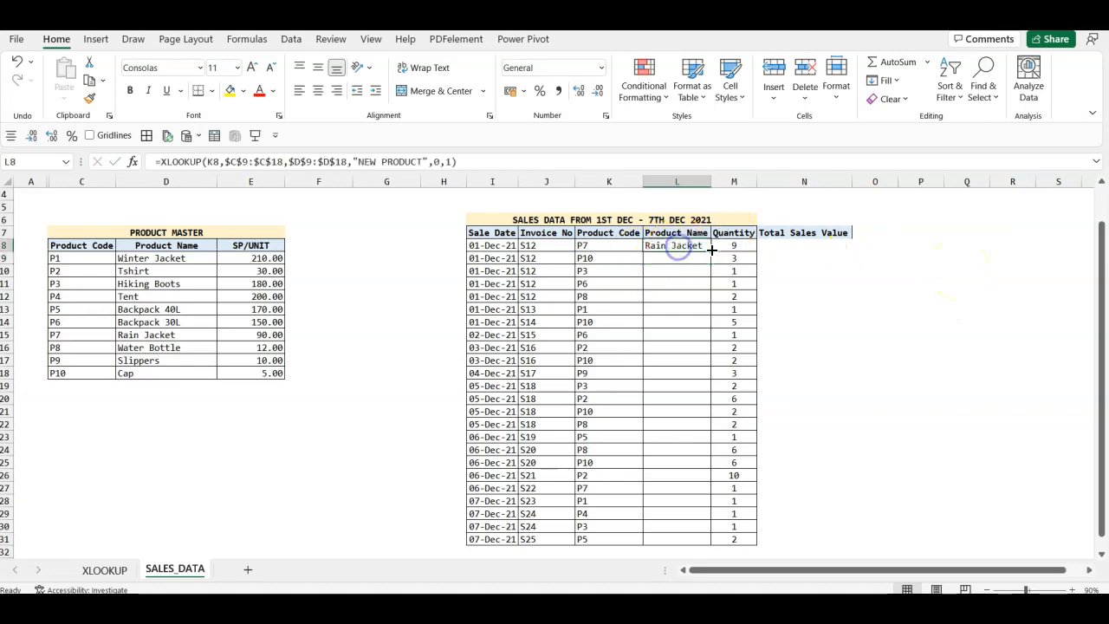
double_click(711, 251)
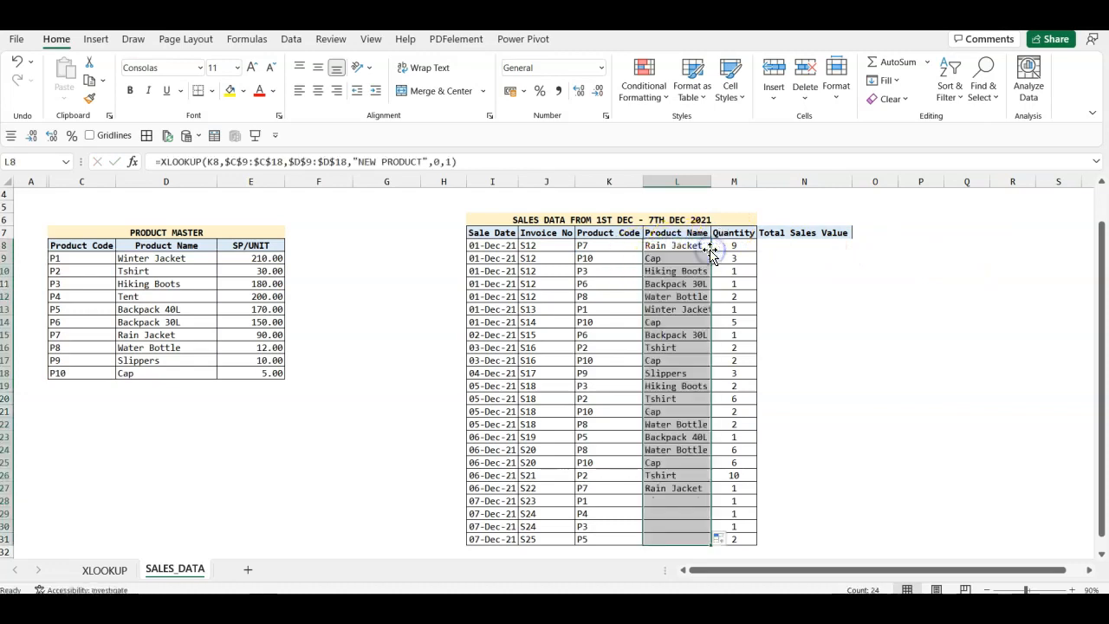
- Change the product code in K8 to P100 and check the fallback text returned in L8
left_click(617, 247)
type("P100")
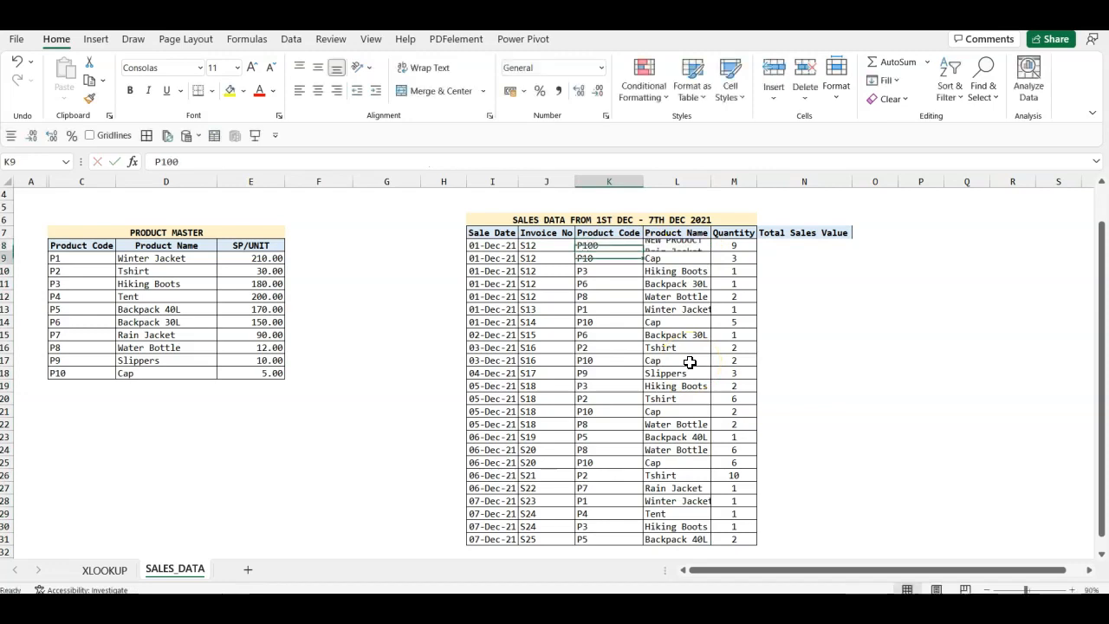
key("Return")
key("Up")
left_click(664, 246)
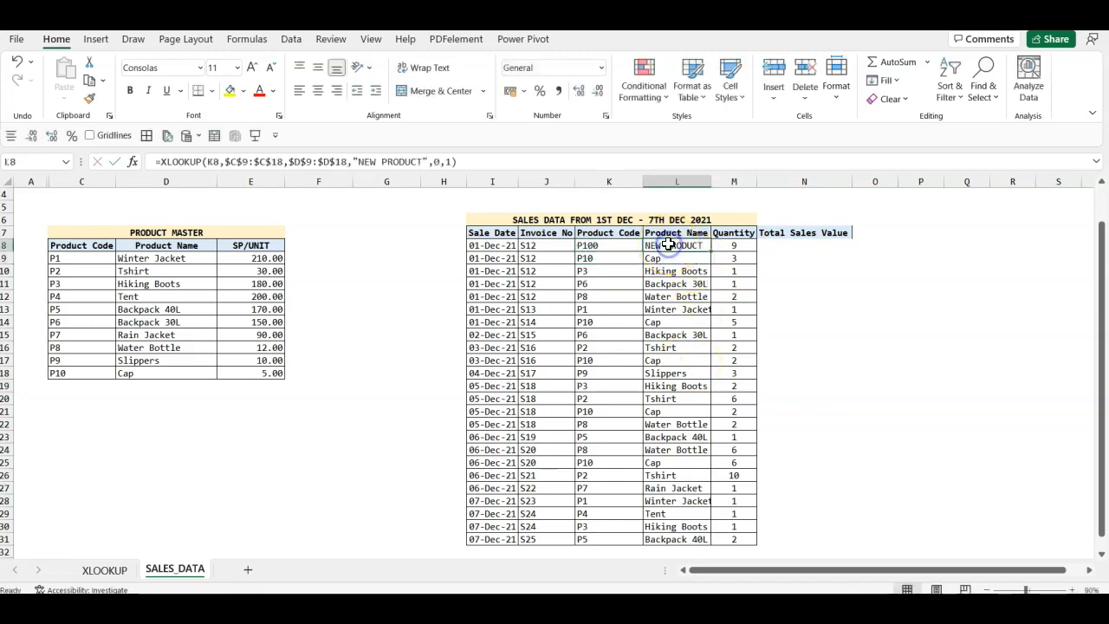
- Restore the product code in K8 to P7 and check the product name in L8
left_click(622, 249)
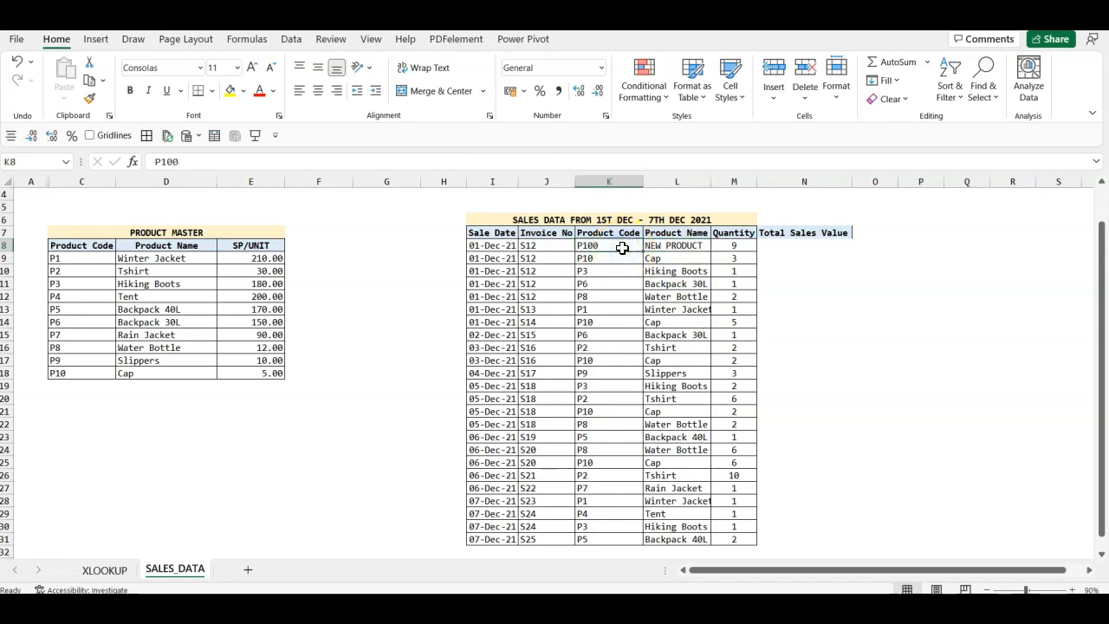
type("P7")
key("Return")
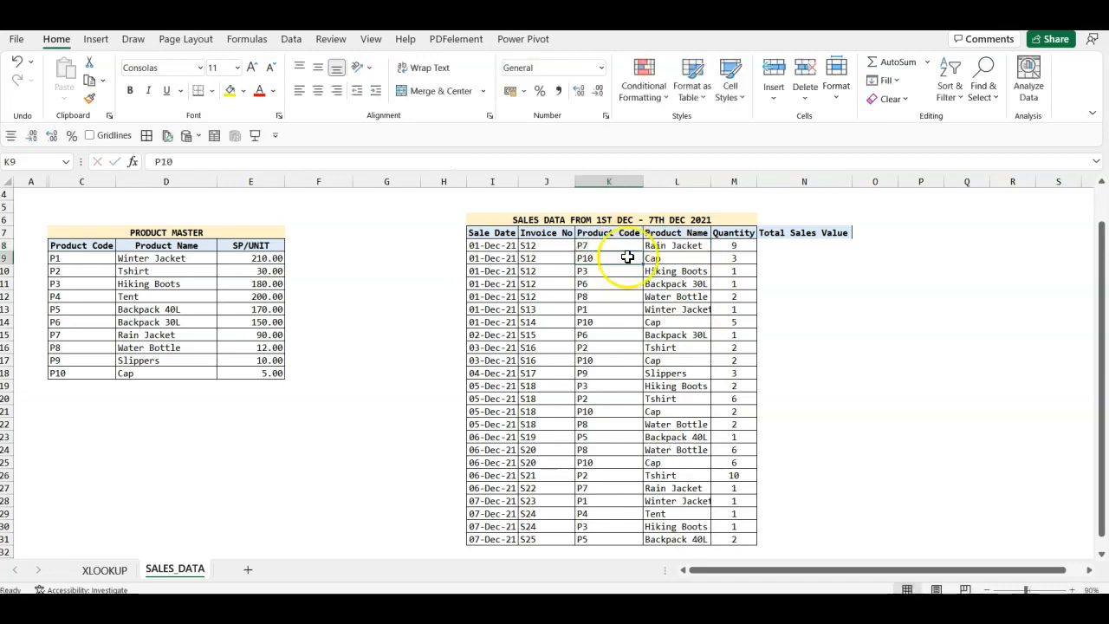
left_click(652, 245)
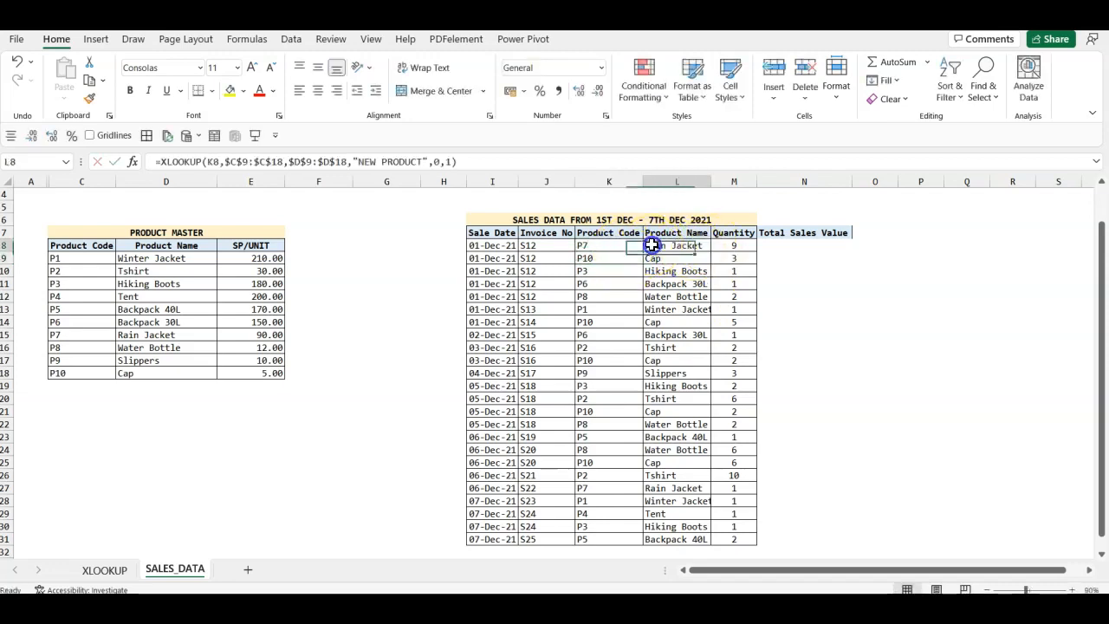
- Start a Total Sales Value formula in N8 that multiplies the quantity in M8 by an XLOOKUP function
left_click(785, 247)
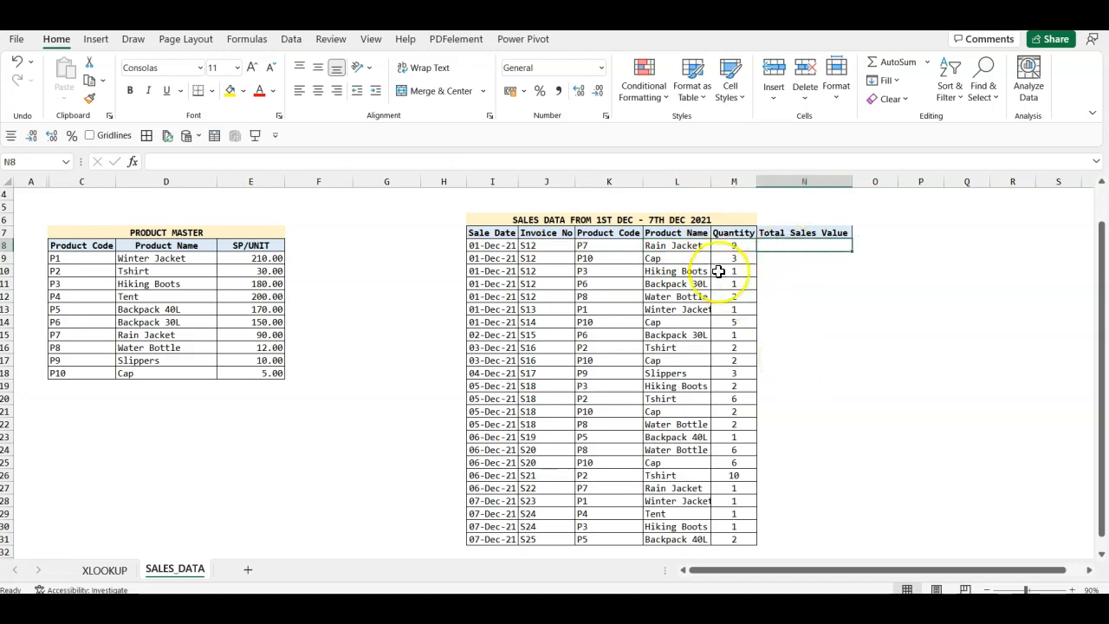
left_click(731, 245)
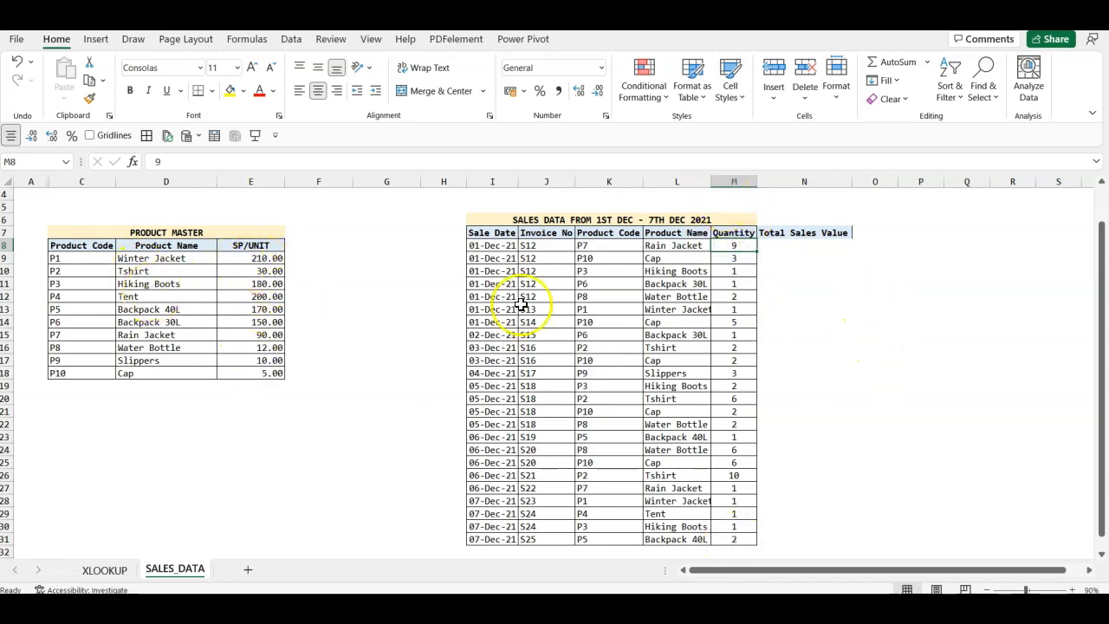
left_click(785, 247)
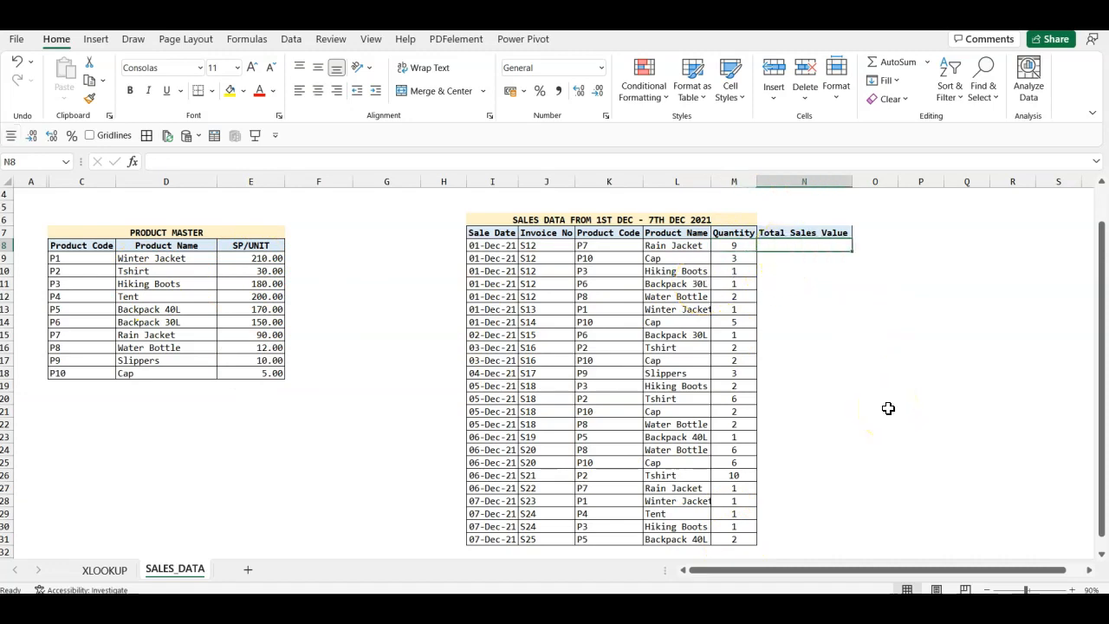
type("=")
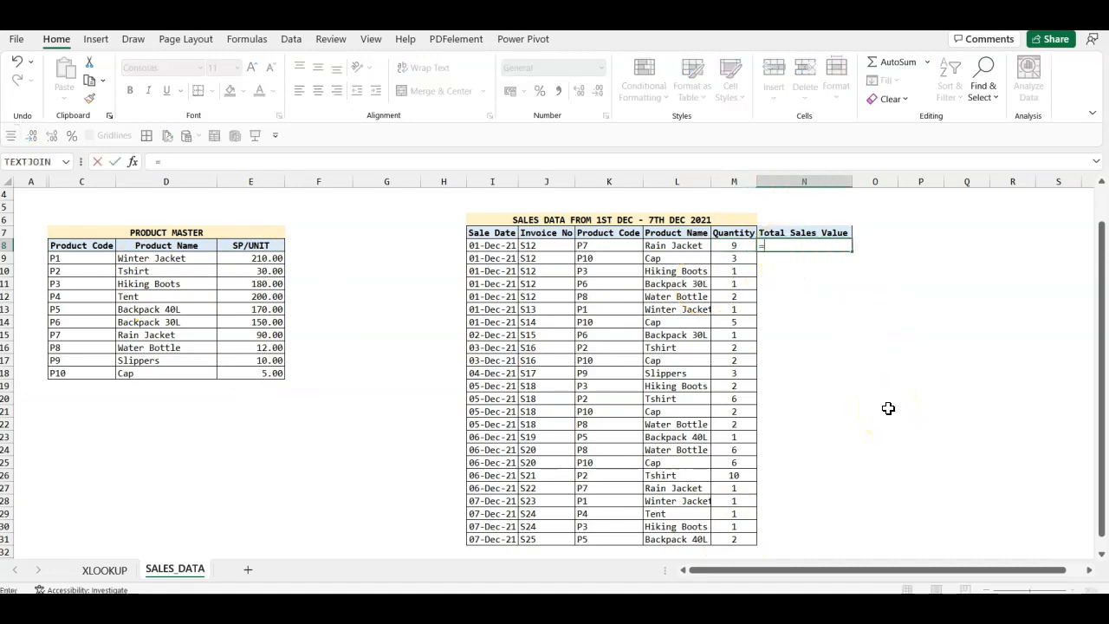
key("Left")
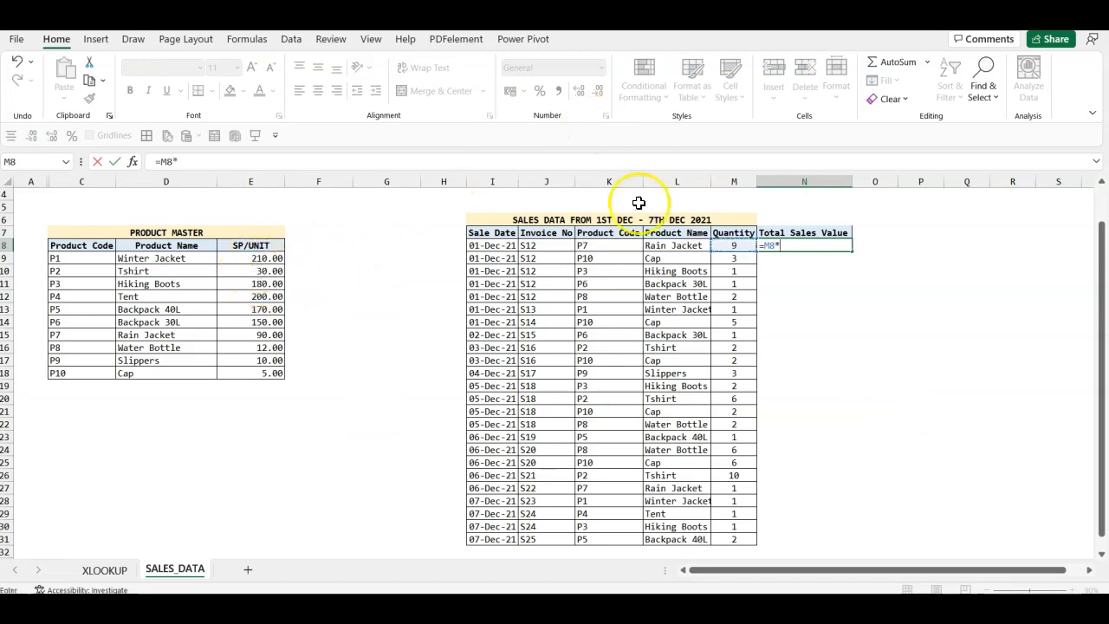
type("XL")
key("Tab")
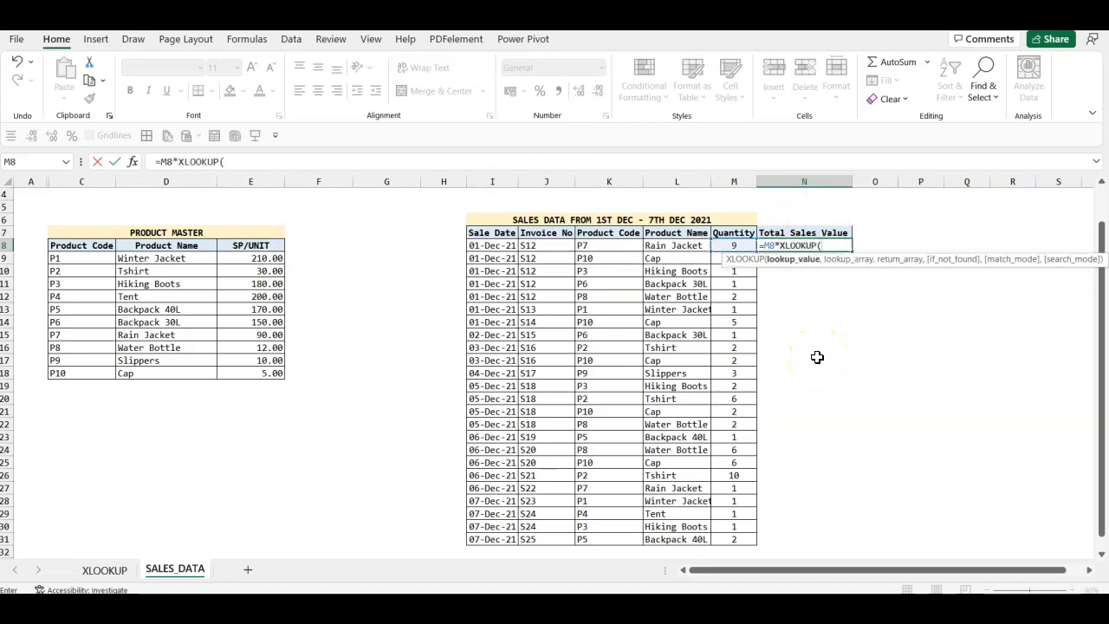
- Set the lookup value to K8 and the lookup array to the Product Master codes as the absolute range $C$9:$C$18
key("Left")
key("Left")
key("Left")
type(",")
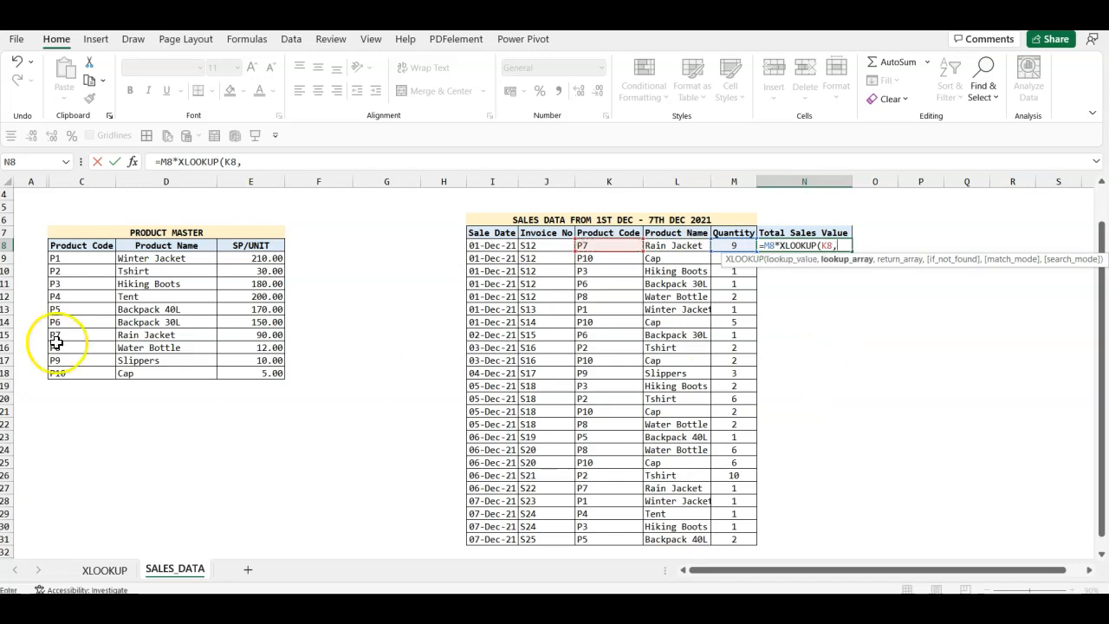
left_click_drag(76, 258, 81, 367)
key("F4")
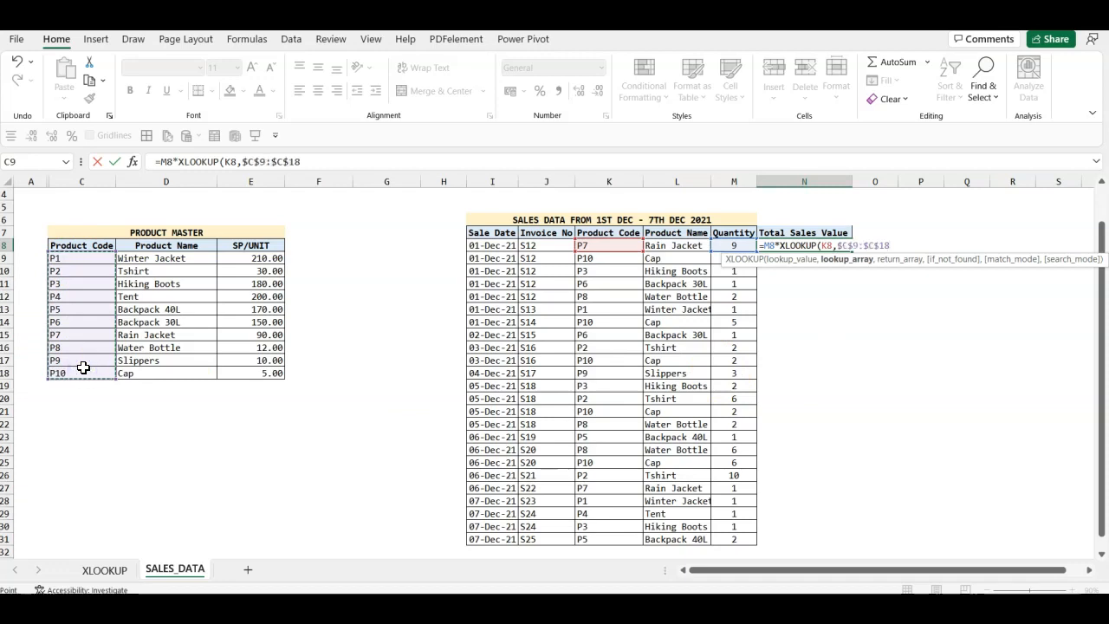
- Set the return array to the unit prices $E$9:$E$18 with 0 as the if_not_found value, and enter the formula
type(",")
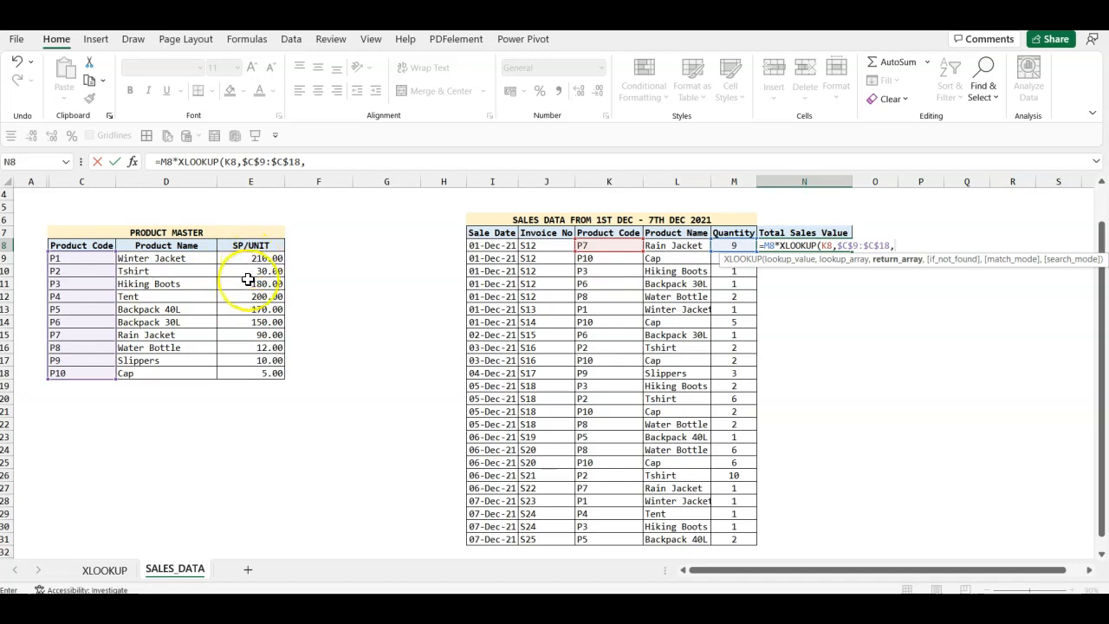
left_click_drag(264, 260, 262, 371)
key("F4")
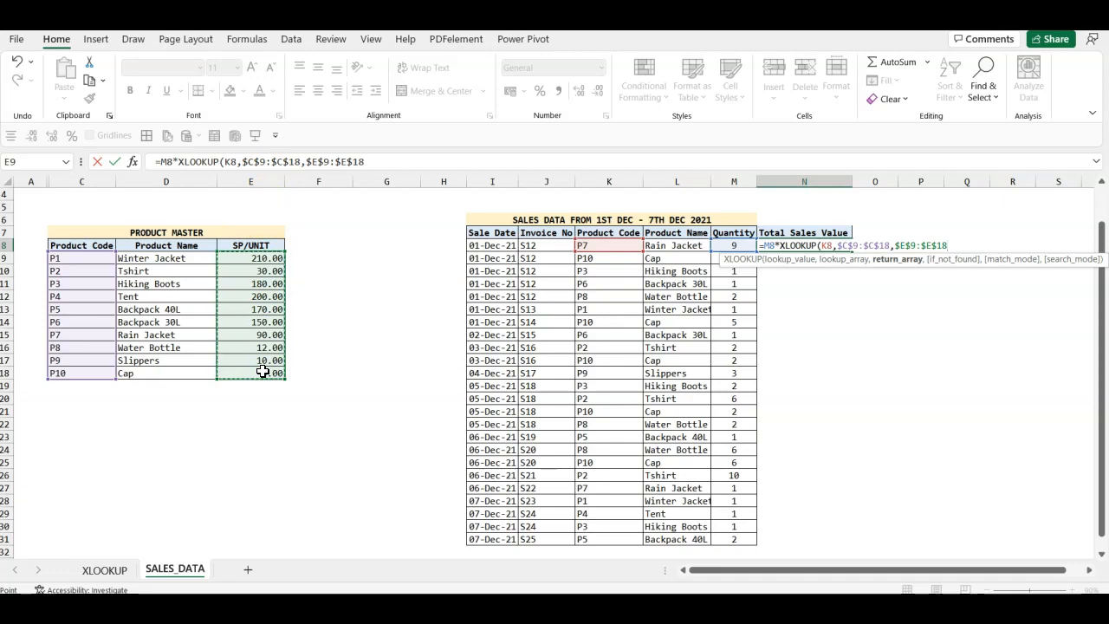
type(",")
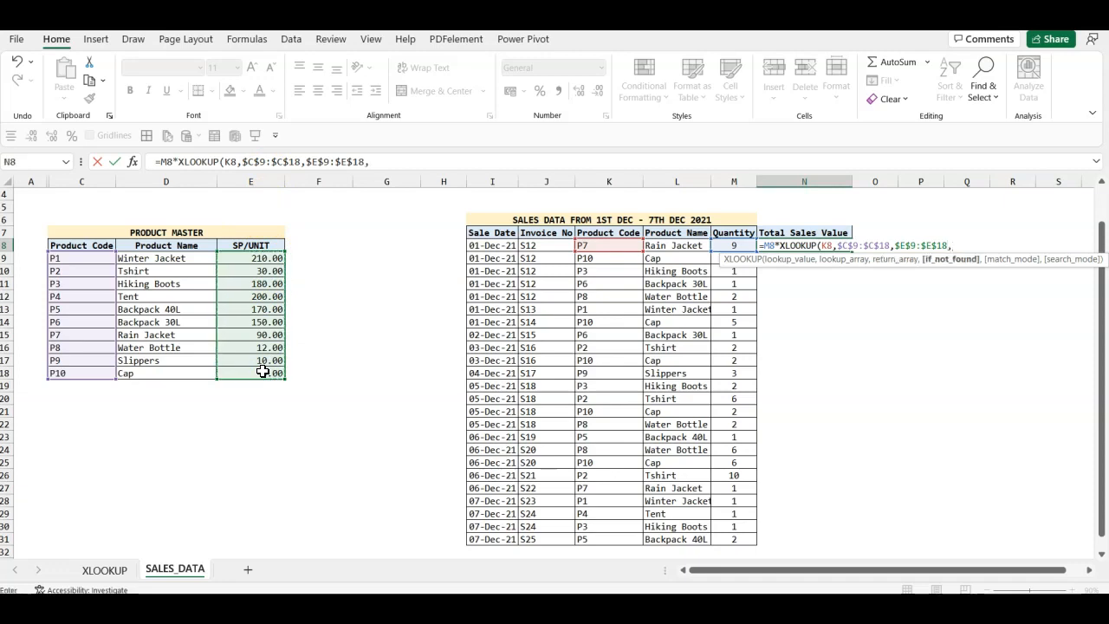
type("0")
type(")")
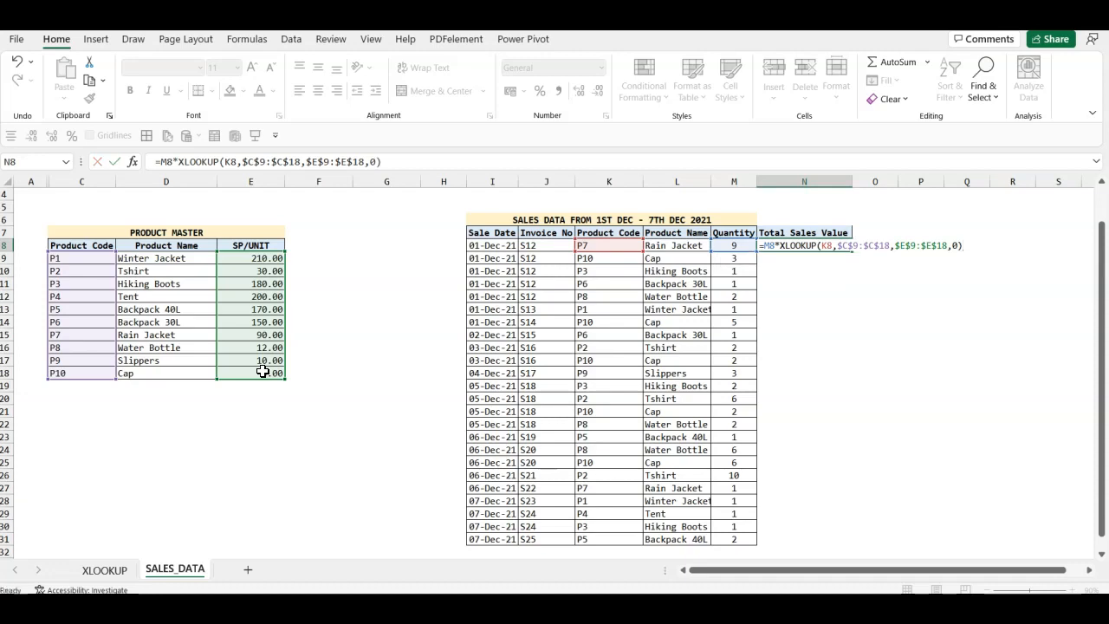
key("Return")
- Fill the N8 formula down the Total Sales Value column and apply the Number format with two decimals
left_click(819, 246)
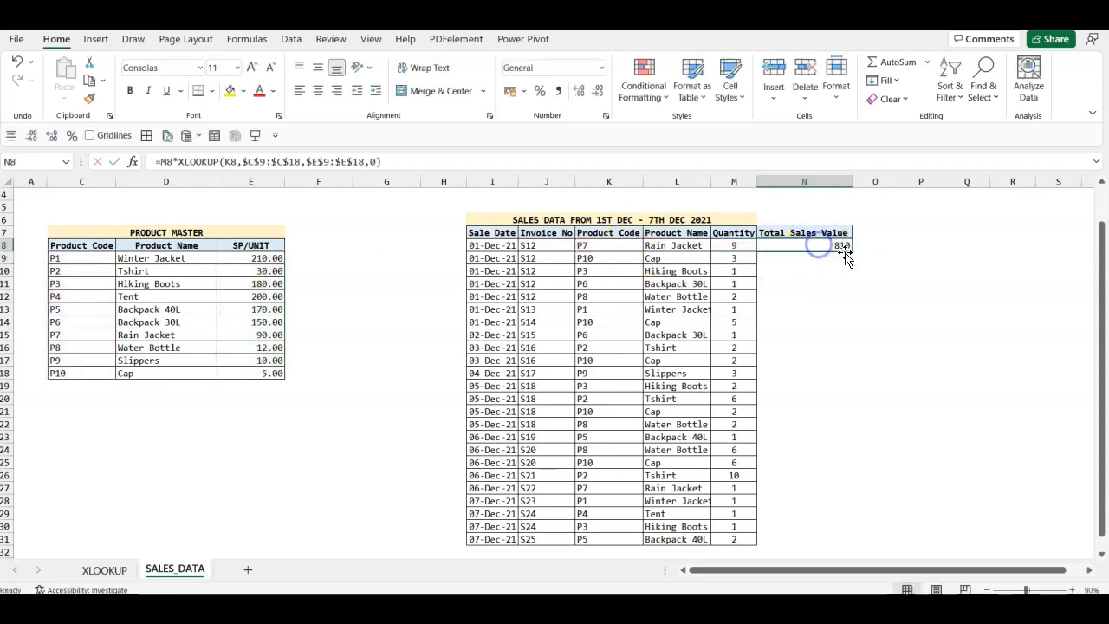
double_click(845, 251)
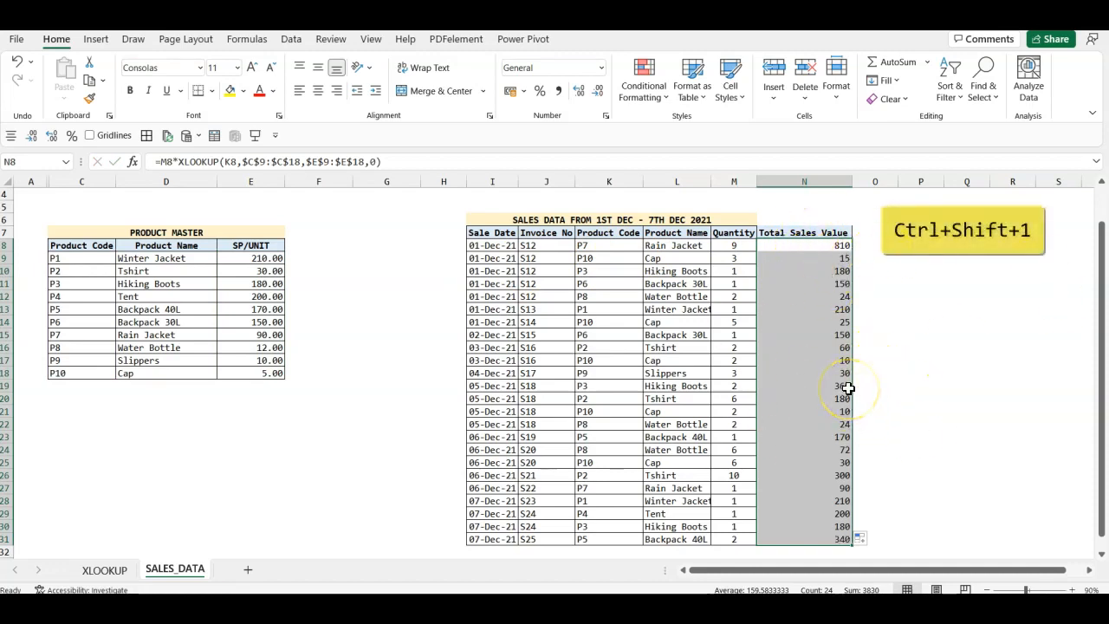
key("ctrl+shift+1")
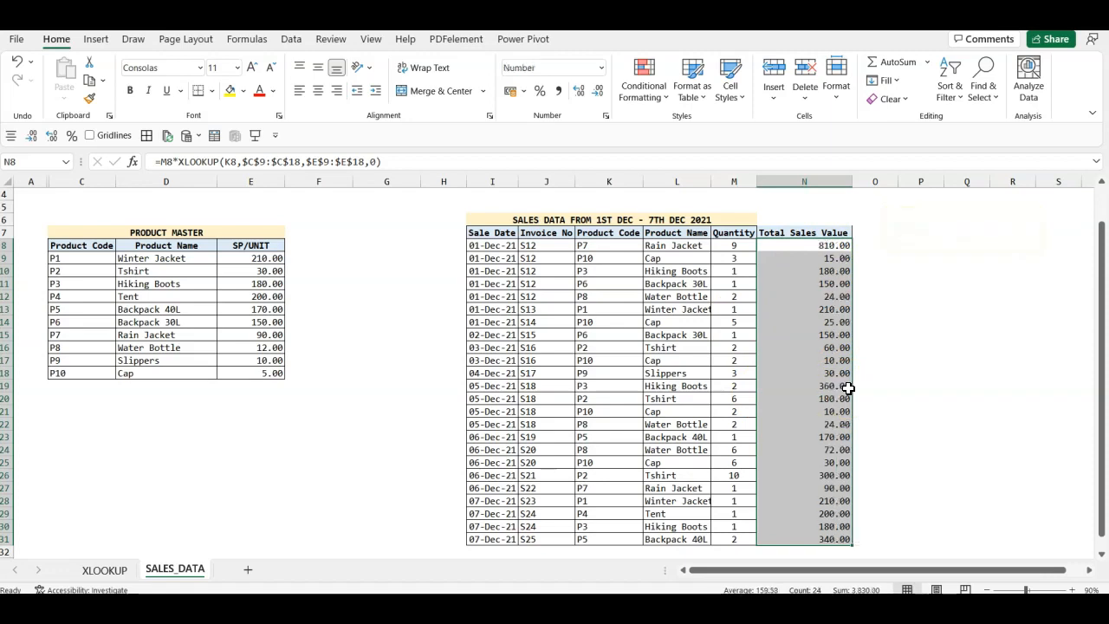
- Add an AutoSum total of the Total Sales Value column in N32, directly below the last row
left_click(806, 259)
key("ctrl+Down")
key("Down")
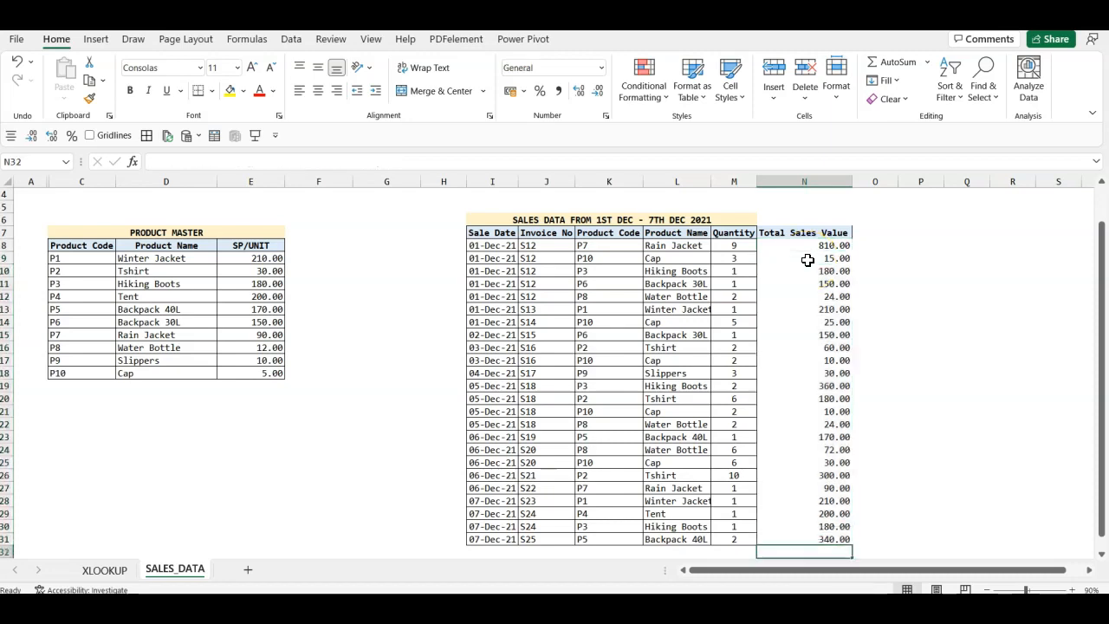
scroll(837, 217, "down", 2)
key("alt+equal")
key("Return")
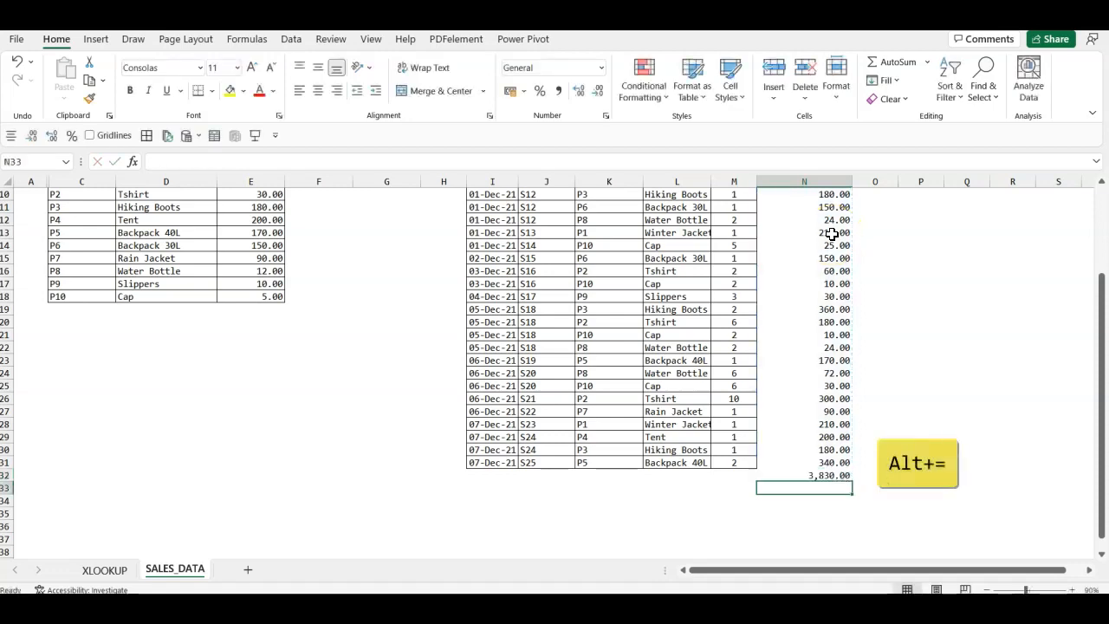
scroll(832, 234, "up", 2)
scroll(846, 460, "down", 1)
scroll(847, 460, "up", 1)
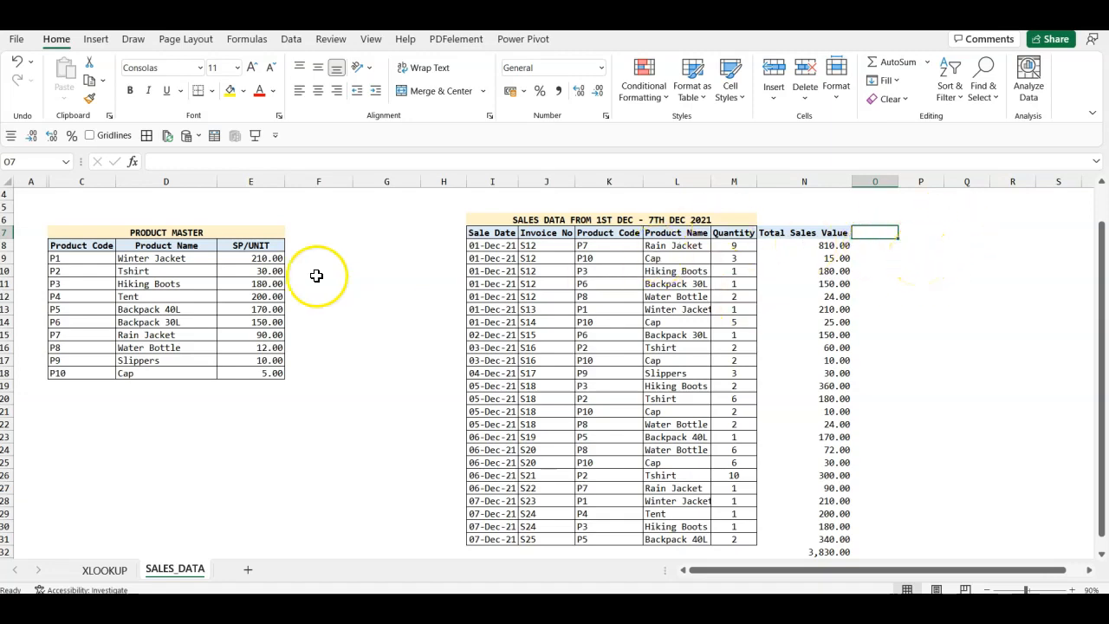
left_click_drag(96, 235, 250, 376)
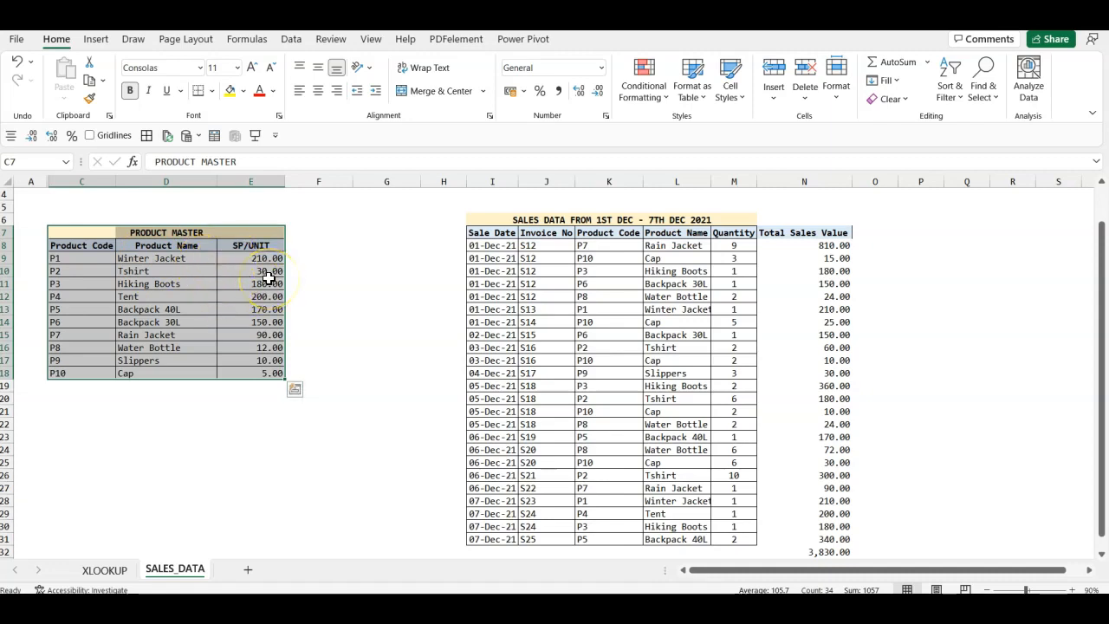
left_click(138, 260)
left_click(82, 232)
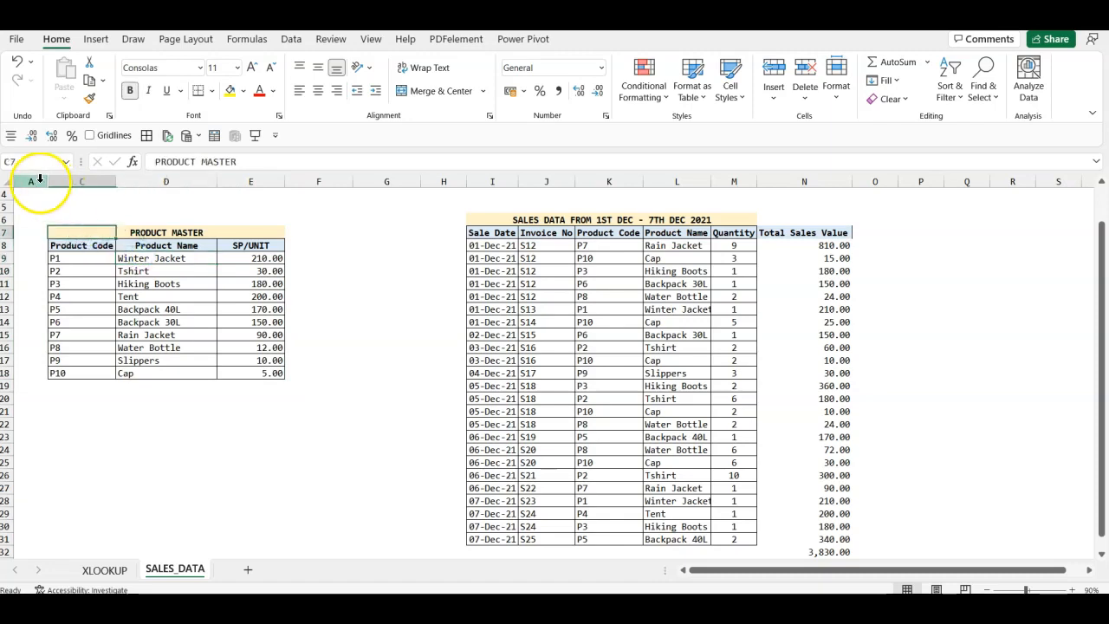
- Unhide the hidden column B between columns A and C next to the Product Master table
left_click_drag(39, 179, 59, 184)
right_click(61, 185)
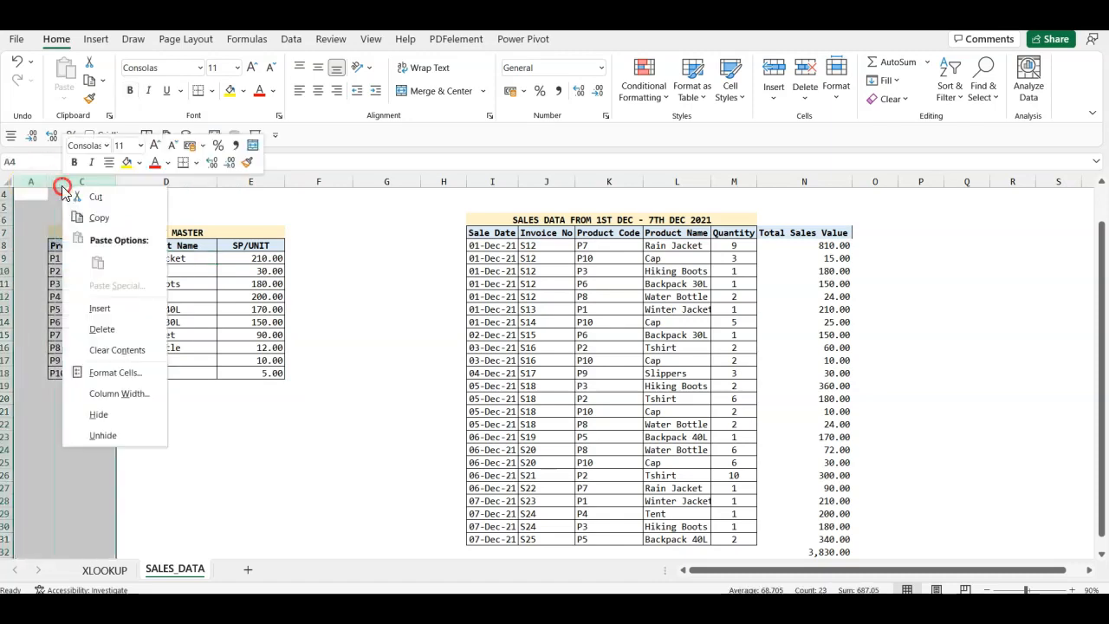
left_click(104, 435)
left_click(95, 296)
- Examine the COST/UNIT column beside the product codes and the formula in its first value cell, B9
left_click_drag(98, 240, 104, 370)
left_click(106, 241)
left_click_drag(107, 241, 104, 372)
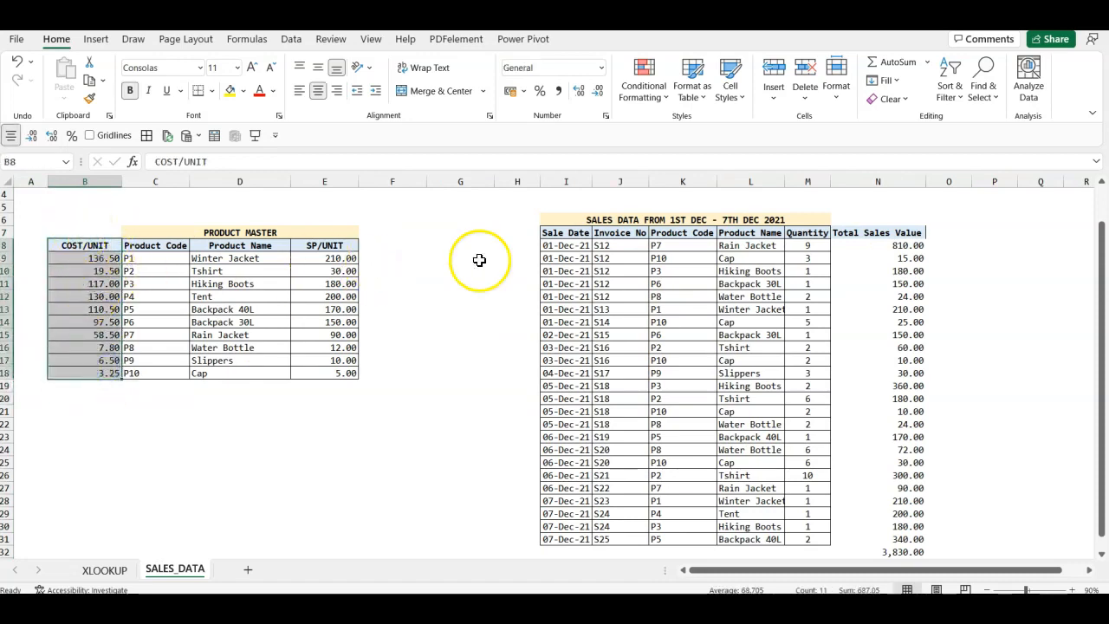
left_click_drag(378, 245, 388, 369)
left_click(141, 285)
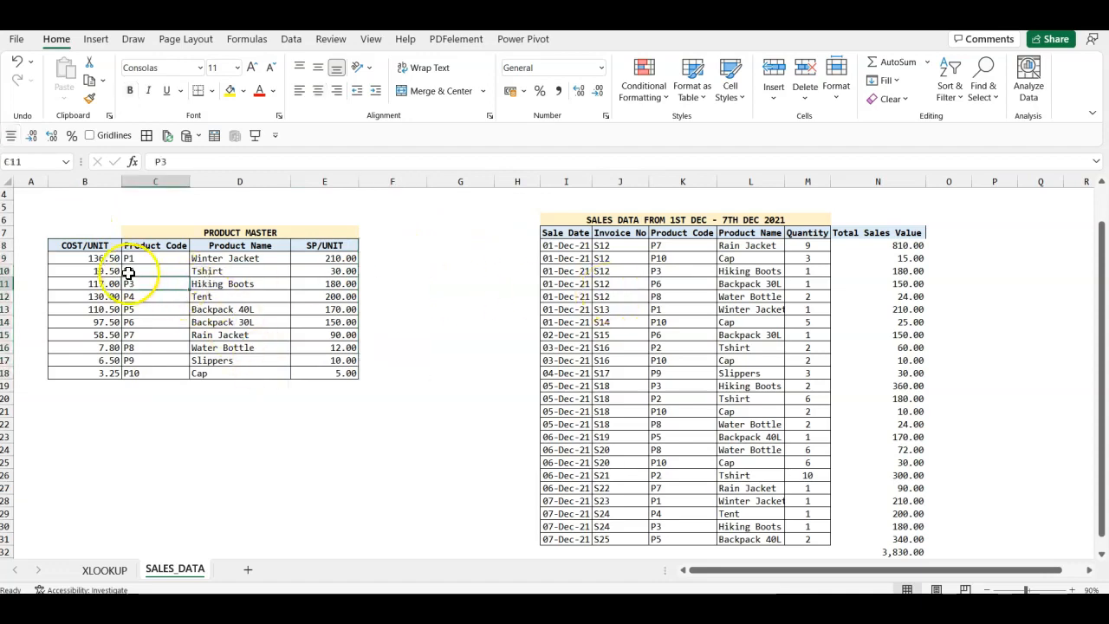
left_click_drag(99, 246, 105, 376)
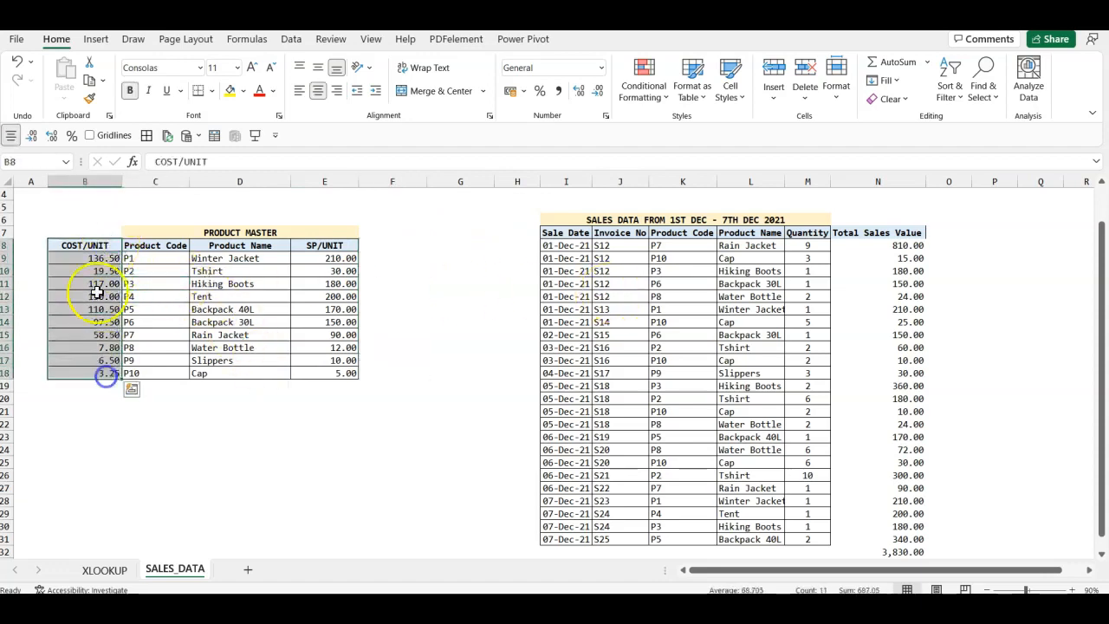
left_click(102, 259)
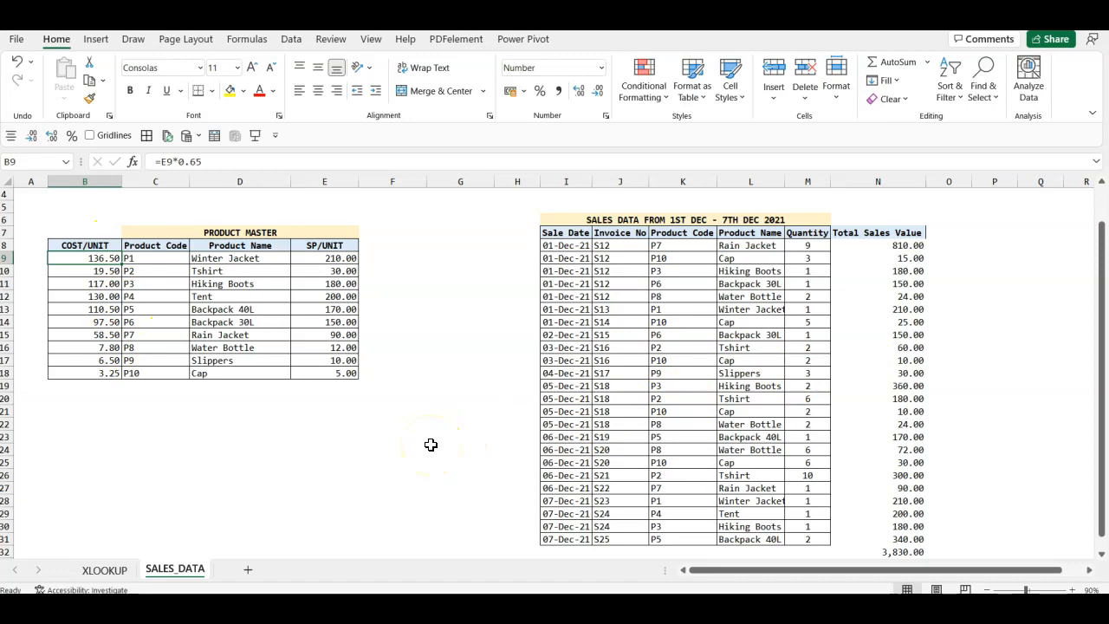
- Add the header Total Cost in O7, next to Total Sales Value
left_click(945, 230)
key("Caps_Lock")
type("Total Cost")
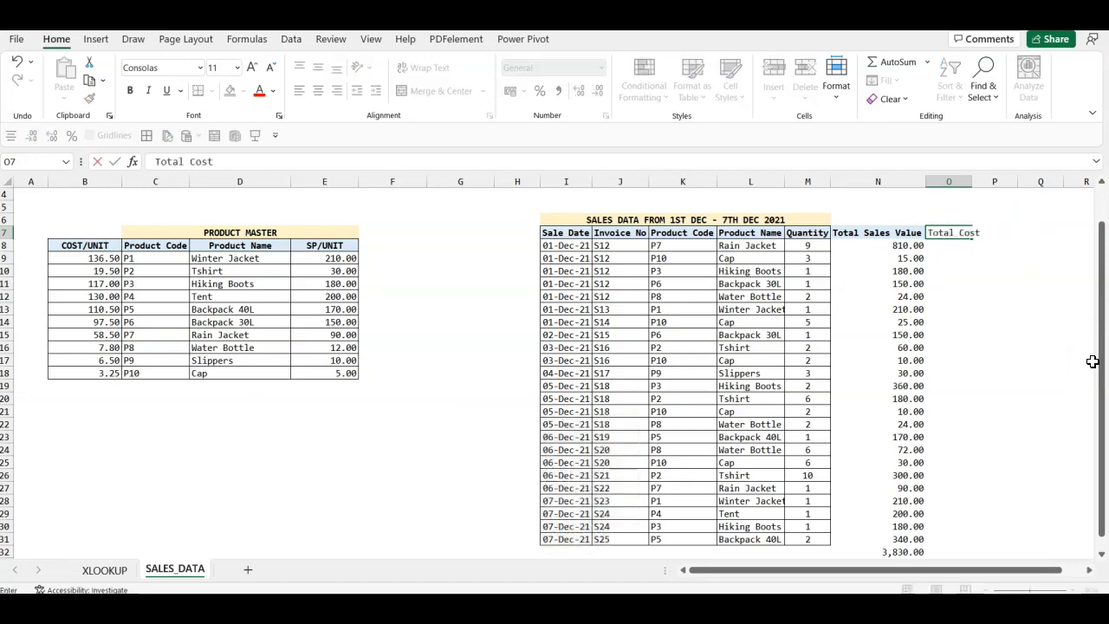
key("Return")
- Start a formula in O8 that multiplies quantity M8 by an XLOOKUP with K8 as the lookup value
type("=")
key("Left")
key("Left")
type("*xl")
key("Tab")
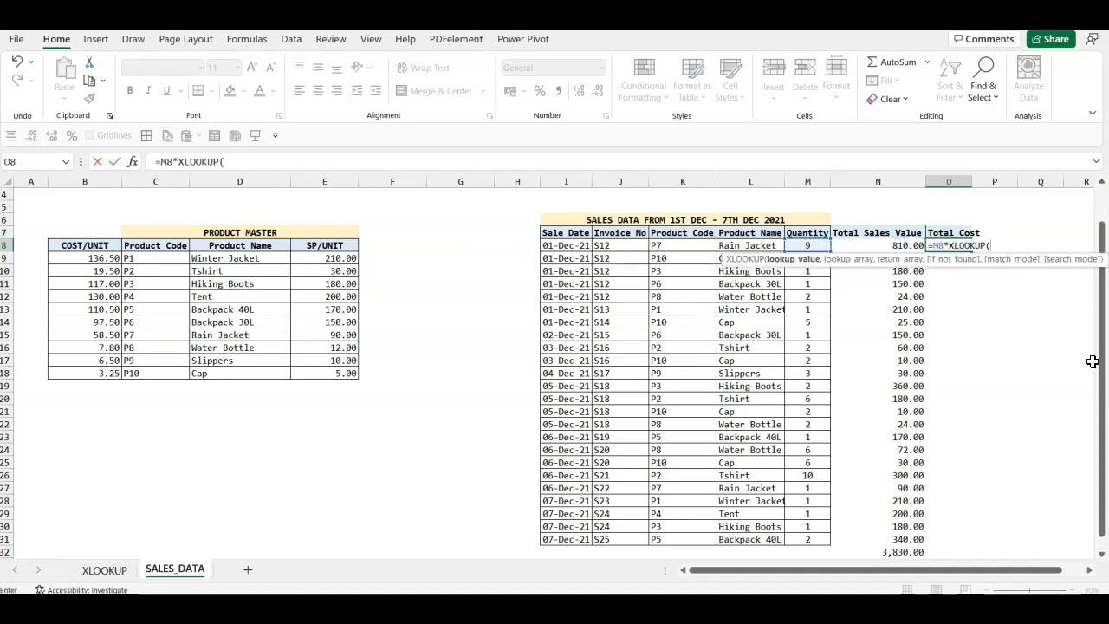
key("Left")
key("Left")
key("Left")
key("Left")
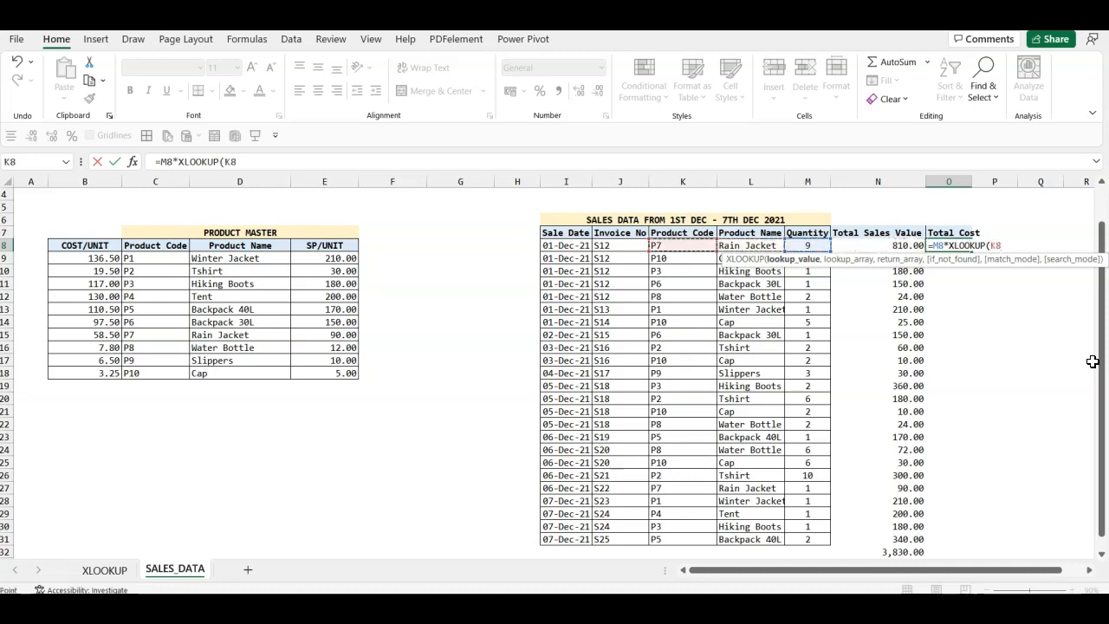
type(",")
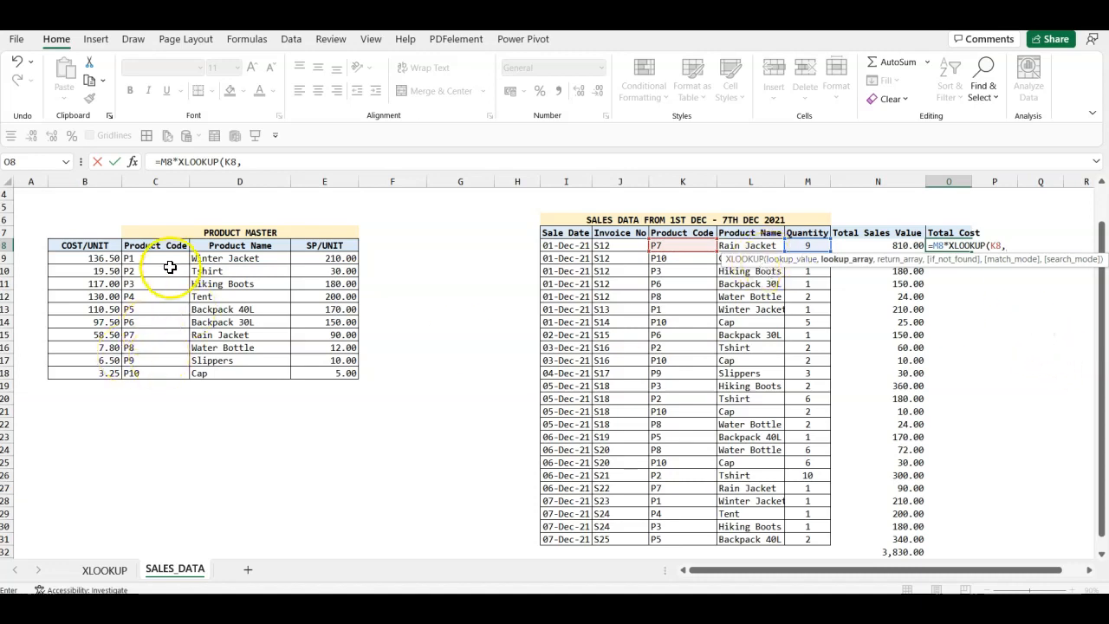
- Set the lookup array to $C$9:$C$18, the return array to $B$9:$B$18 and if_not_found to 0, and enter the formula
left_click_drag(164, 258, 165, 371)
key("F4")
type(",")
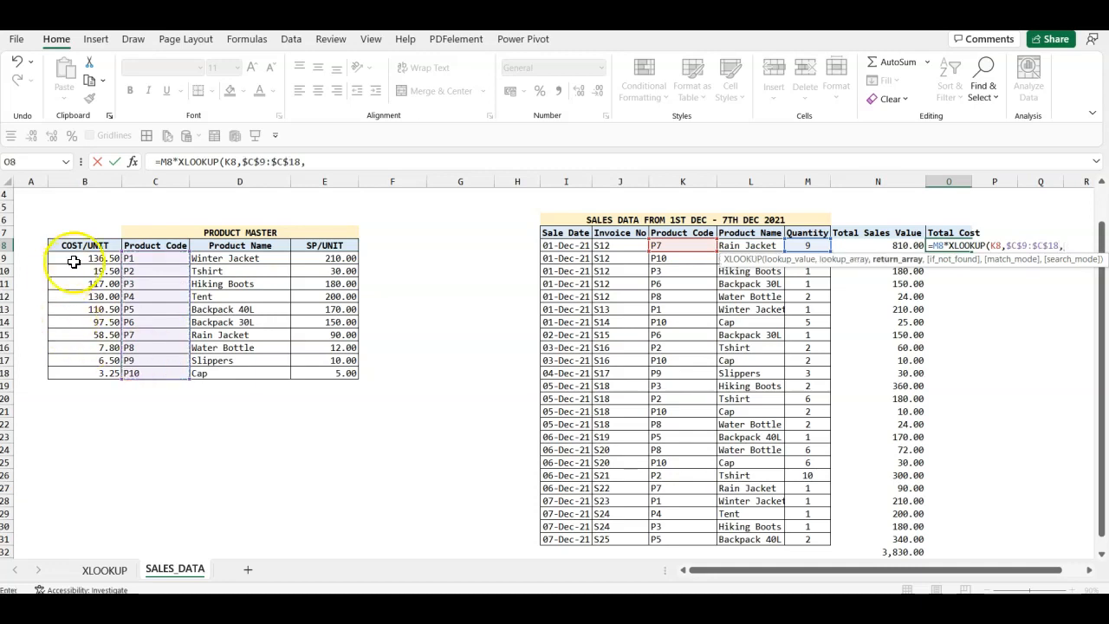
left_click_drag(77, 256, 79, 374)
key("F4")
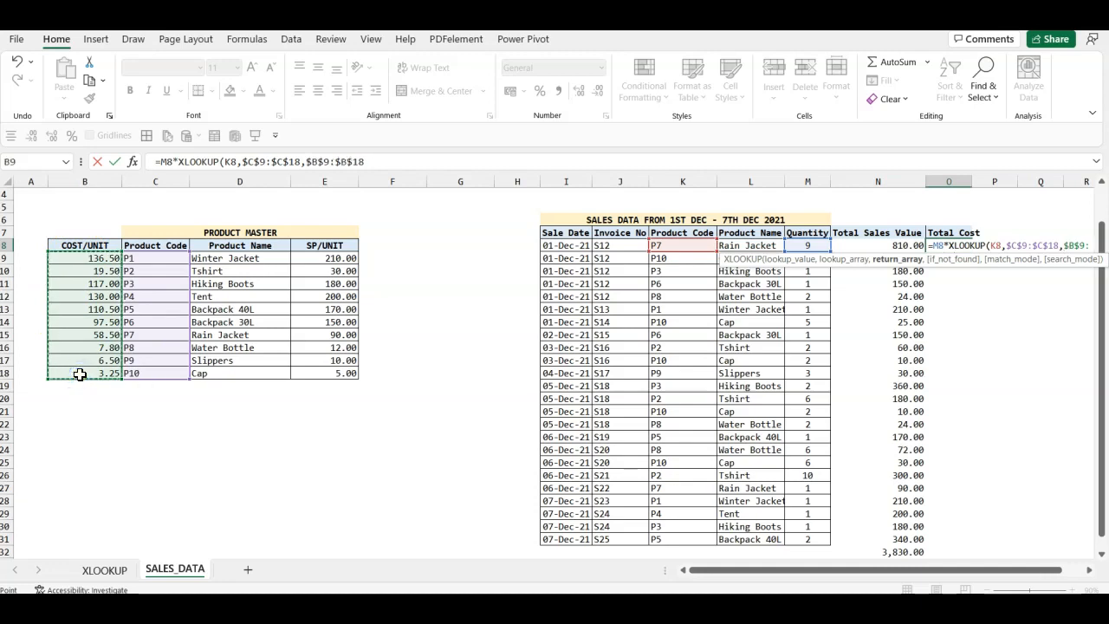
type(",")
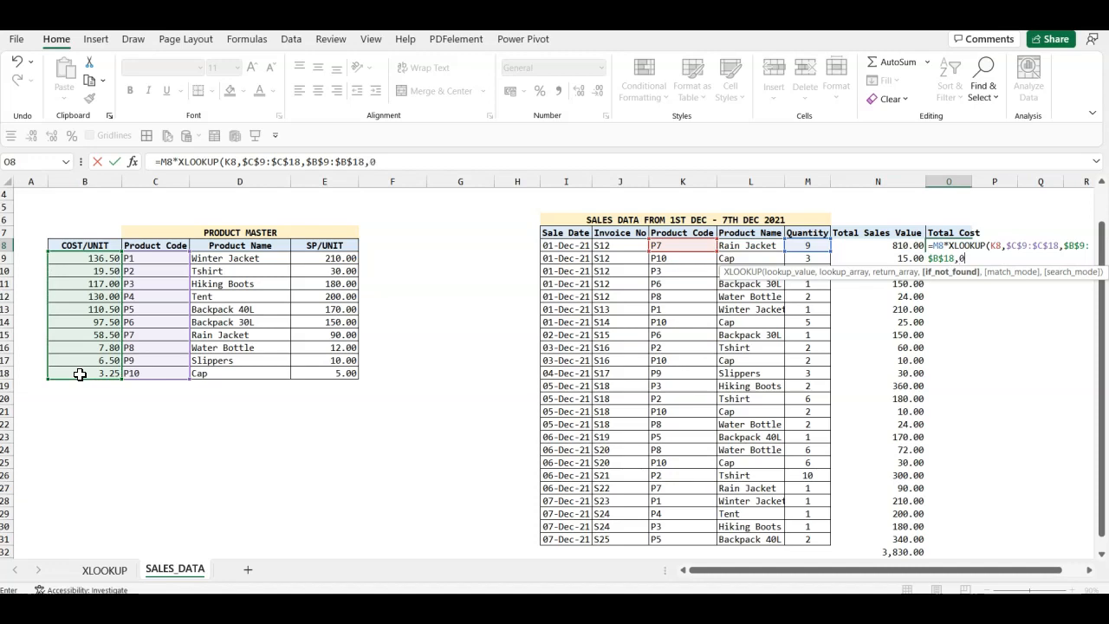
type("0)")
key("Return")
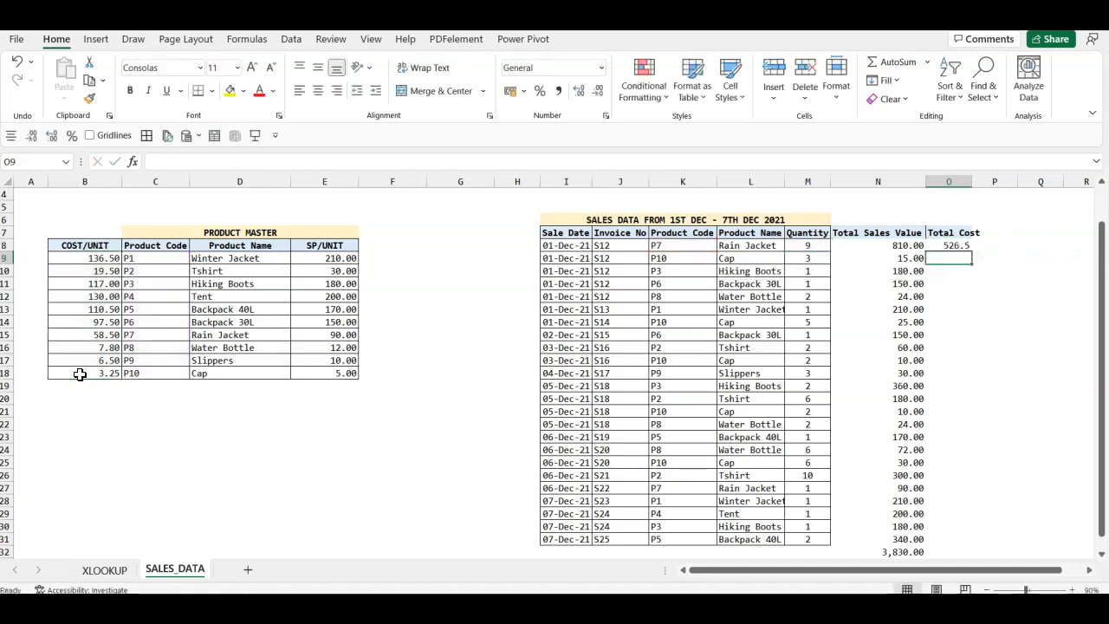
- Fill the O8 formula down the Total Cost column and apply the Number format with two decimals
key("Up")
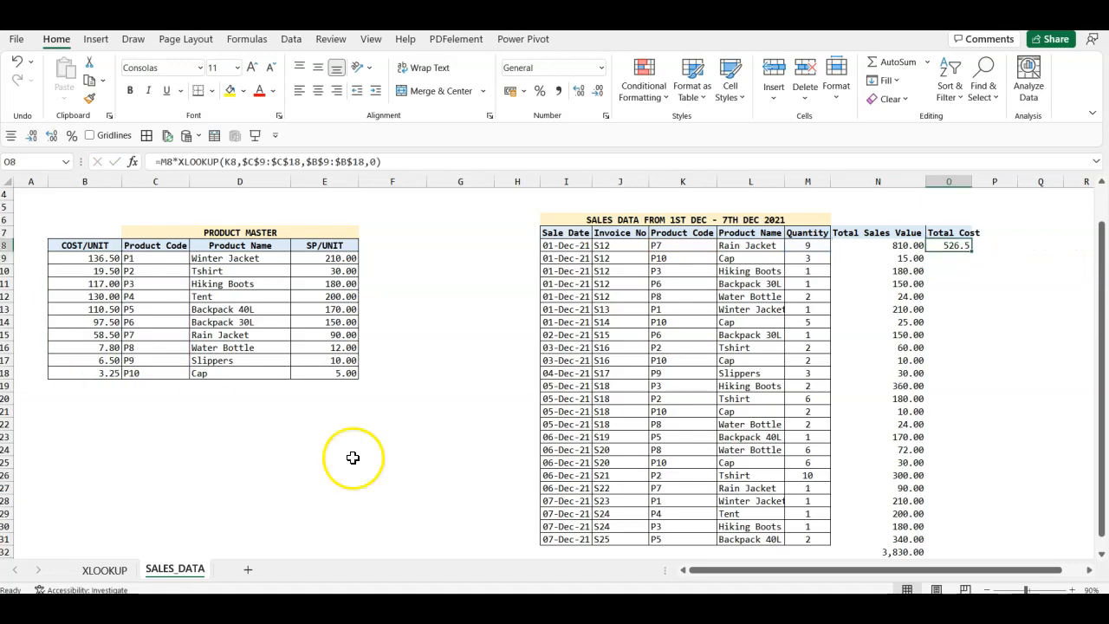
double_click(973, 251)
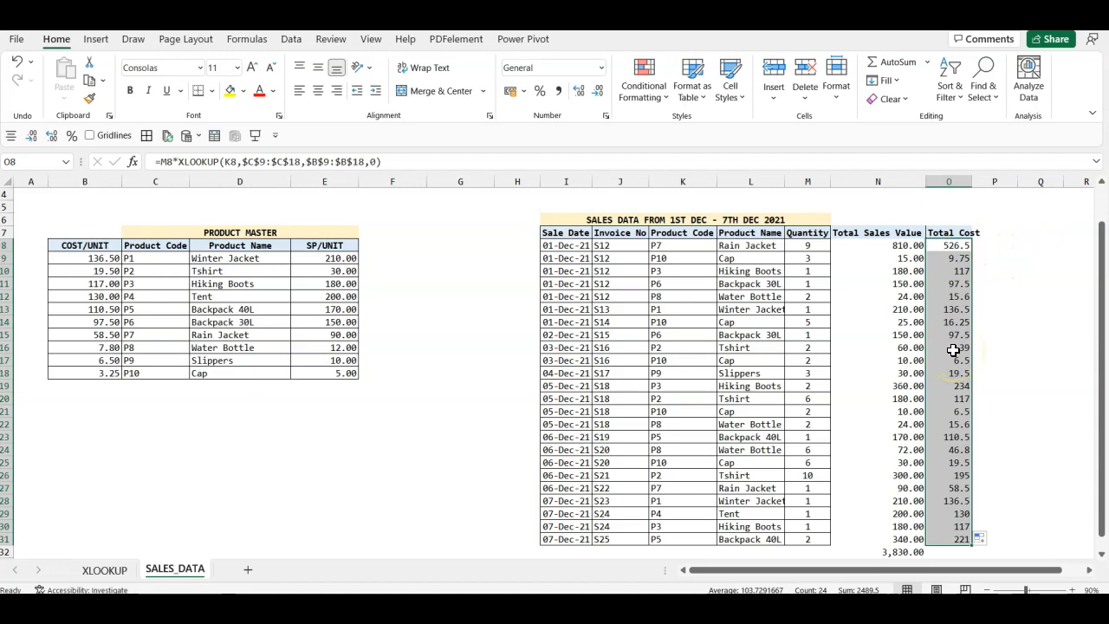
key("ctrl+shift+1")
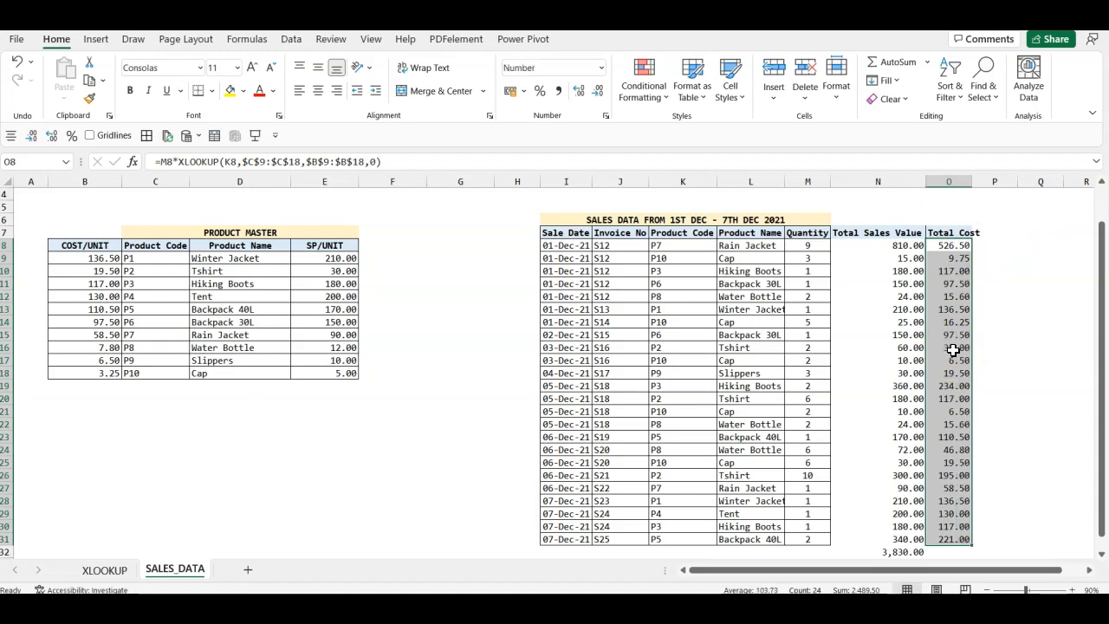
- Add an AutoSum total of the Total Cost column in O32
scroll(953, 350, "down", 2)
left_click(949, 475)
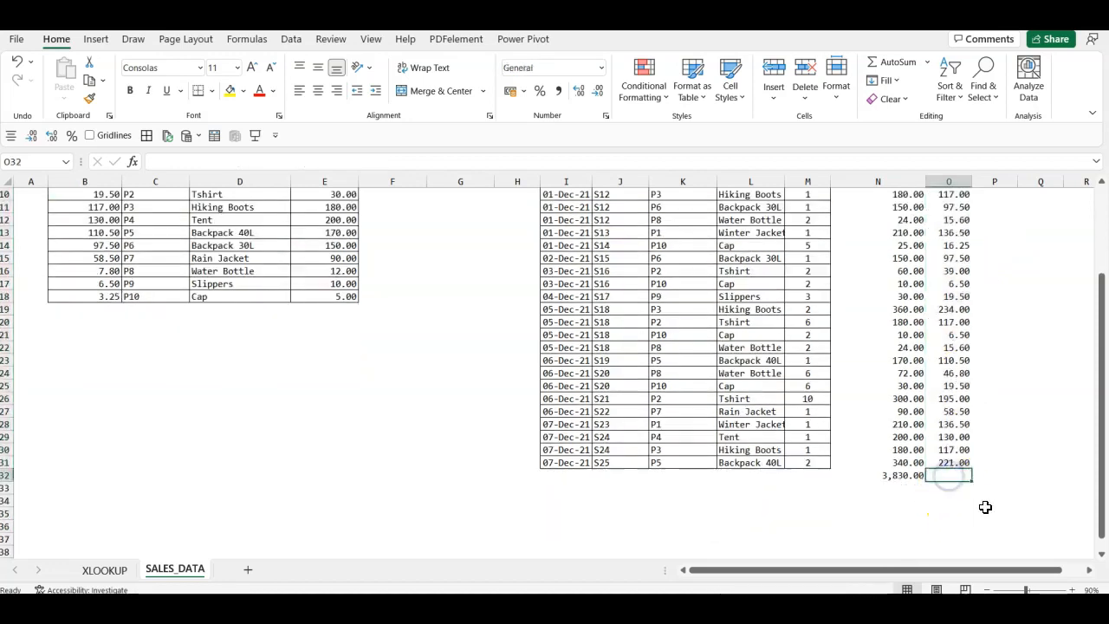
key("alt+equal")
key("Return")
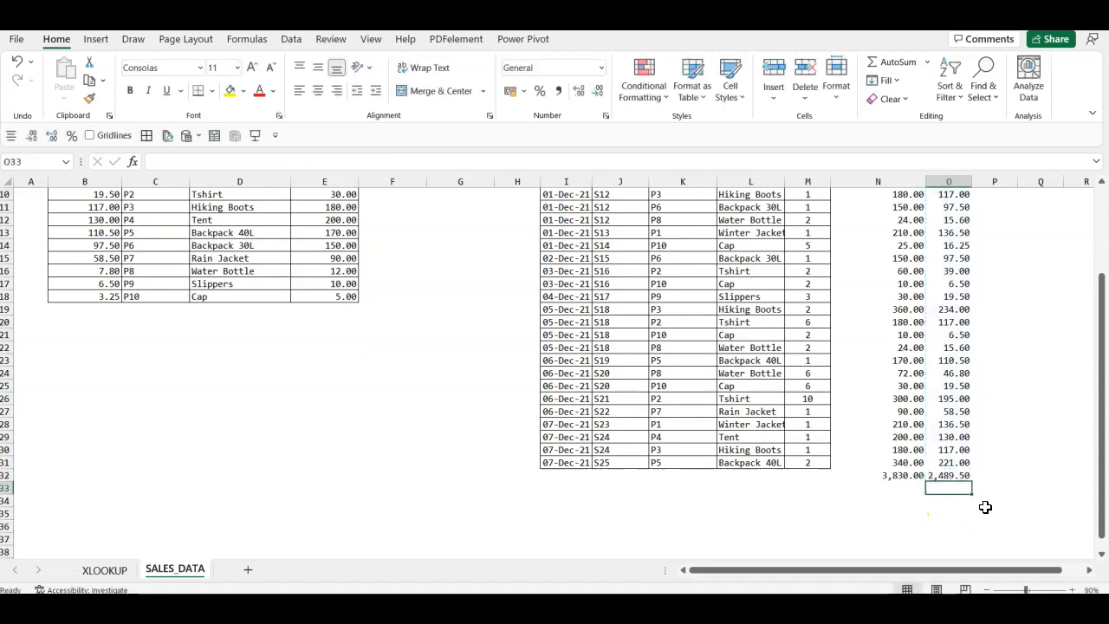
- Add the header Profit in P7, next to Total Cost
key("ctrl+Up")
key("Right")
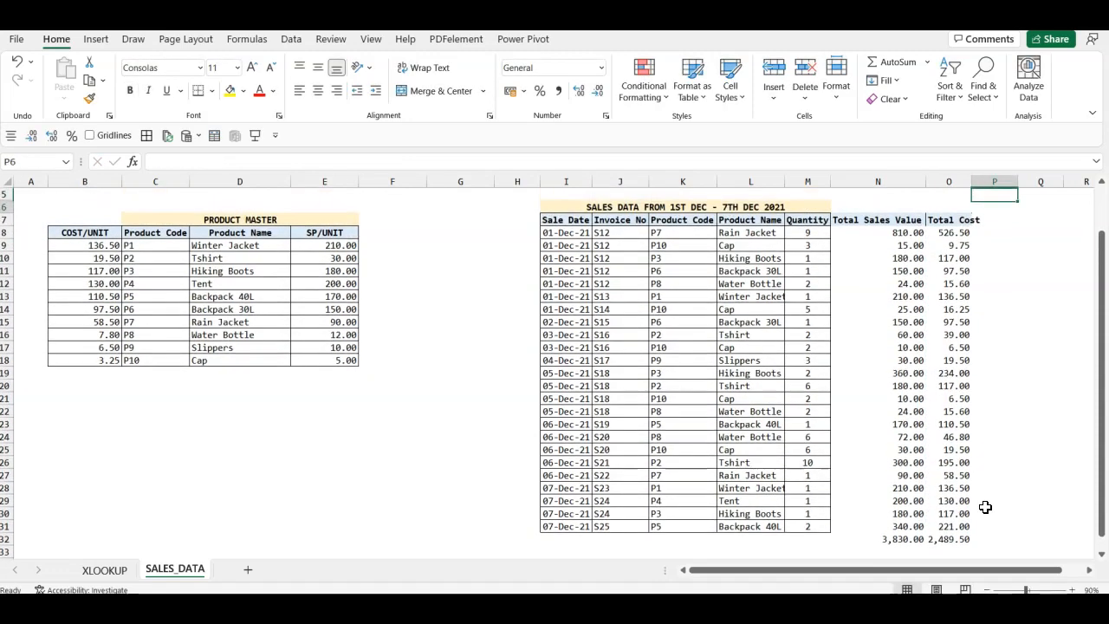
type("Profit")
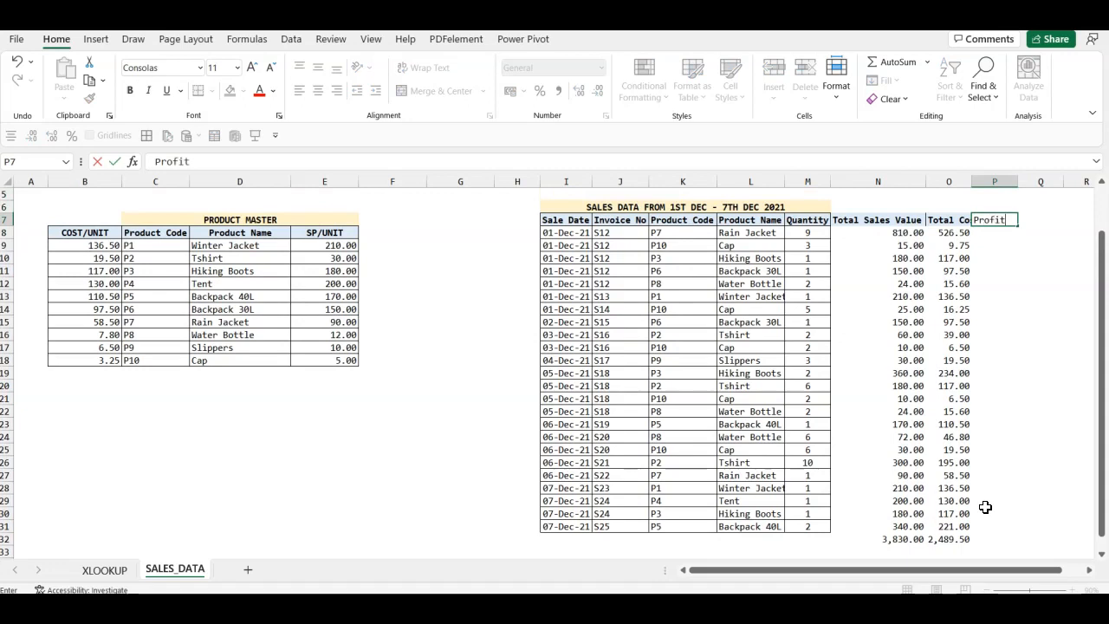
key("Return")
- Enter a formula in P8 that subtracts total cost O8 from total sales value N8
type("+")
key("Left")
key("Left")
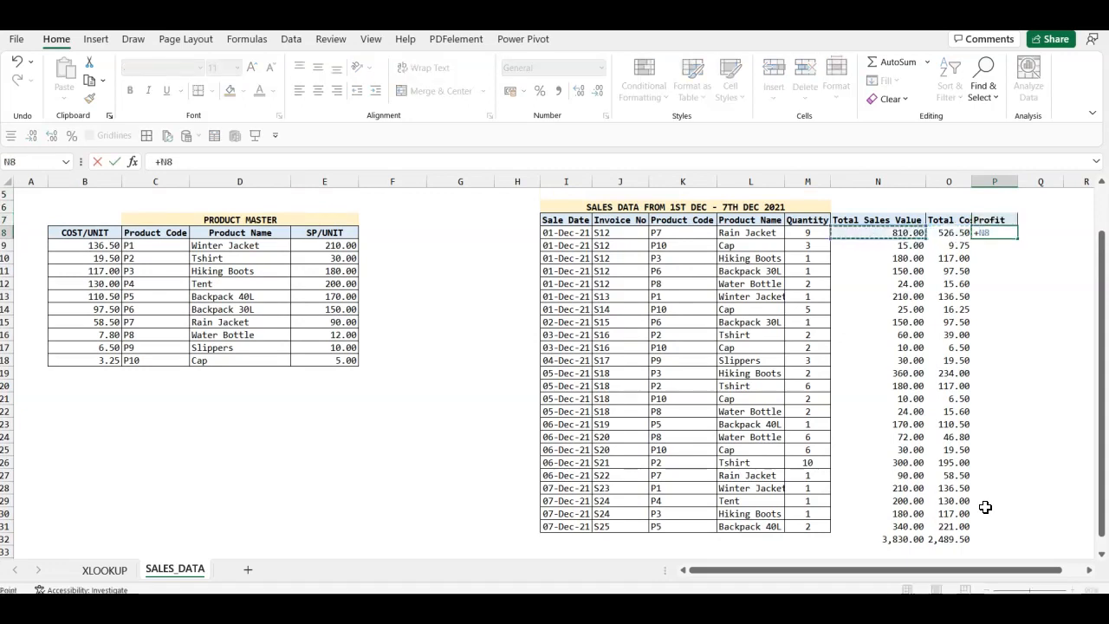
type("-")
key("Left")
key("Return")
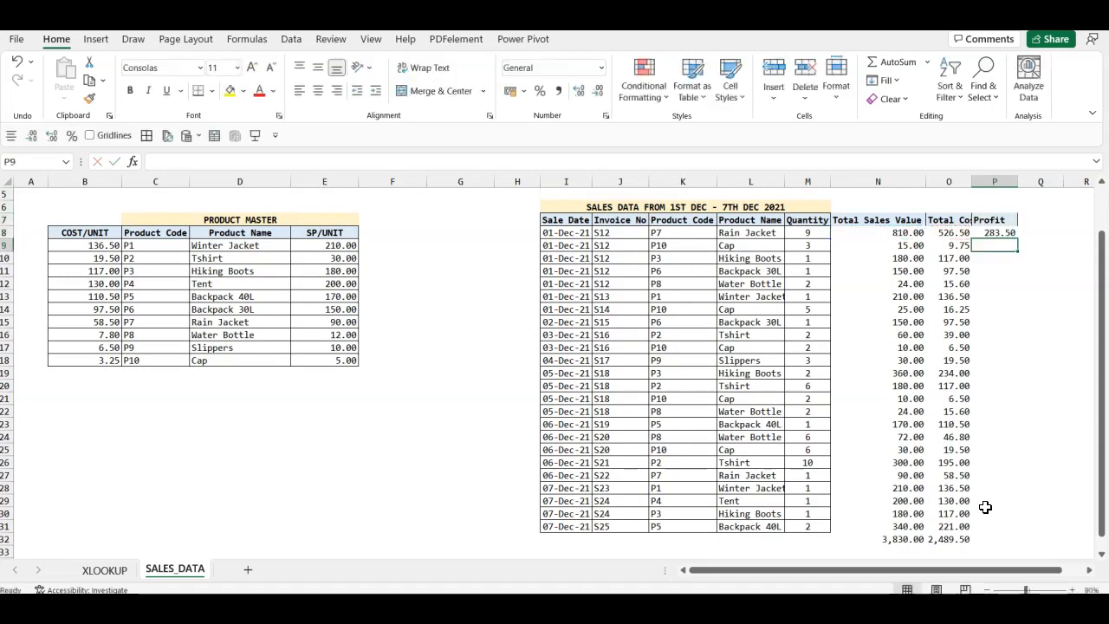
- Fill the P8 formula down the Profit column to row 31 and add an AutoSum total in P32
left_click(994, 233)
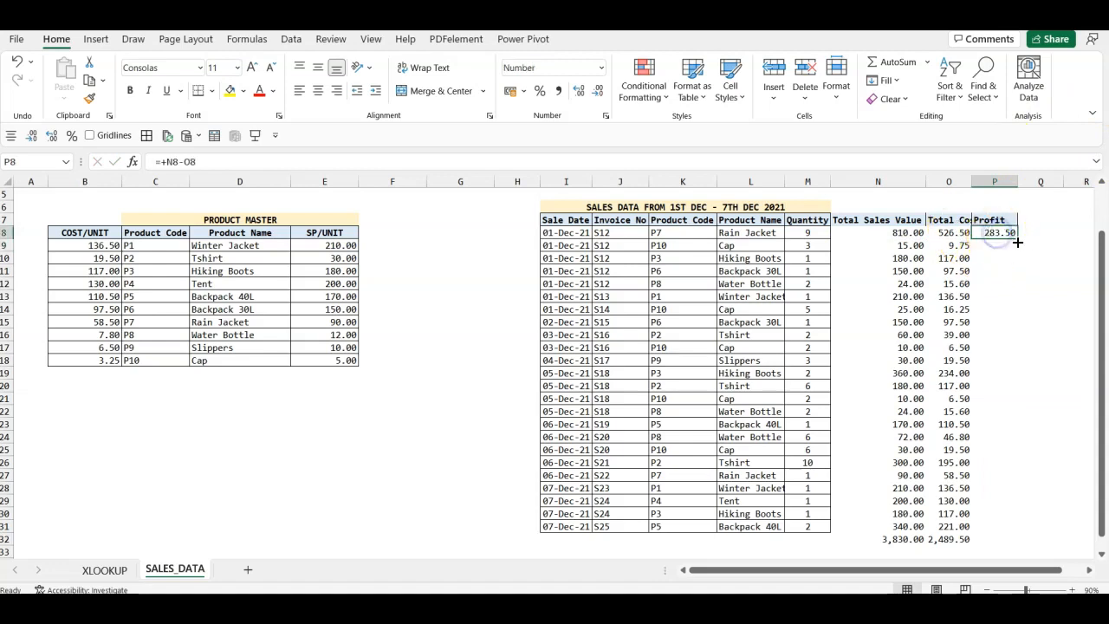
double_click(1018, 239)
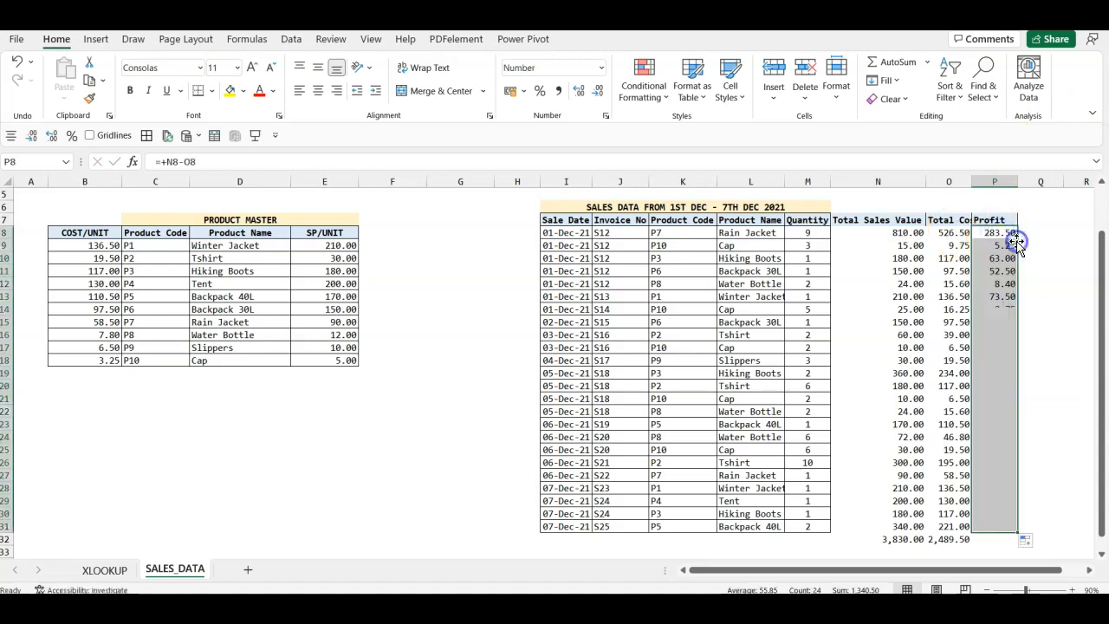
left_click(995, 538)
key("alt+equal")
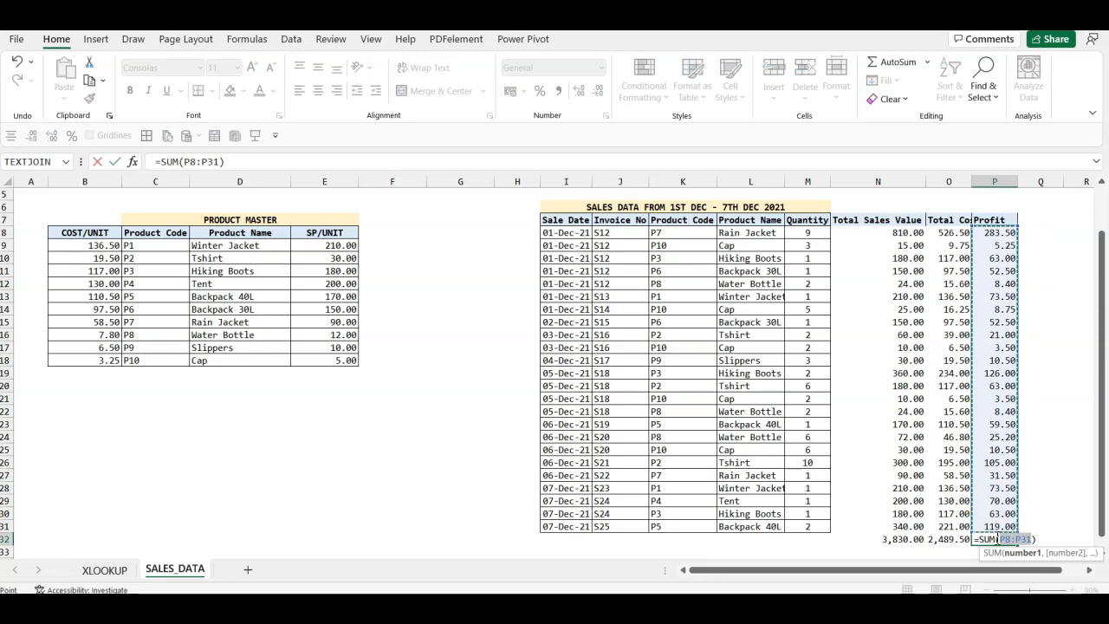
key("Return")
scroll(994, 538, "up", 2)
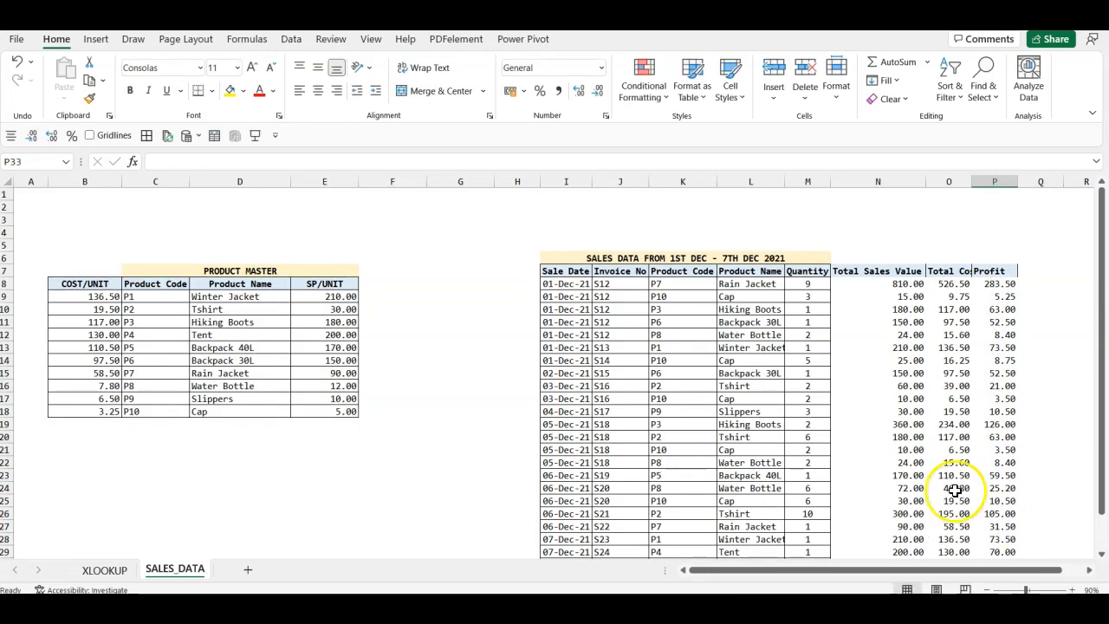
left_click(1089, 569)
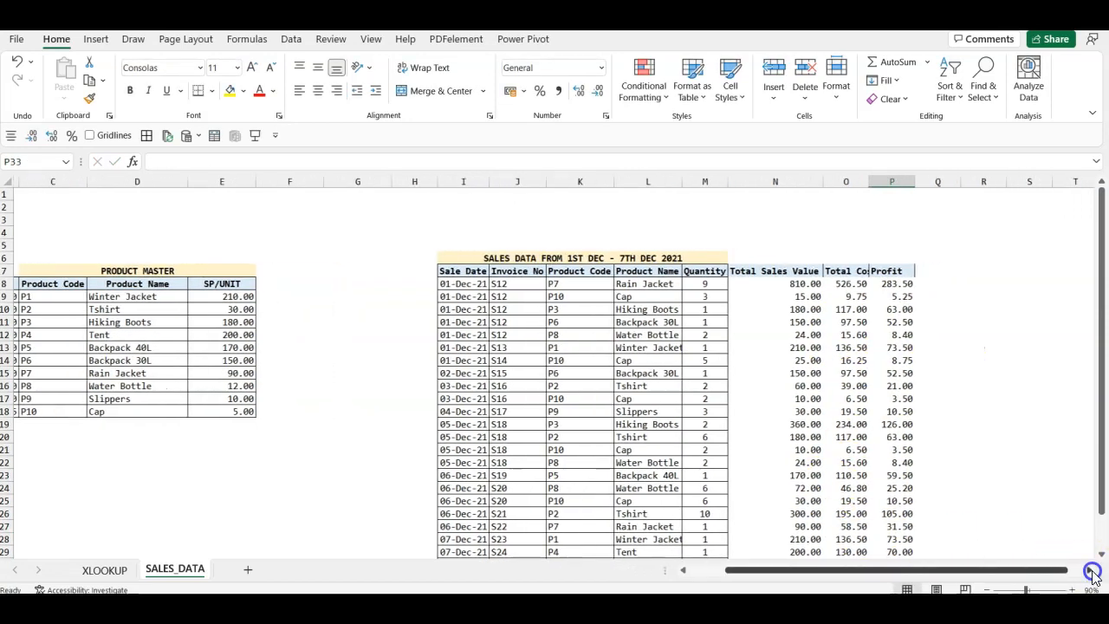
left_click(743, 347)
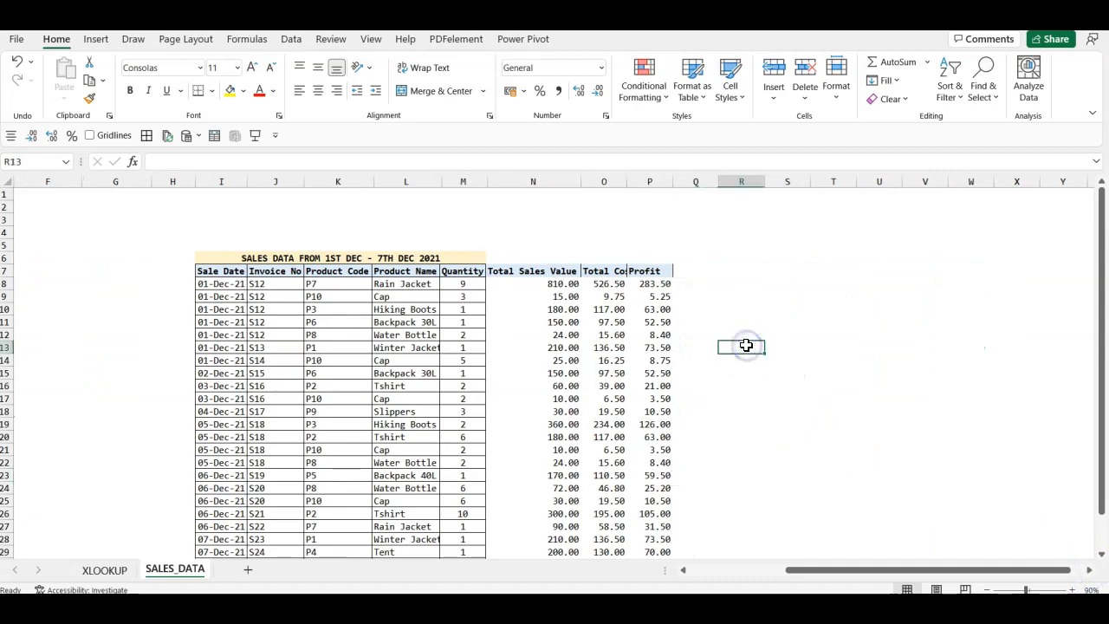
scroll(604, 323, "down", 2)
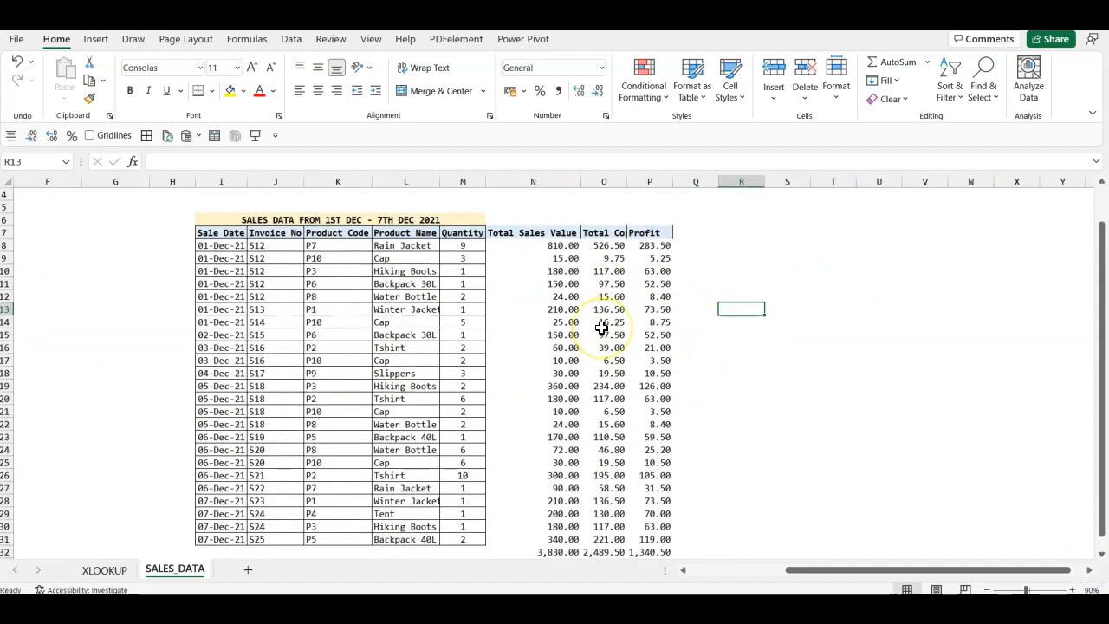
scroll(632, 480, "up", 2)
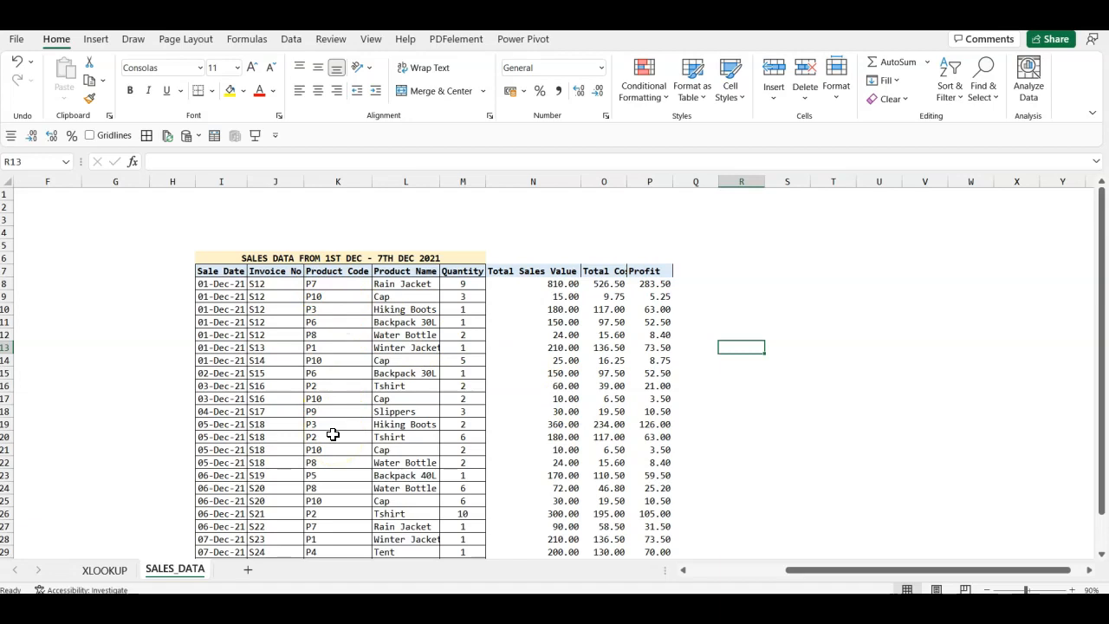
- Start a discount table above the sales data with Qty Sold 5 in N2:O2 and Discount 0% in N3:O3
left_click(521, 207)
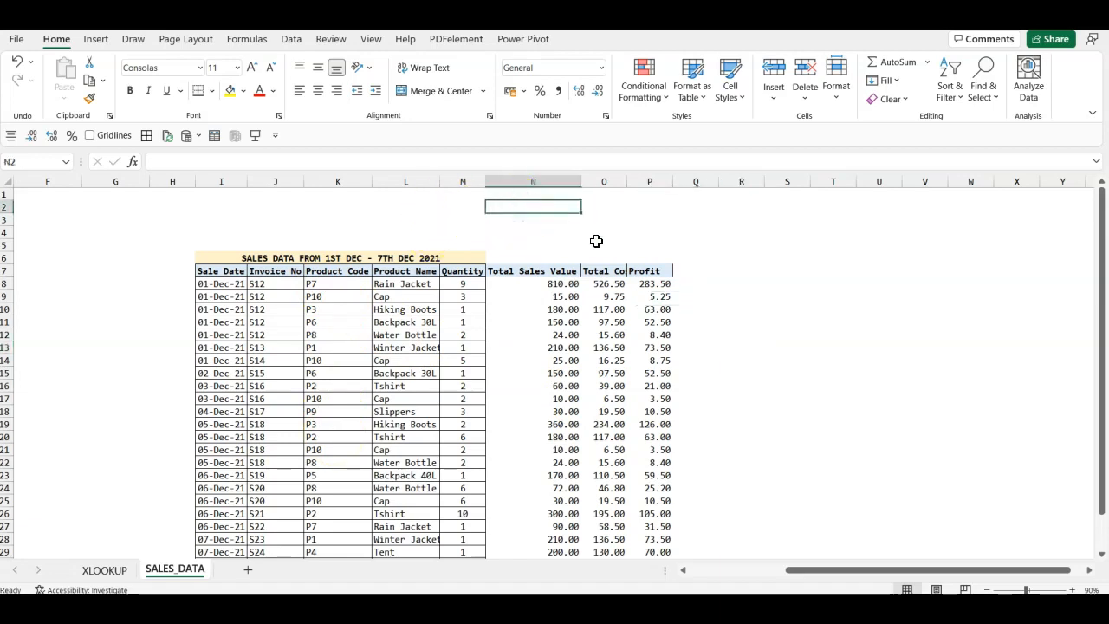
type("Qty Sold")
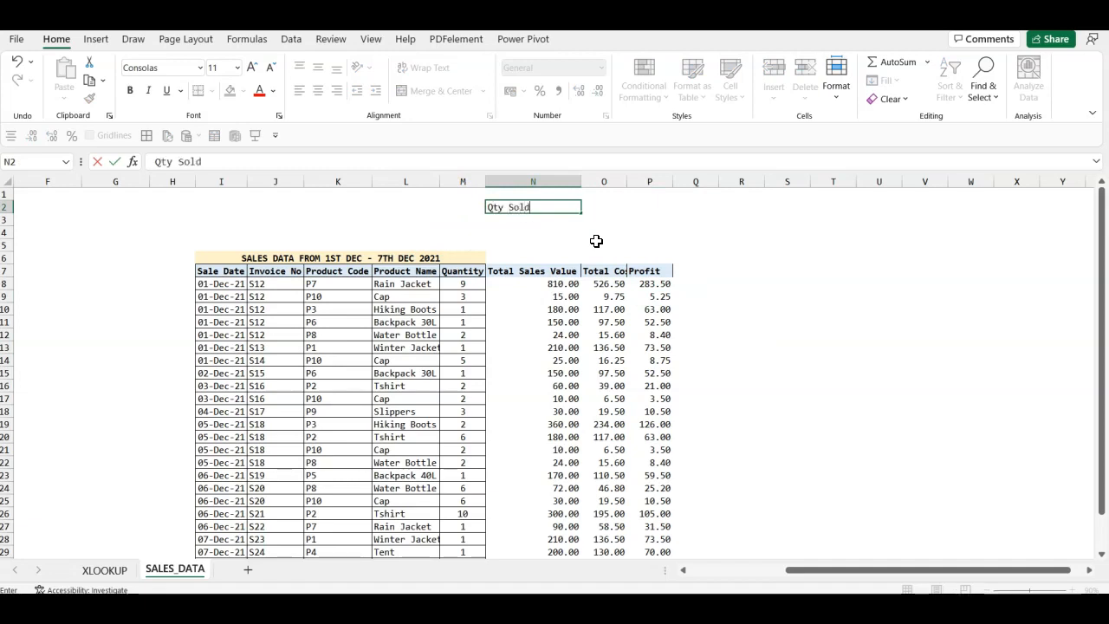
key("Tab")
type("5")
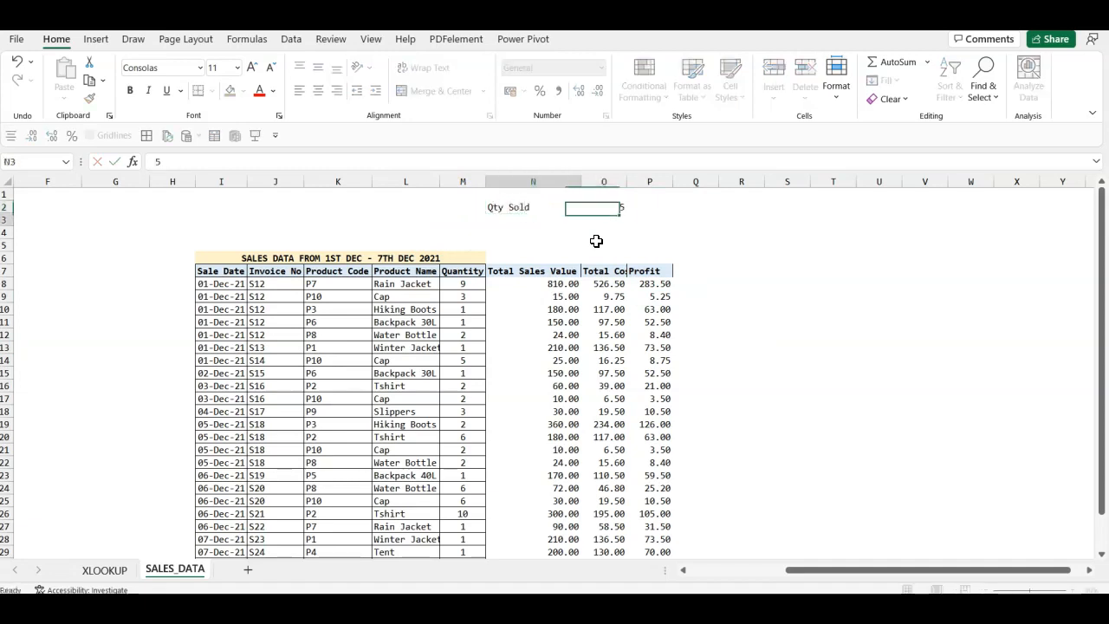
key("Return")
type("Discount")
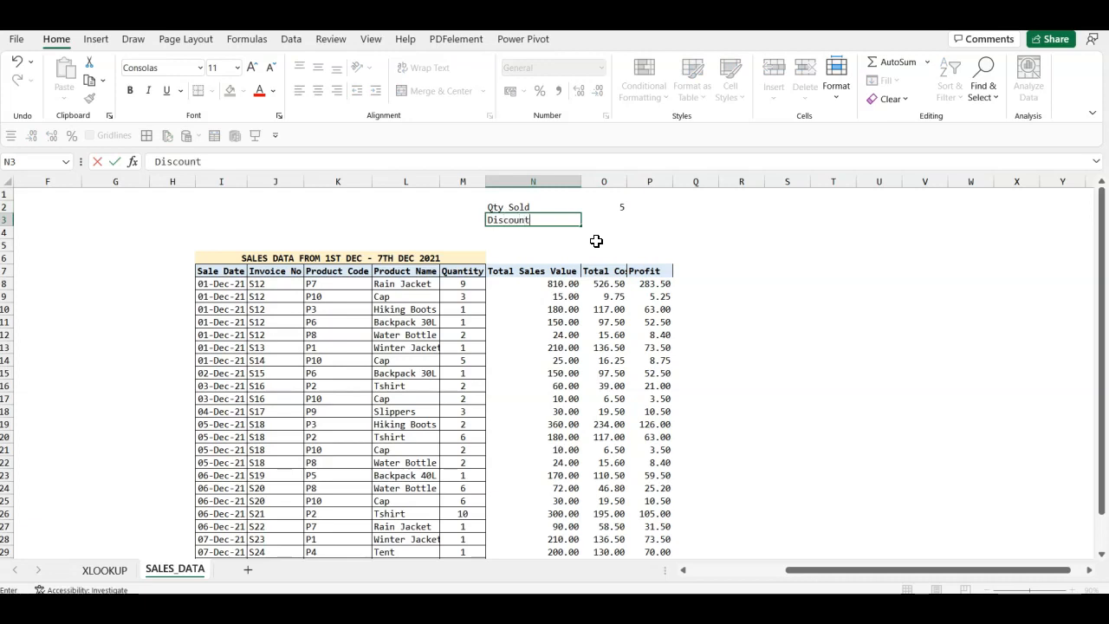
key("Tab")
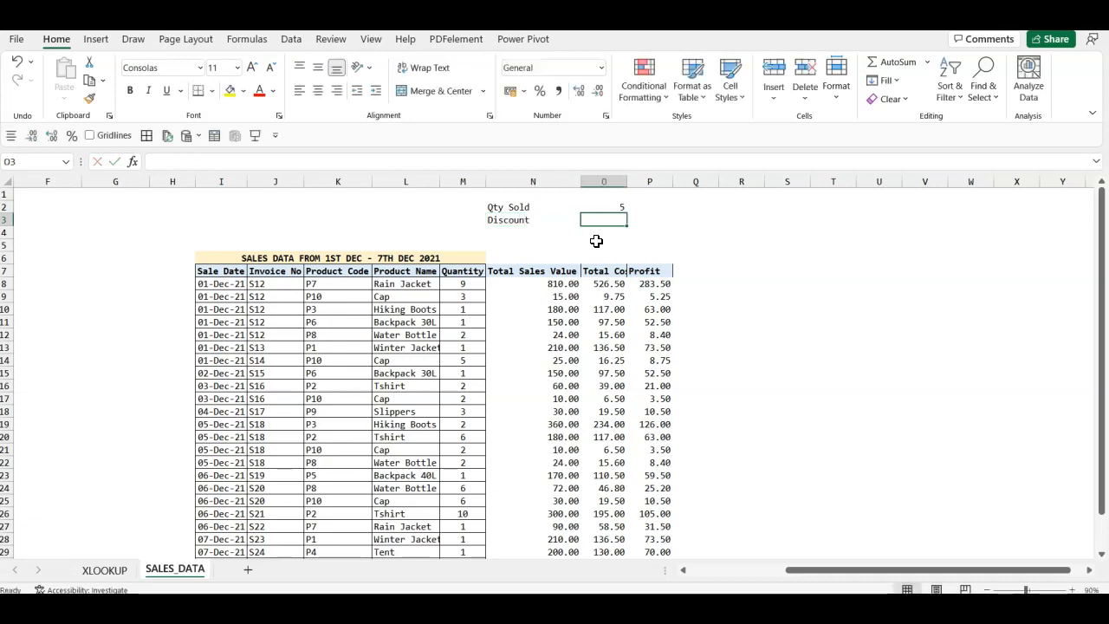
type("0%")
key("Return")
- Add the second discount tier in column P, with quantity 10 in P2 and 5% in P3
key("Up")
key("Right")
key("Right")
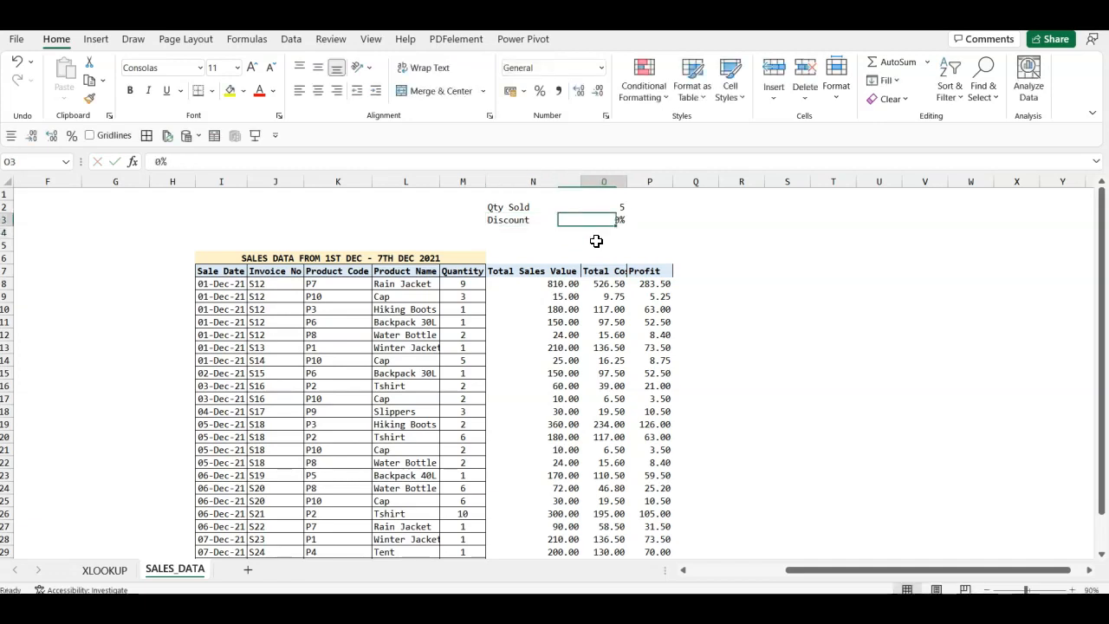
key("Up")
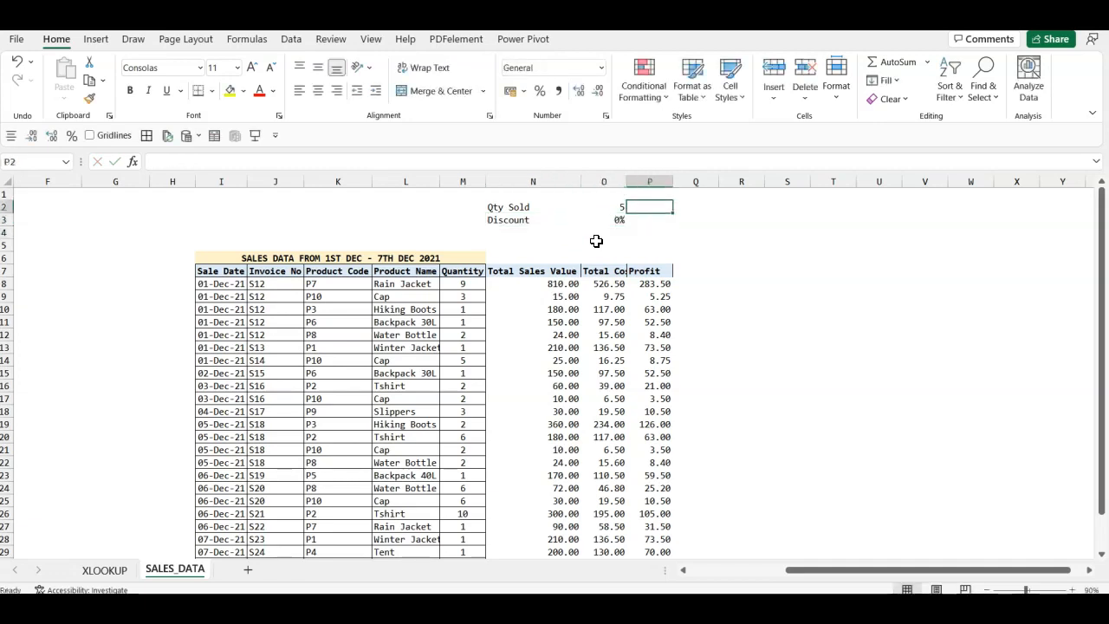
type("10")
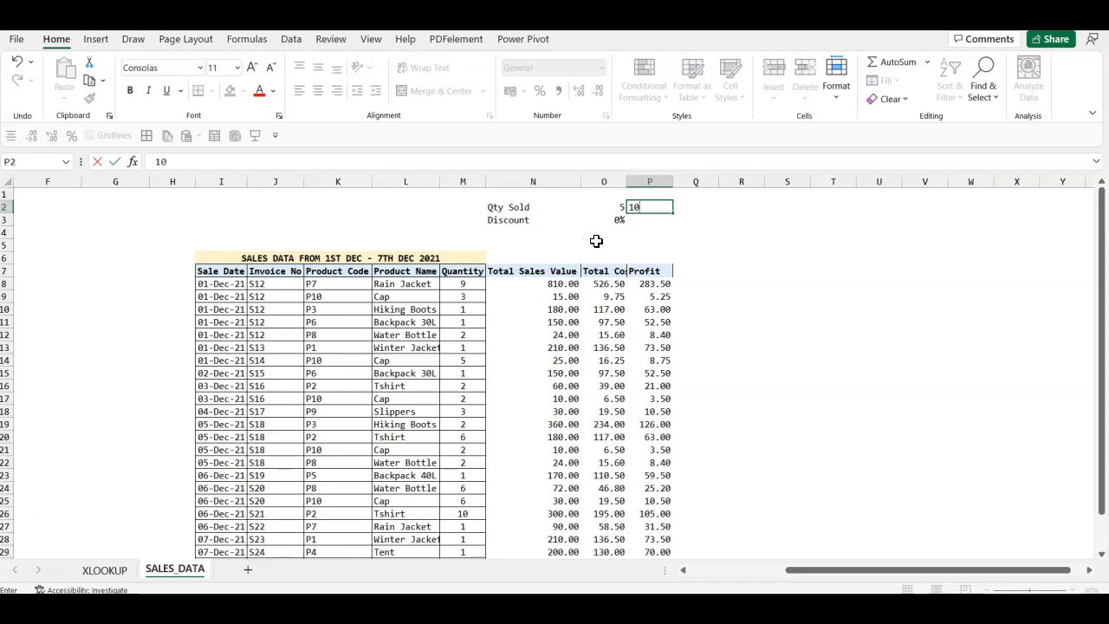
key("Return")
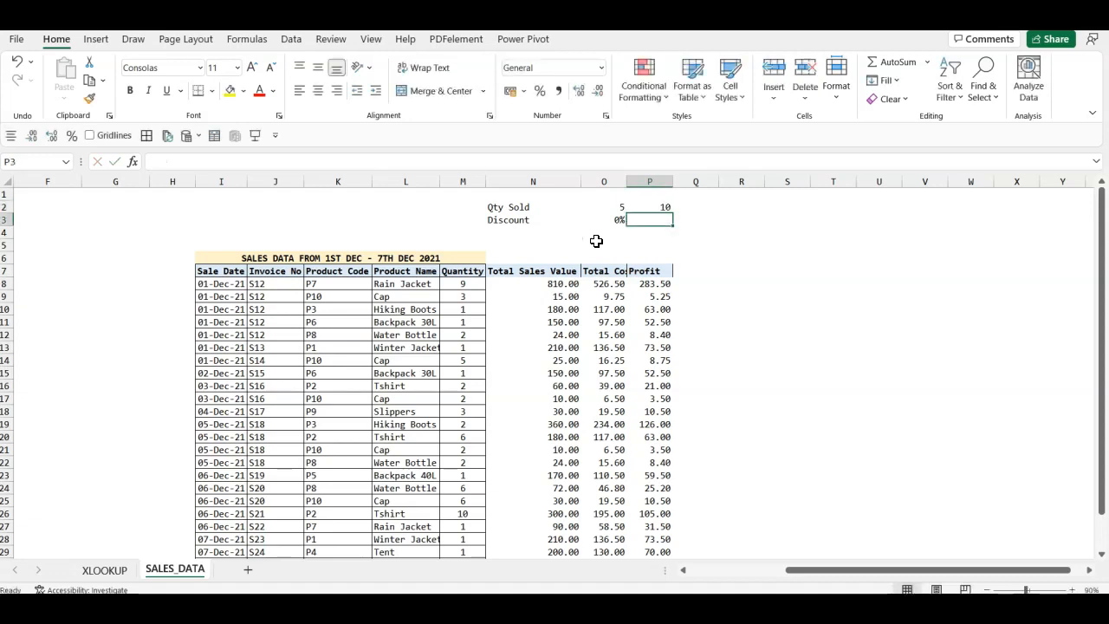
type("5")
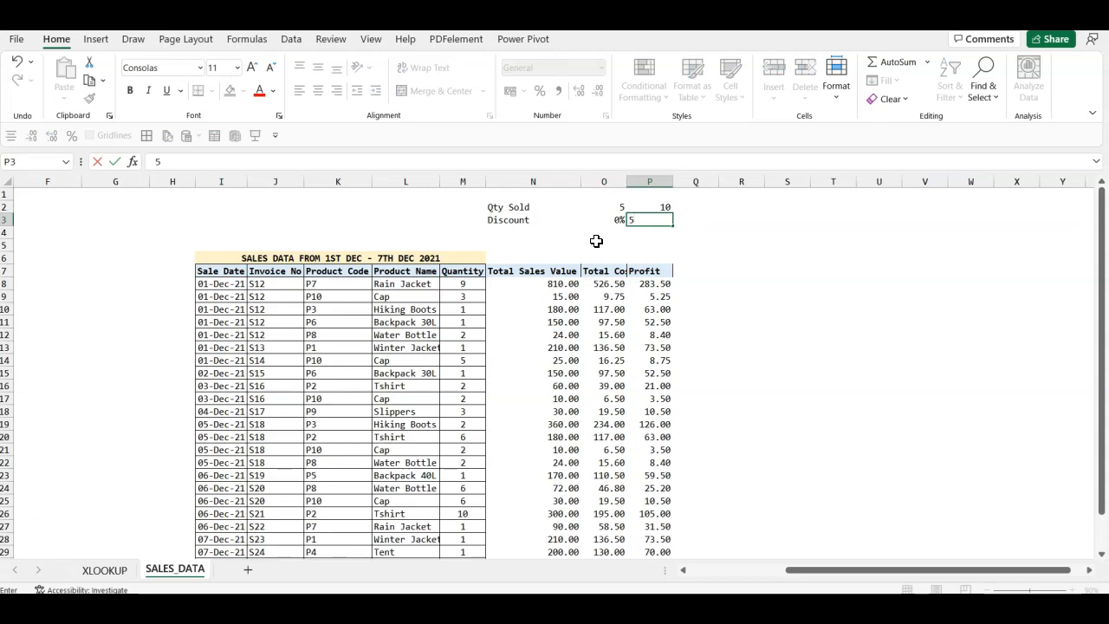
key("Tab")
- Add the third discount tier in column Q, with quantity 15 in Q2 and 10% in Q3
key("Up")
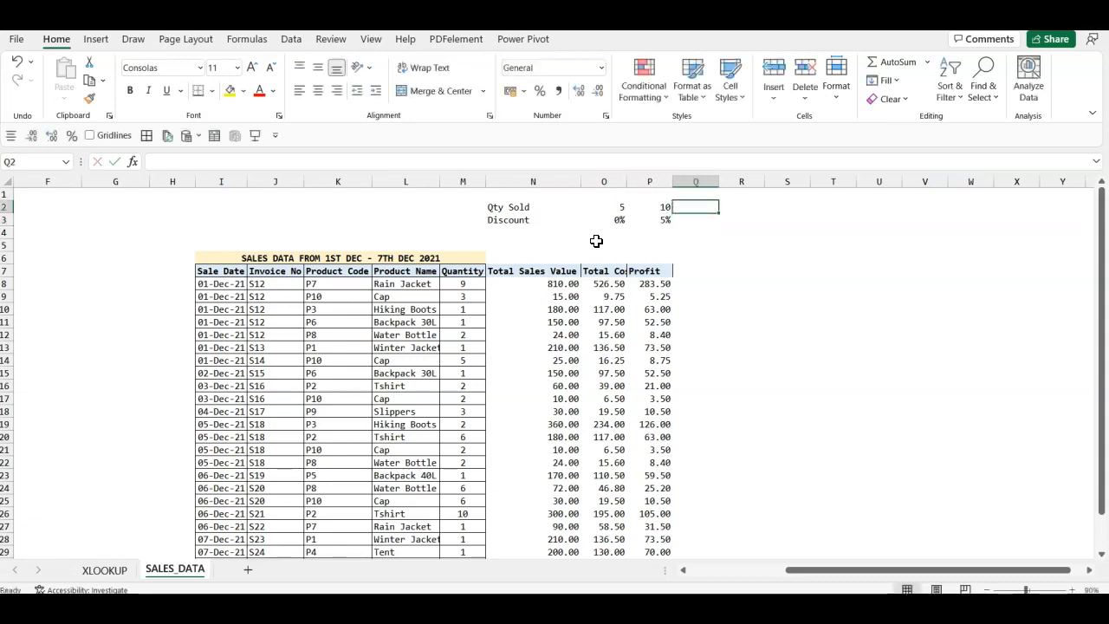
type("15")
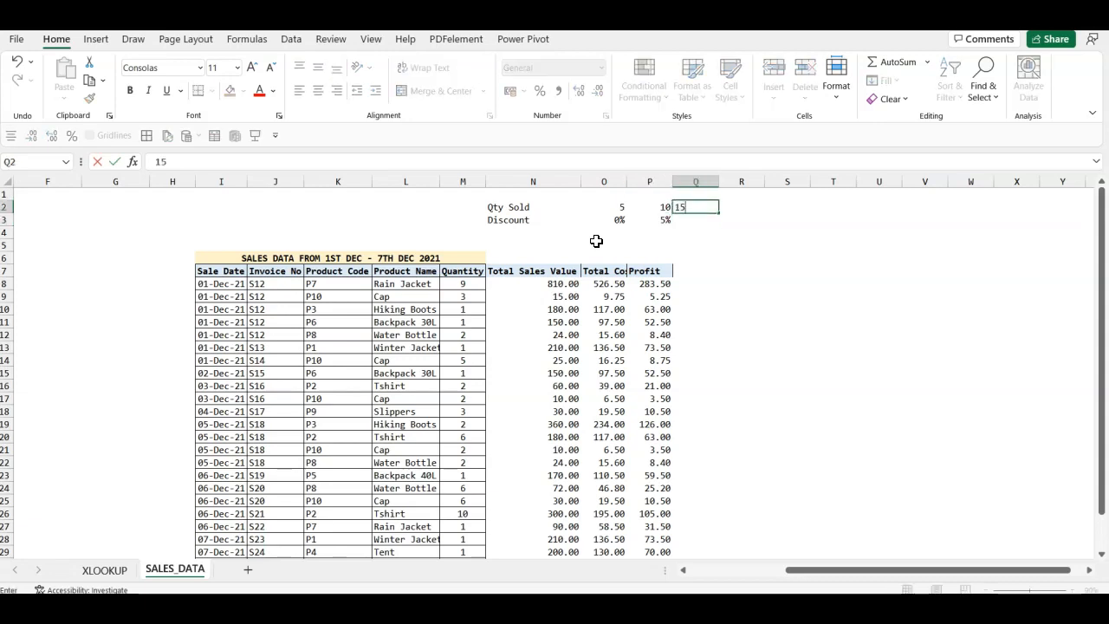
key("Return")
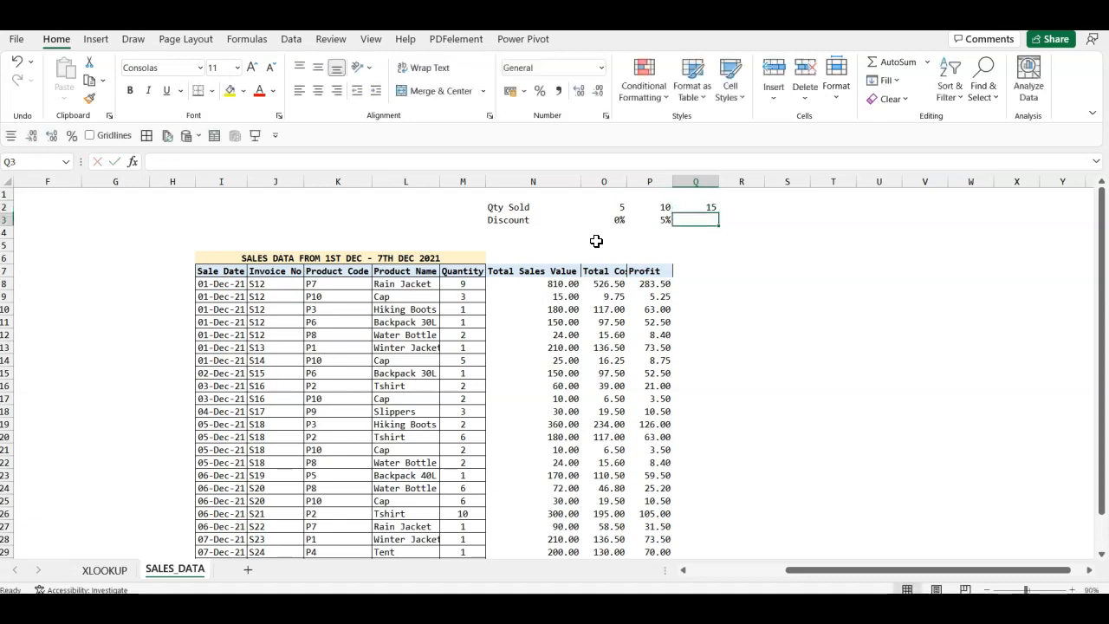
type("10%")
key("Return")
key("Up")
key("Up")
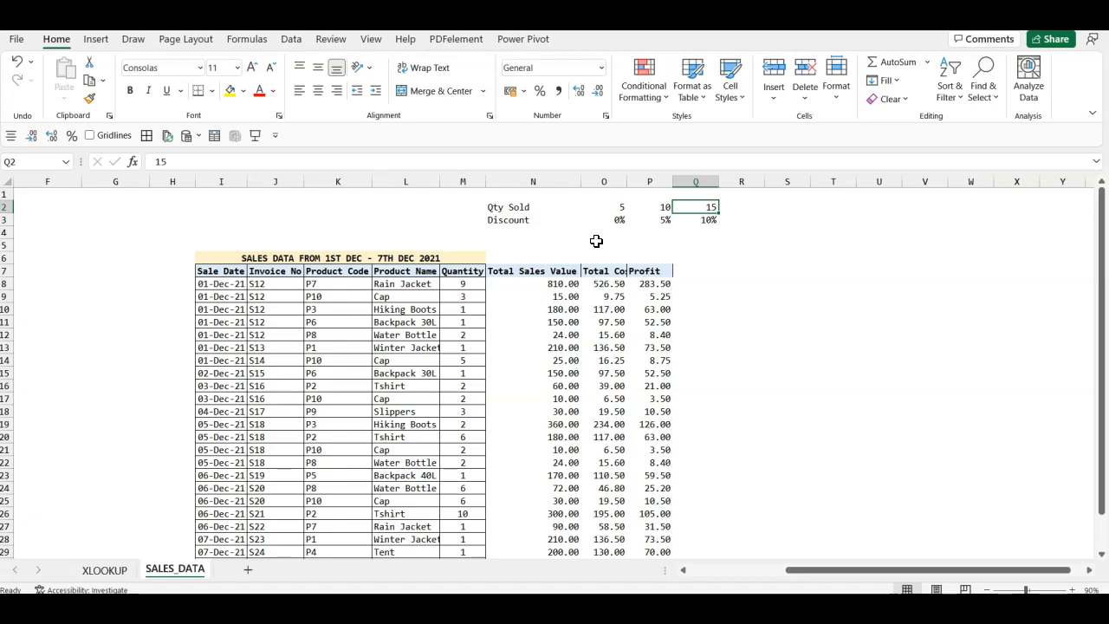
left_click_drag(508, 207, 709, 220)
left_click_drag(616, 209, 710, 208)
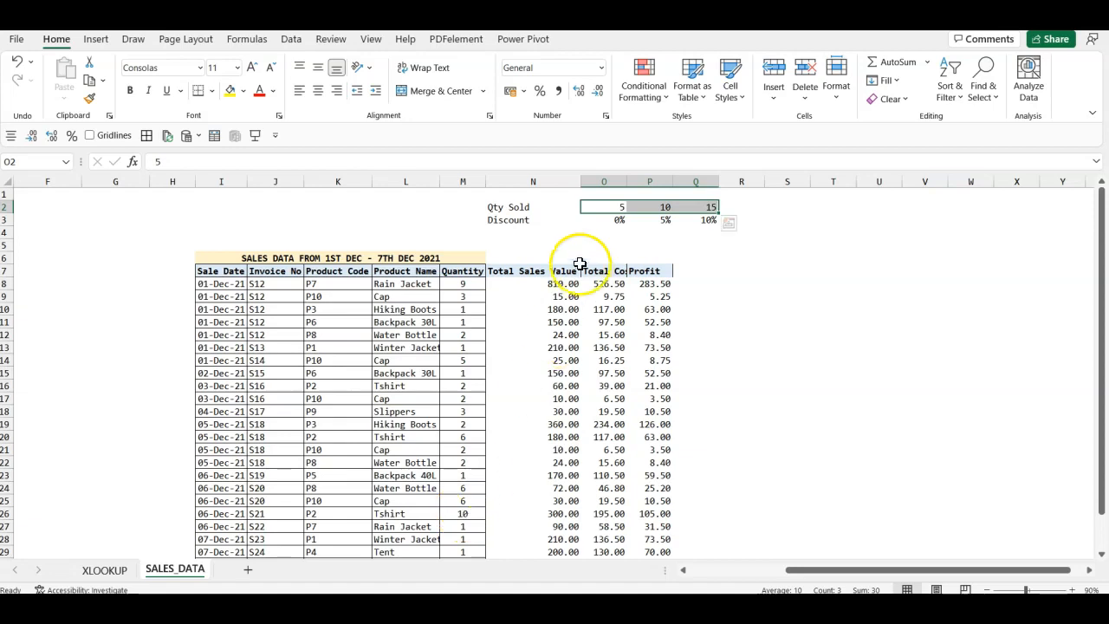
- Add the header Discount in Q7, next to Profit
left_click(692, 271)
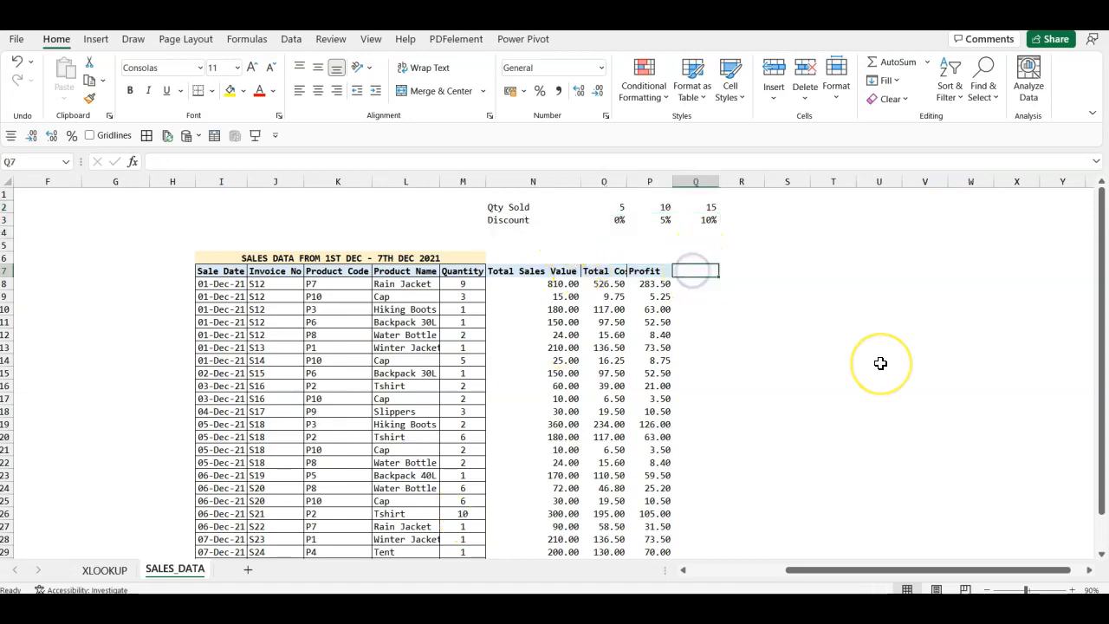
type("Discount")
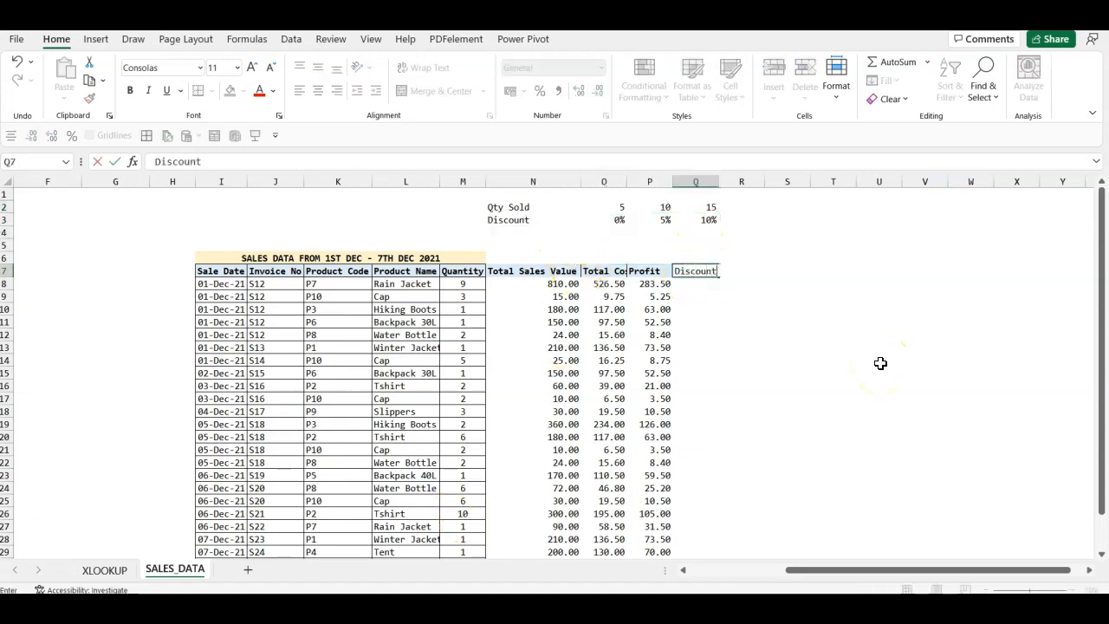
key("Return")
- Enter an XLOOKUP in Q8 that finds M8 in $O$2:$Q$2, returns $O$3:$Q$3, with 0.2 if not found and match mode 1
type("=XL")
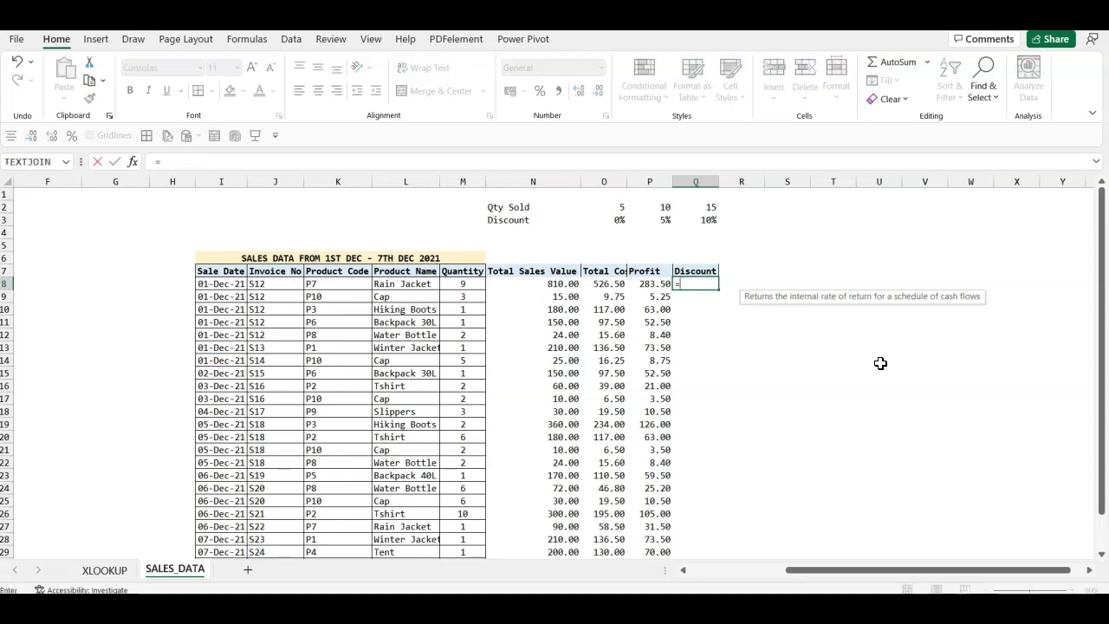
key("Tab")
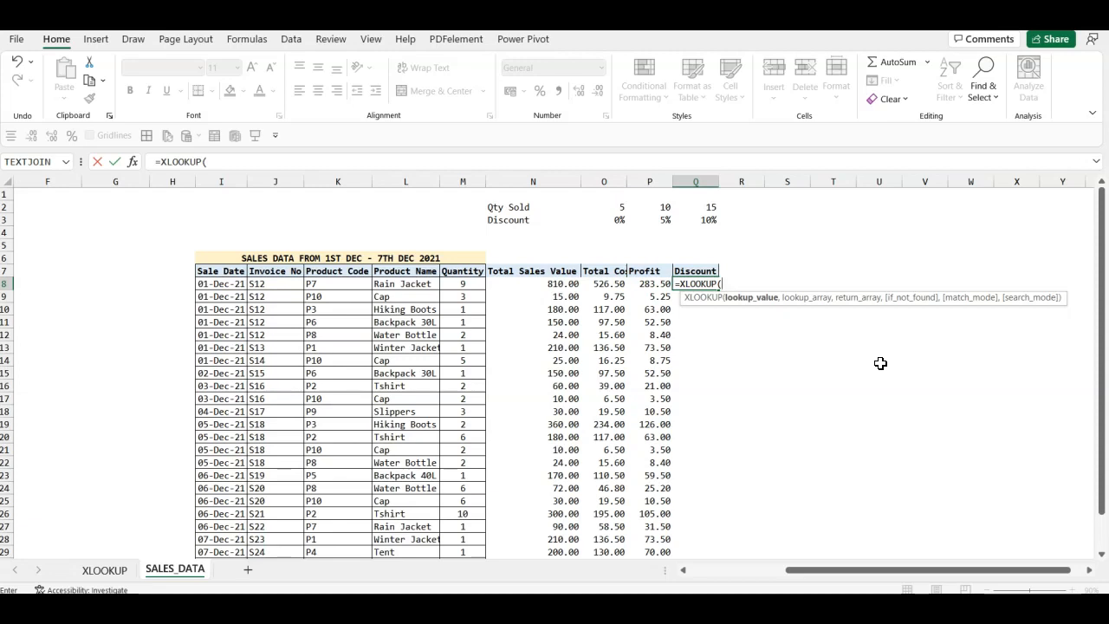
left_click(465, 284)
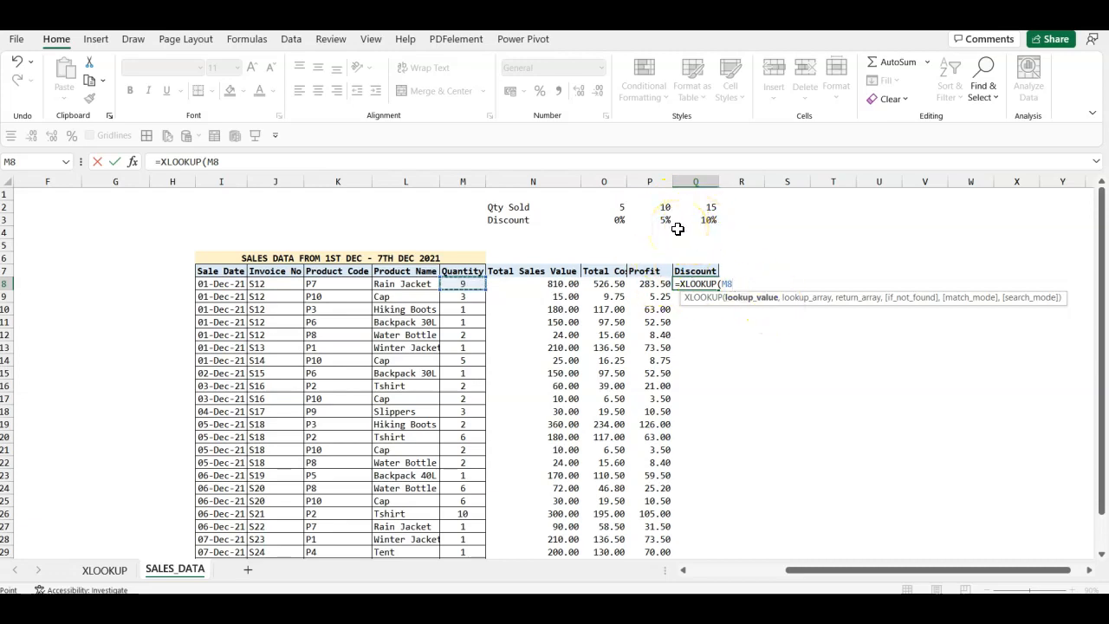
type(",")
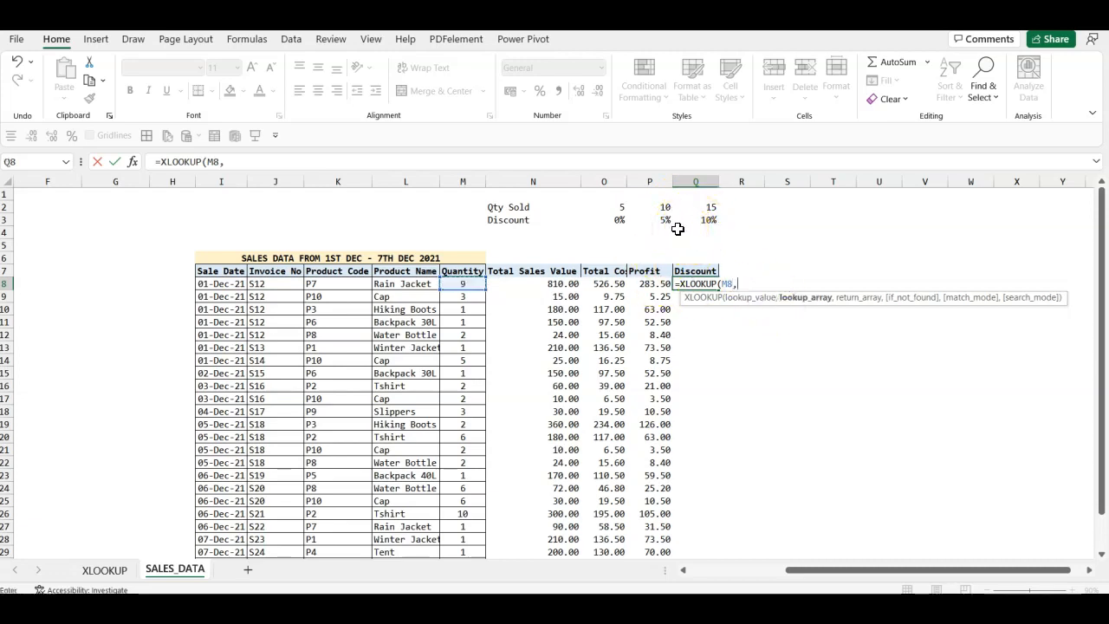
left_click_drag(617, 209, 712, 206)
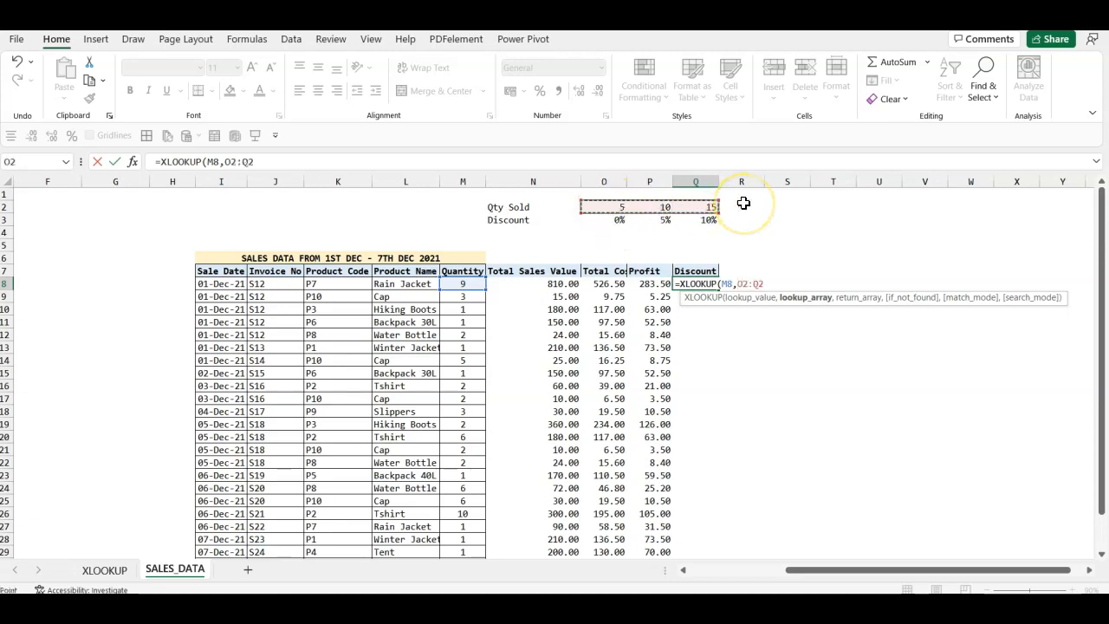
key("F4")
type(",")
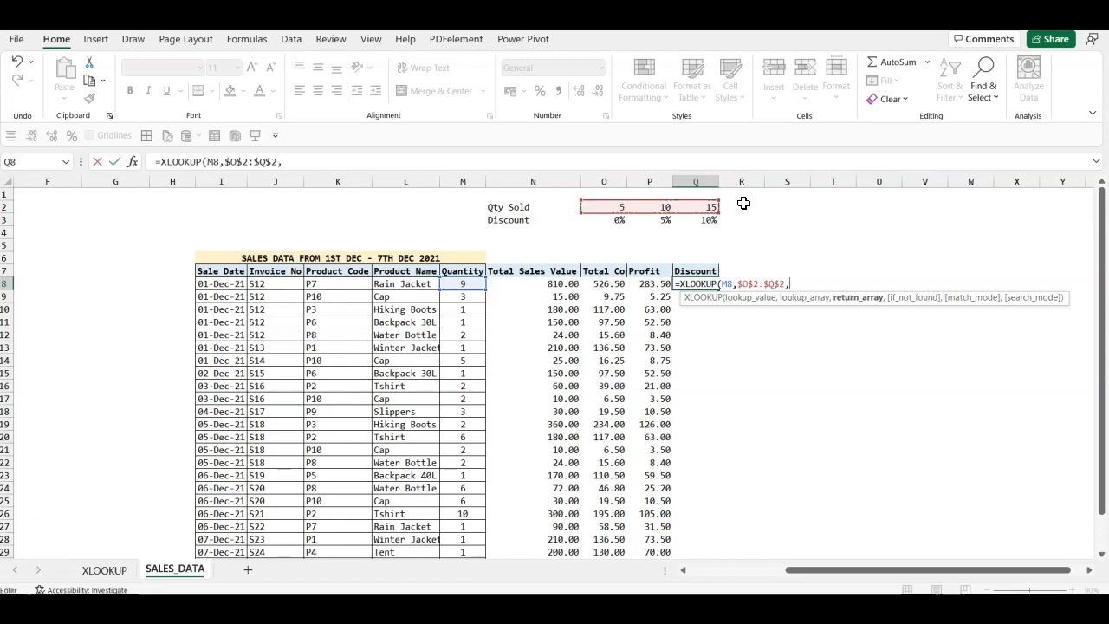
left_click_drag(607, 220, 702, 223)
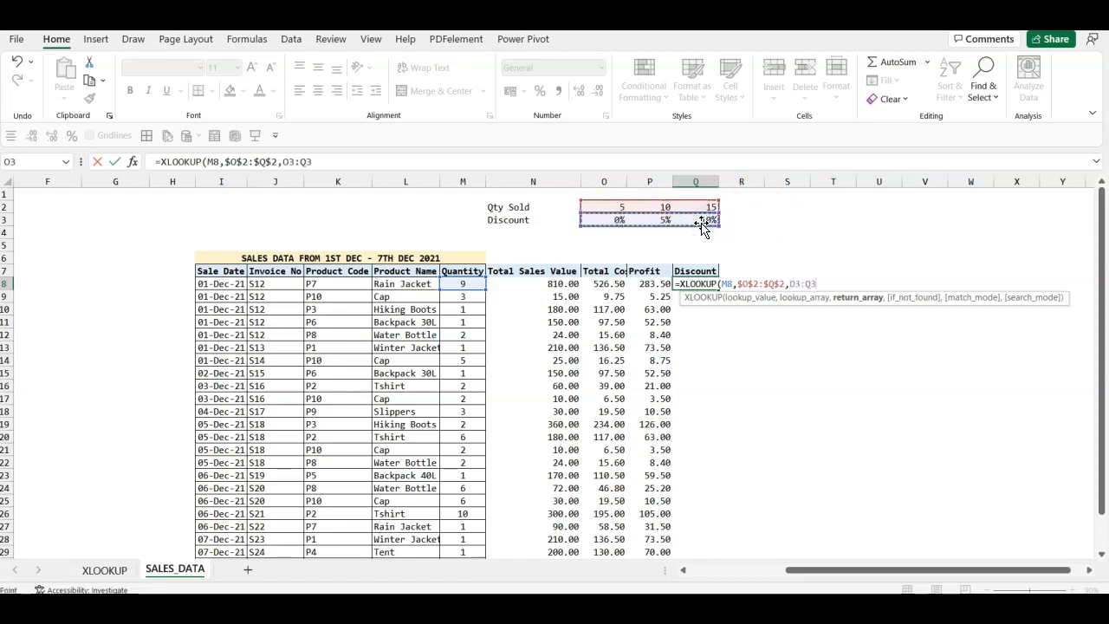
key("F4")
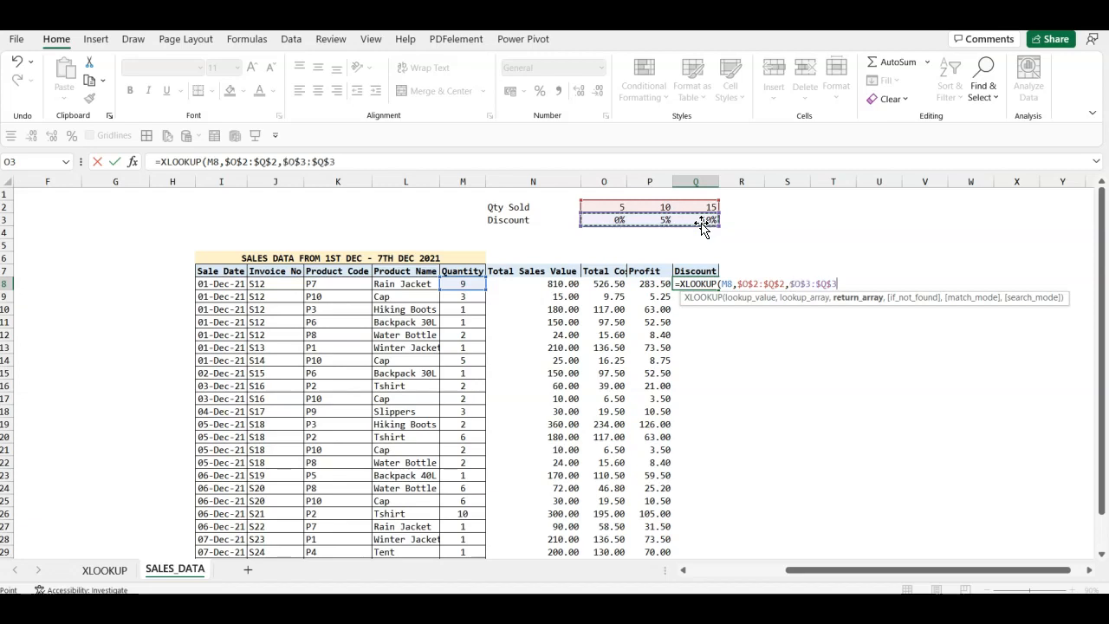
type(",0.2")
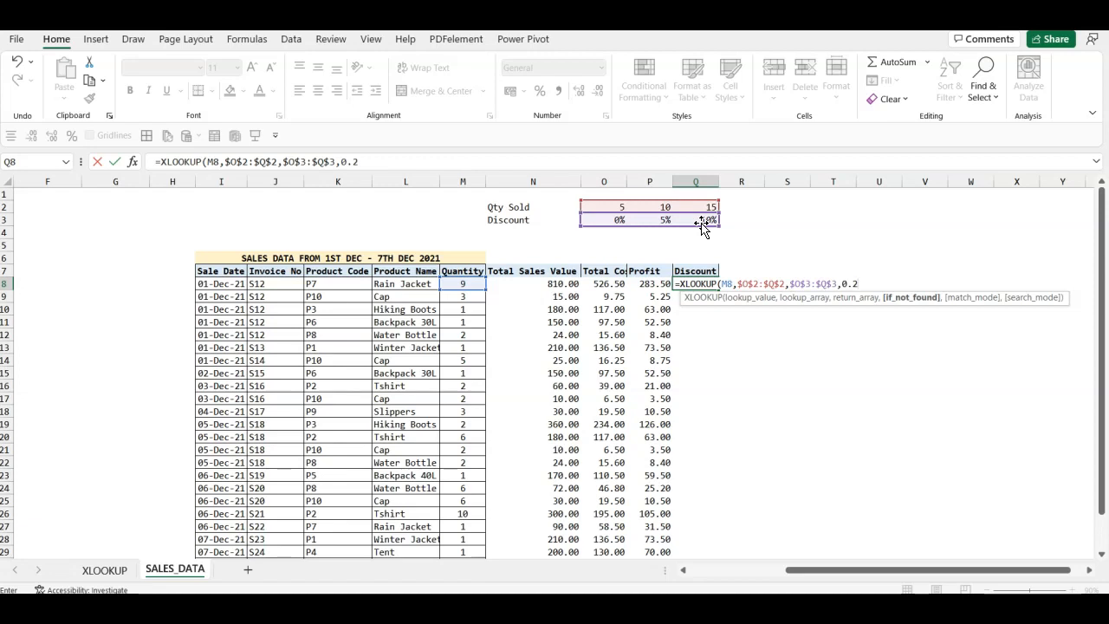
type(",1")
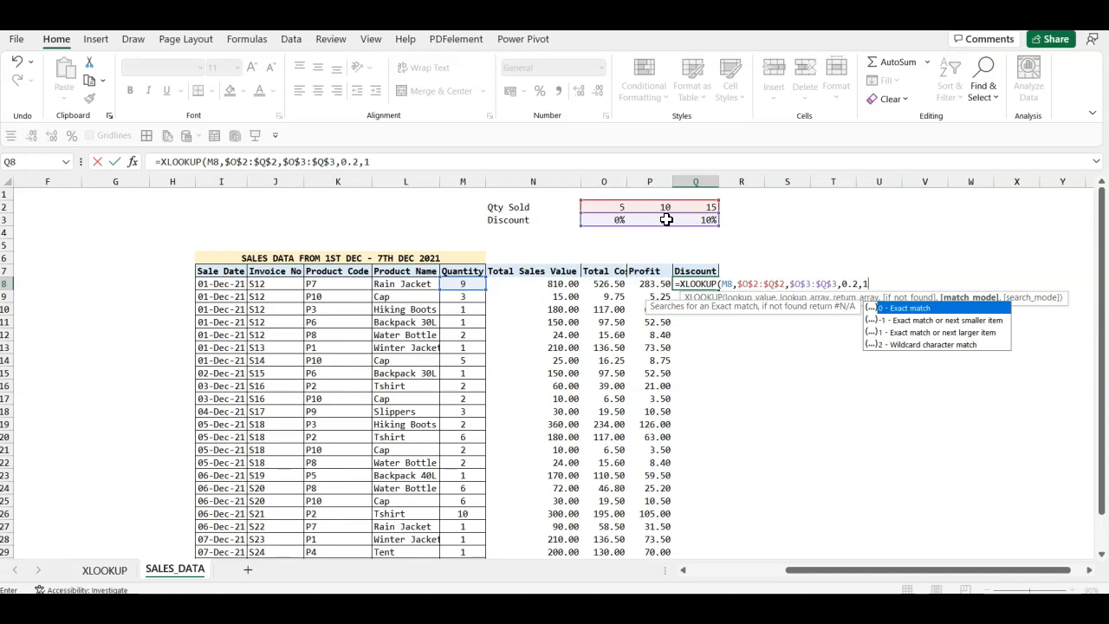
type(")")
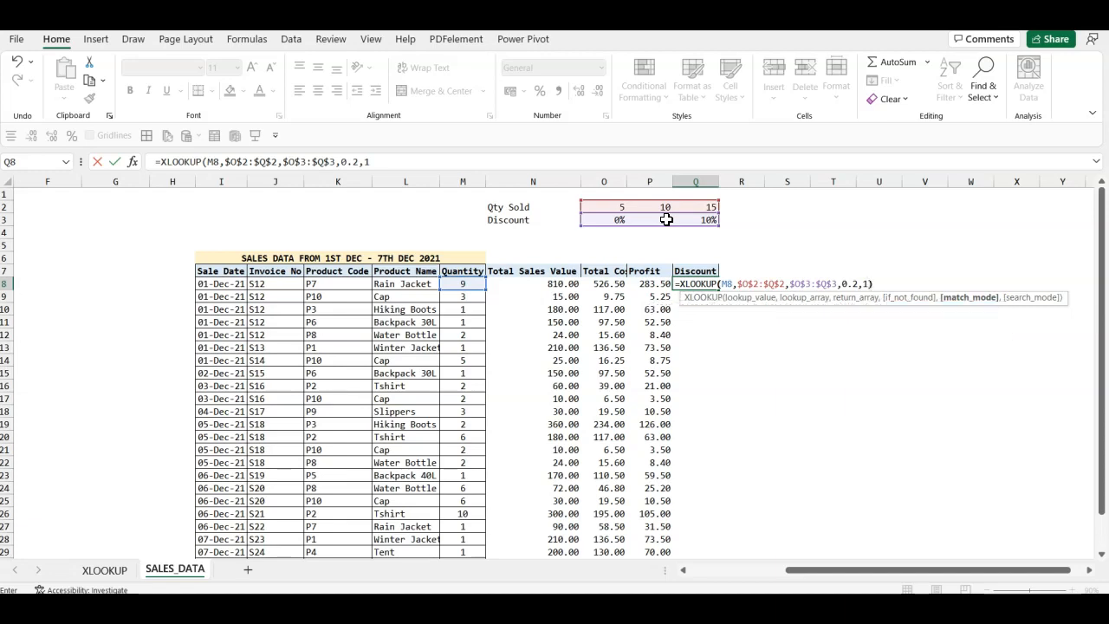
key("ctrl+Return")
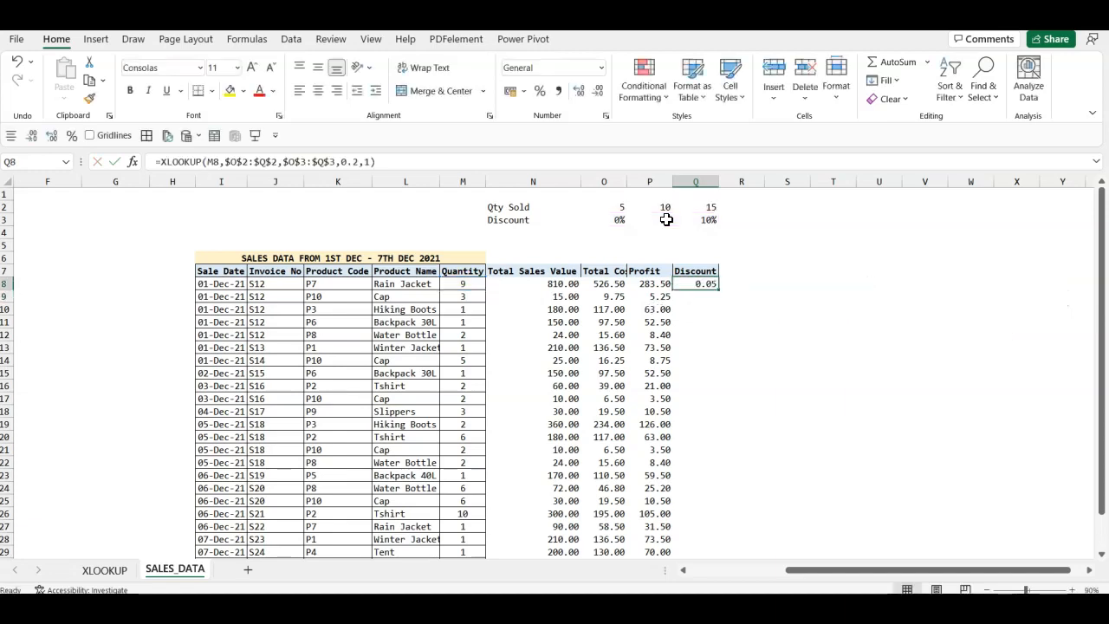
- Fill the Q8 formula down the Discount column to row 31 and format the values as percentages
double_click(718, 289)
scroll(718, 295, "down", 2)
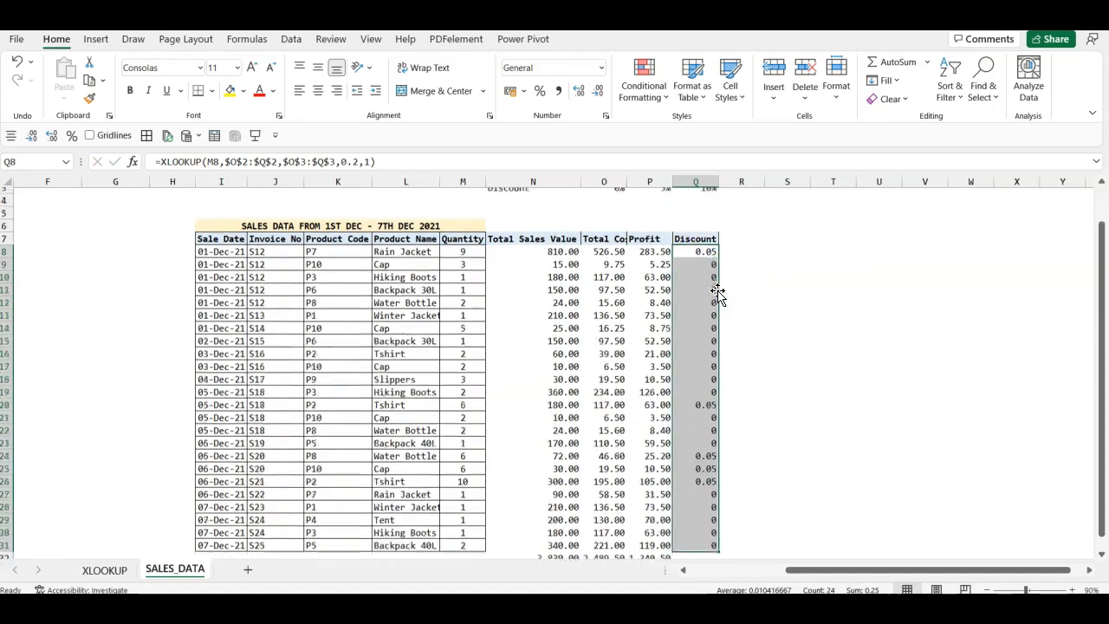
scroll(719, 295, "up", 1)
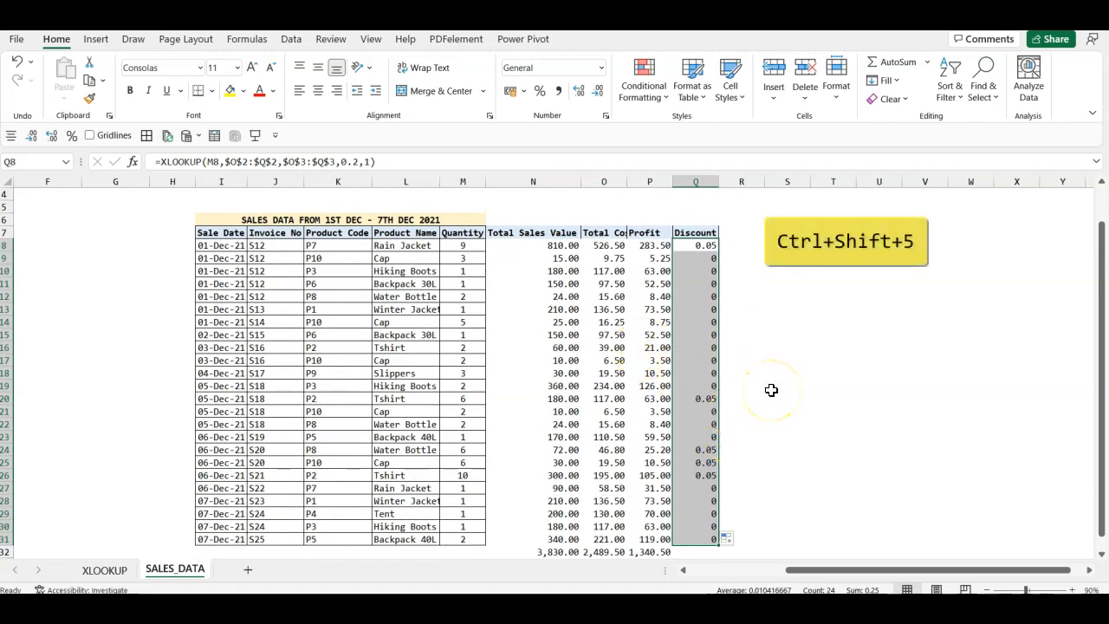
key("ctrl+shift+5")
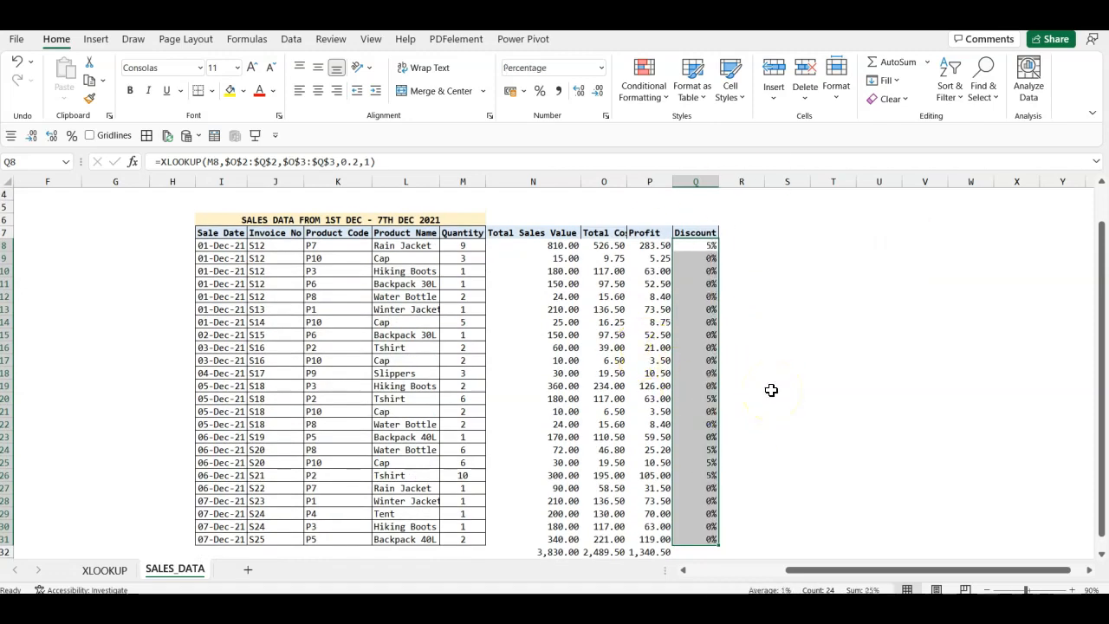
- Set the first Rain Jacket quantity in M8 to 19 and check the discount formula in Q8
scroll(772, 390, "up", 1)
left_click(451, 287)
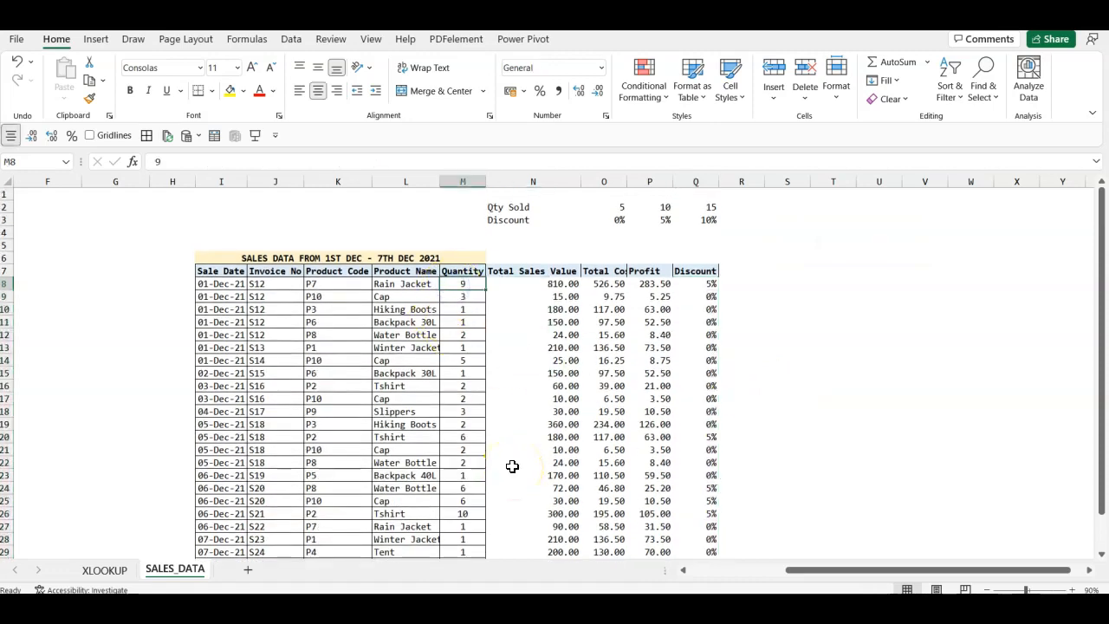
type("19")
key("Return")
key("Up")
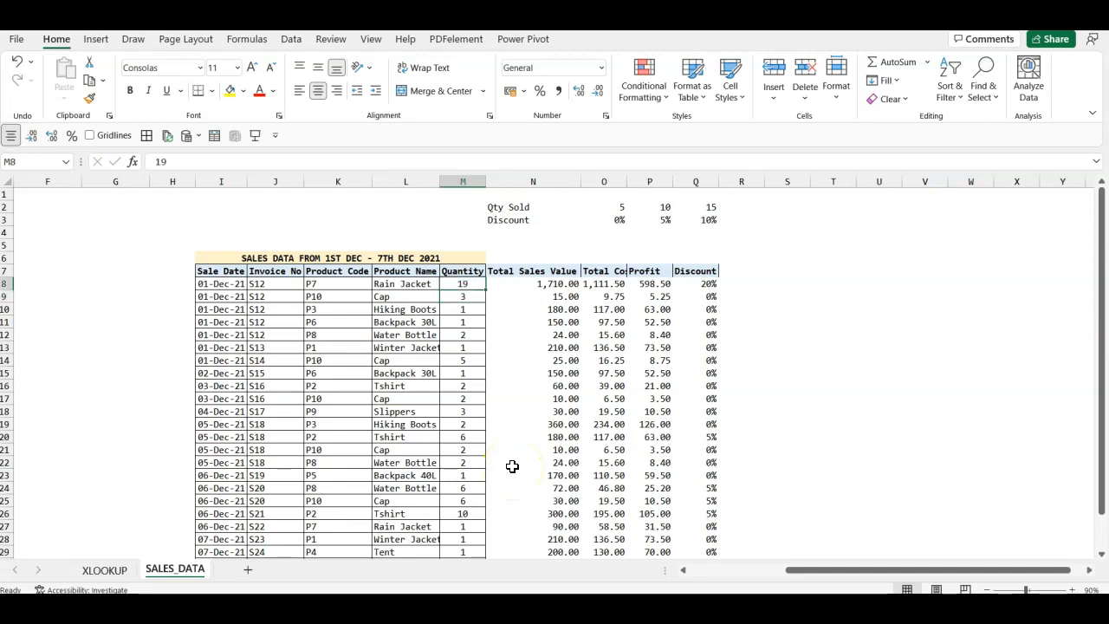
left_click(696, 285)
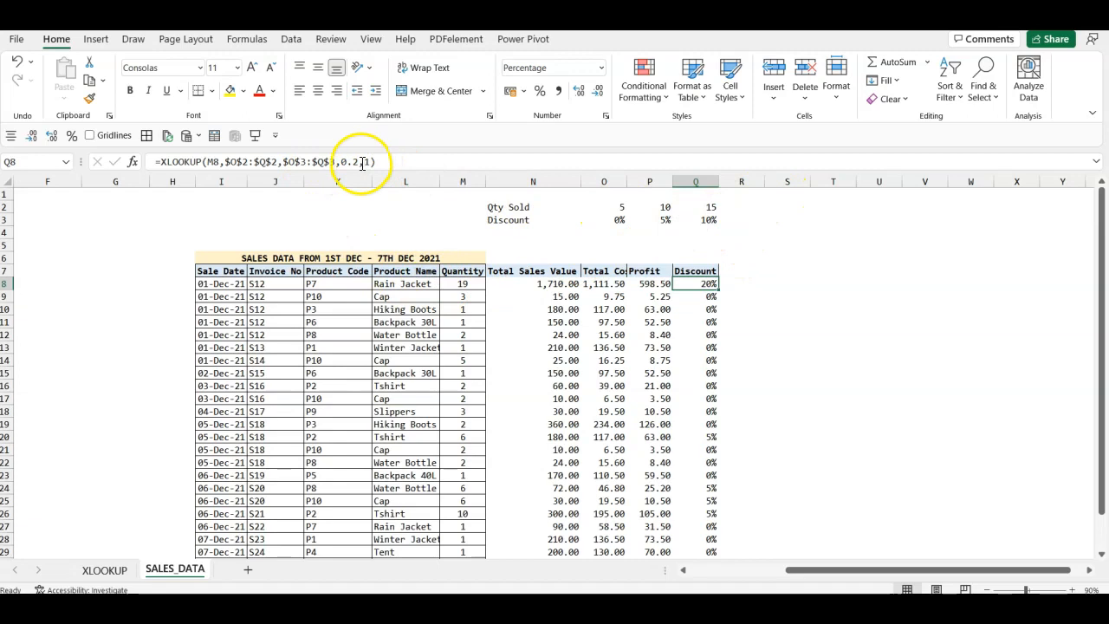
- Add the header Sales Value with Discount in R7, next to Discount
left_click(464, 287)
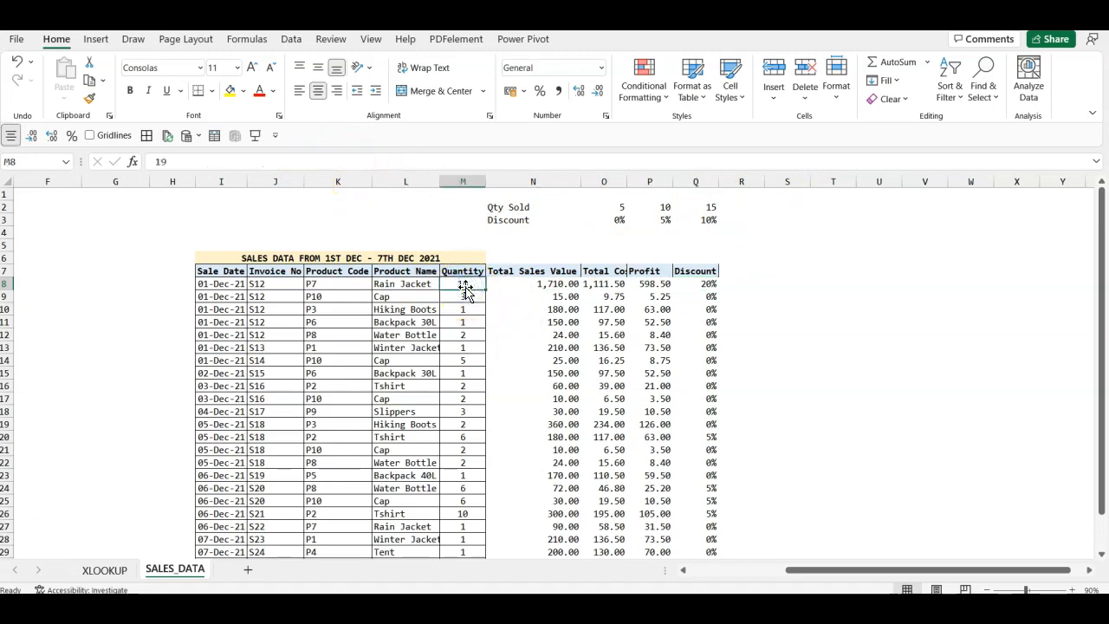
left_click(736, 270)
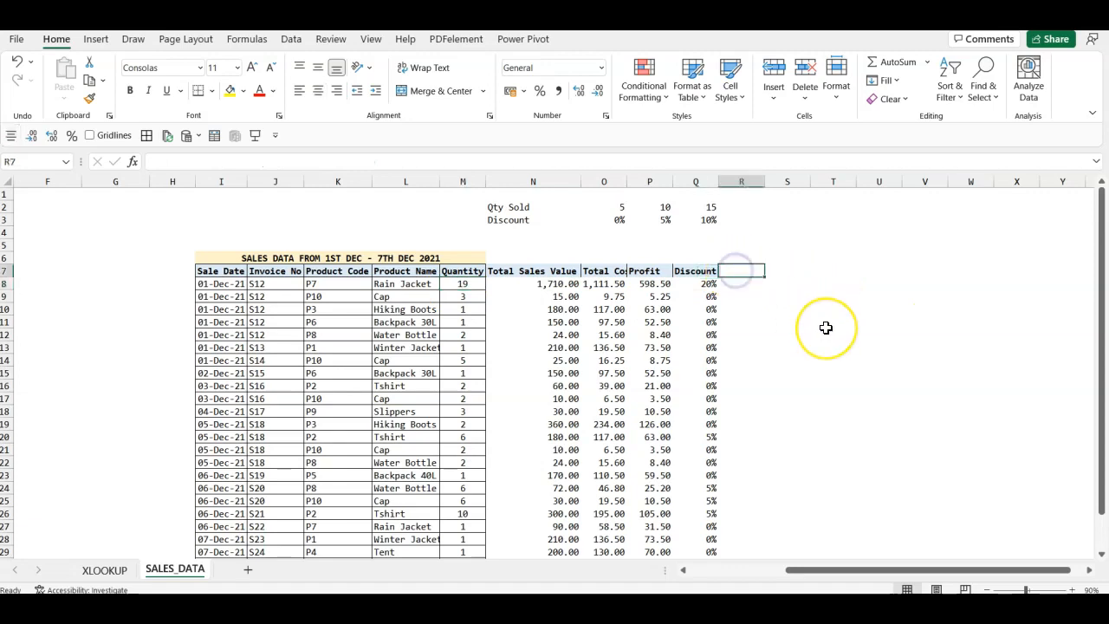
type("Sales Value wi")
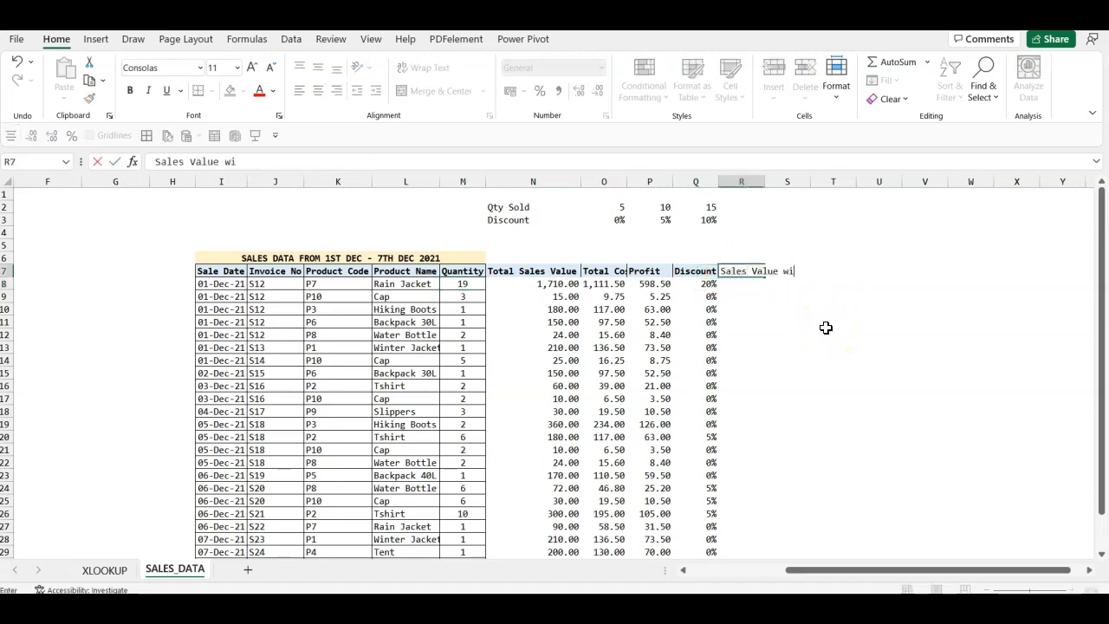
type("th Discount")
key("Return")
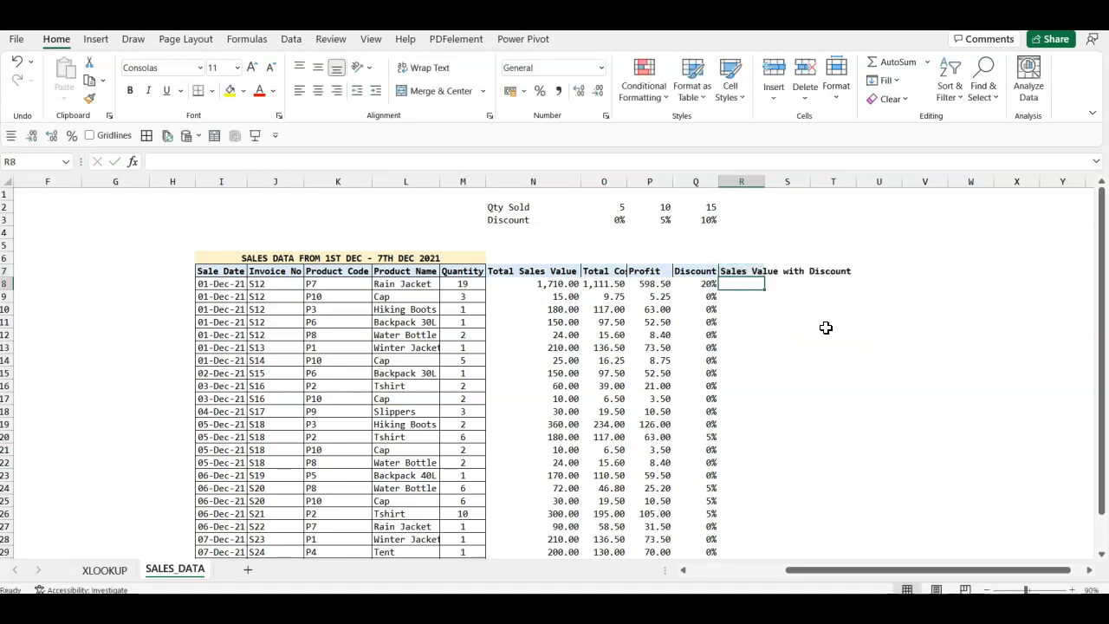
- Enter the formula =+N8*(1-Q8) in R8 to calculate the first row's discounted sales value
type("+")
key("Left")
key("Left")
key("Left")
key("Left")
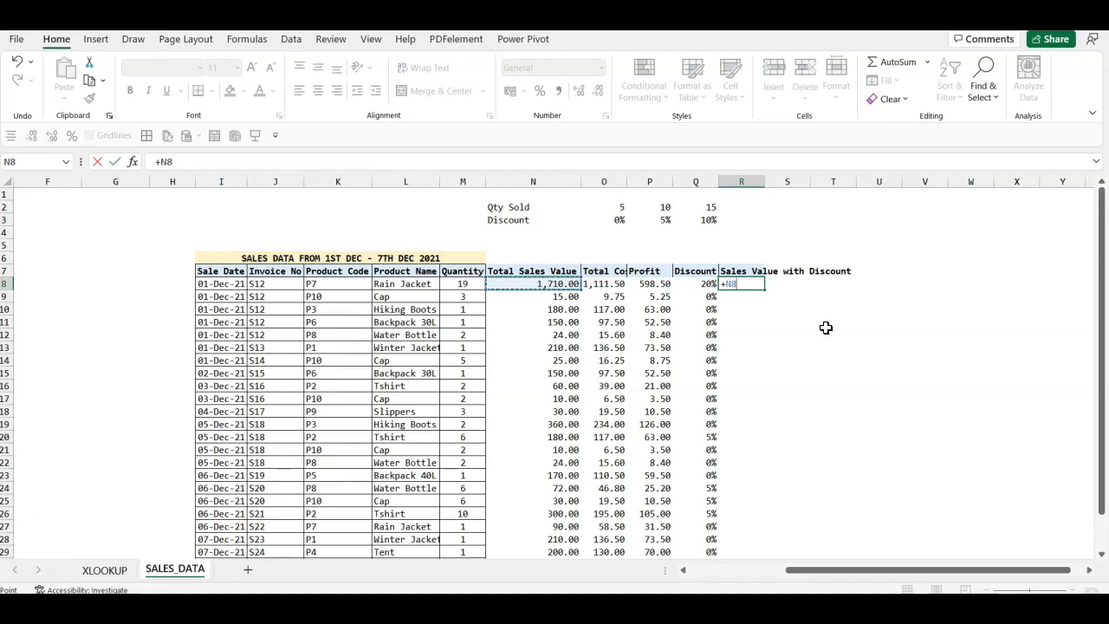
type("8")
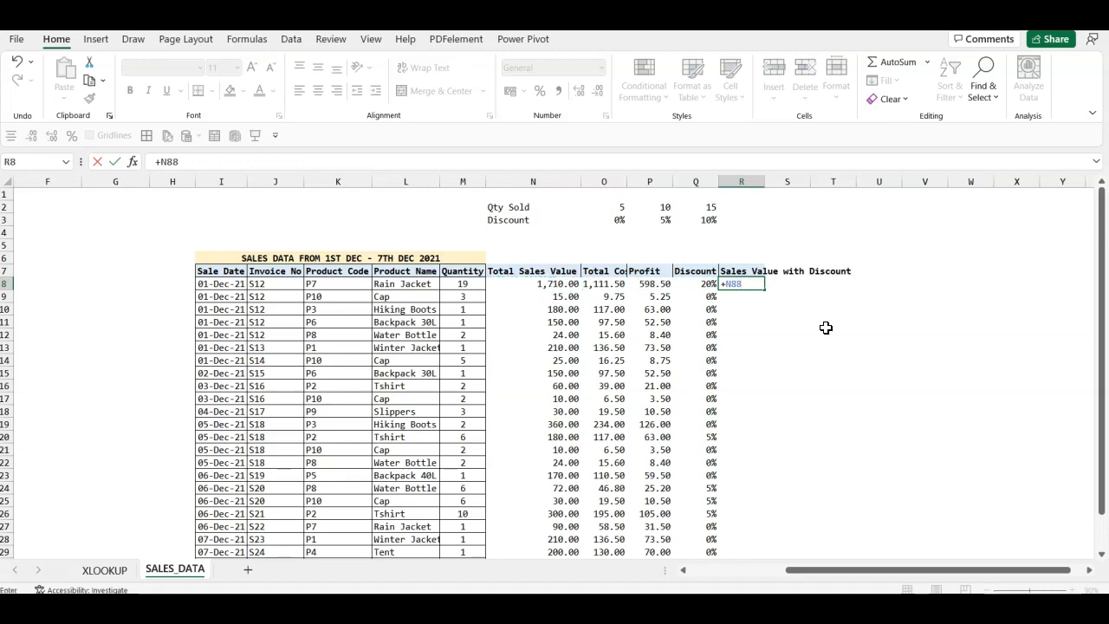
key("BackSpace")
type("*")
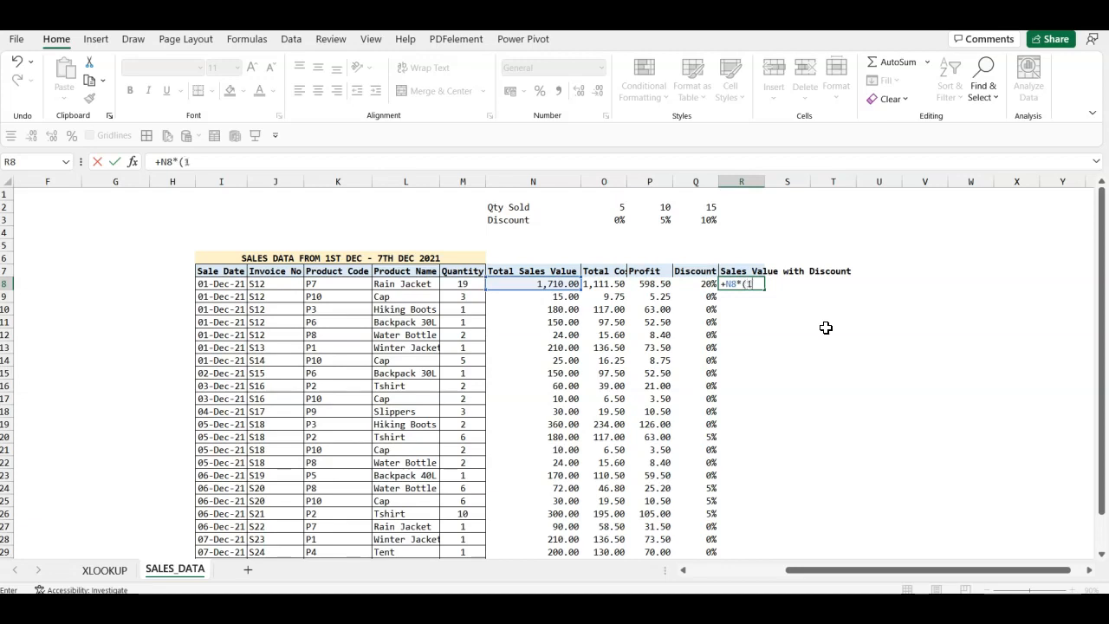
type("(1-")
key("Left")
key("ctrl+Return")
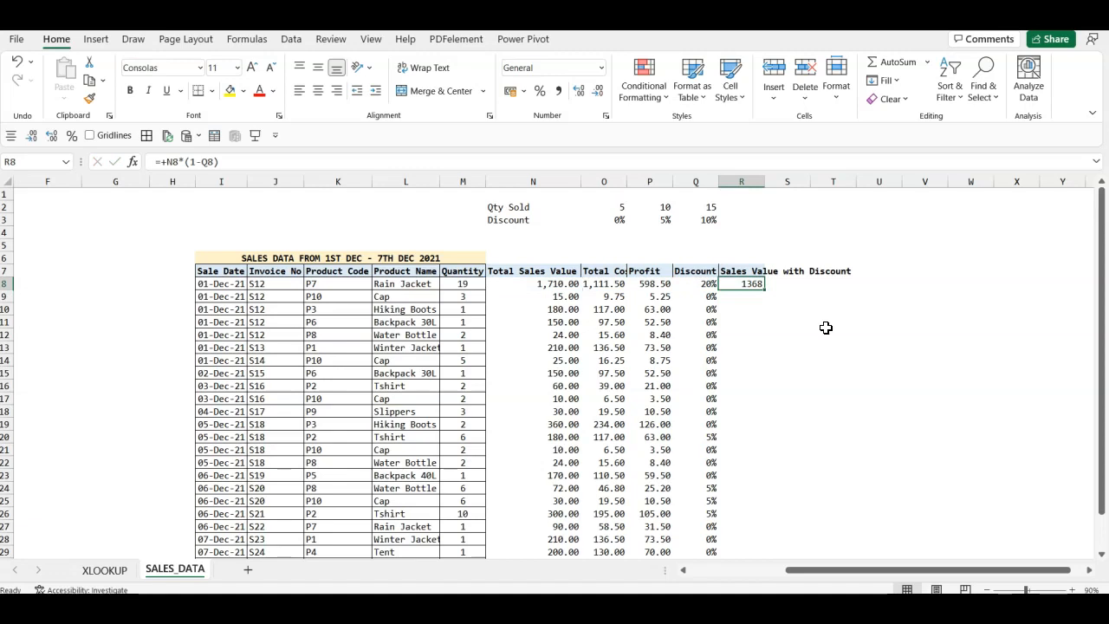
- Fill the R8 formula down to row 31 and format the values as numbers with thousands separators and two decimals
double_click(764, 289)
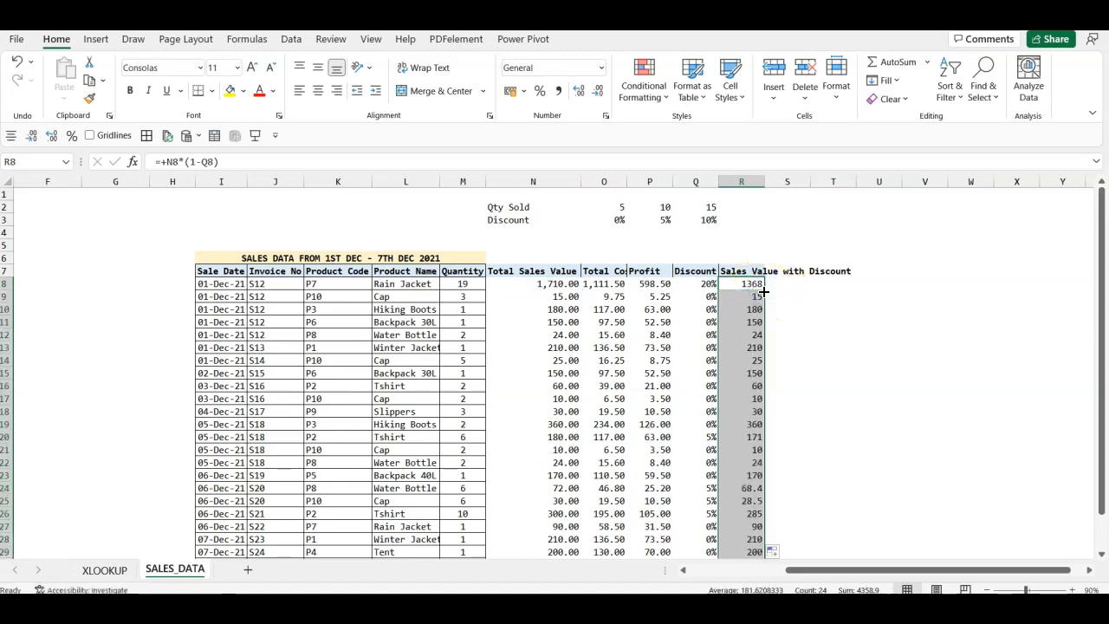
scroll(764, 293, "down", 5)
scroll(765, 293, "up", 5)
key("ctrl+shift+1")
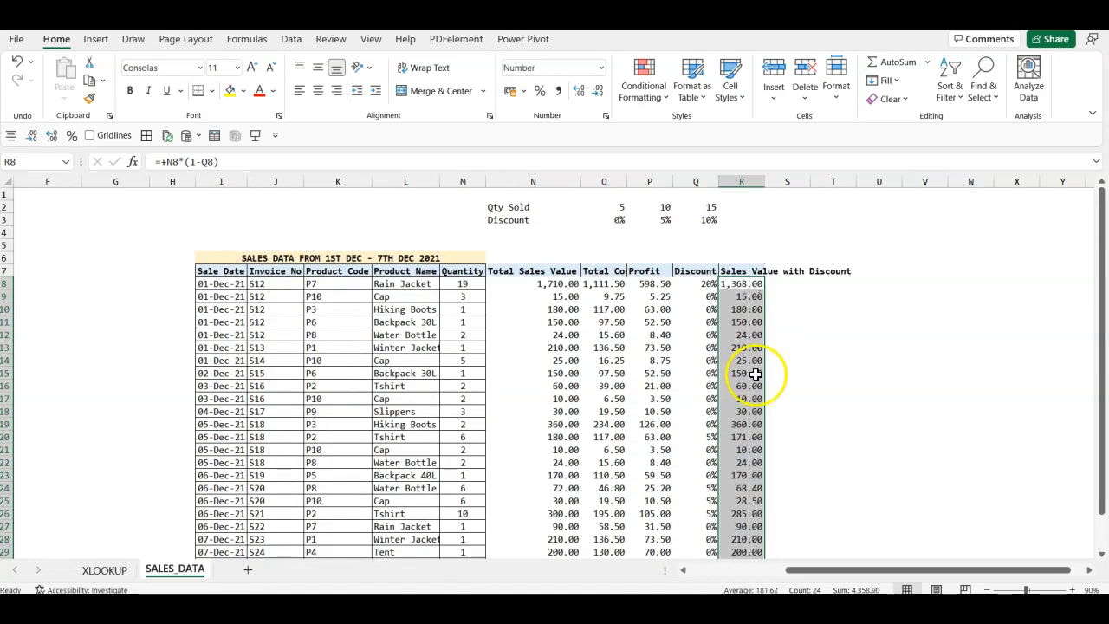
- Test the first Rain Jacket quantity in M8 with 7, and set it back to 1
left_click(462, 285)
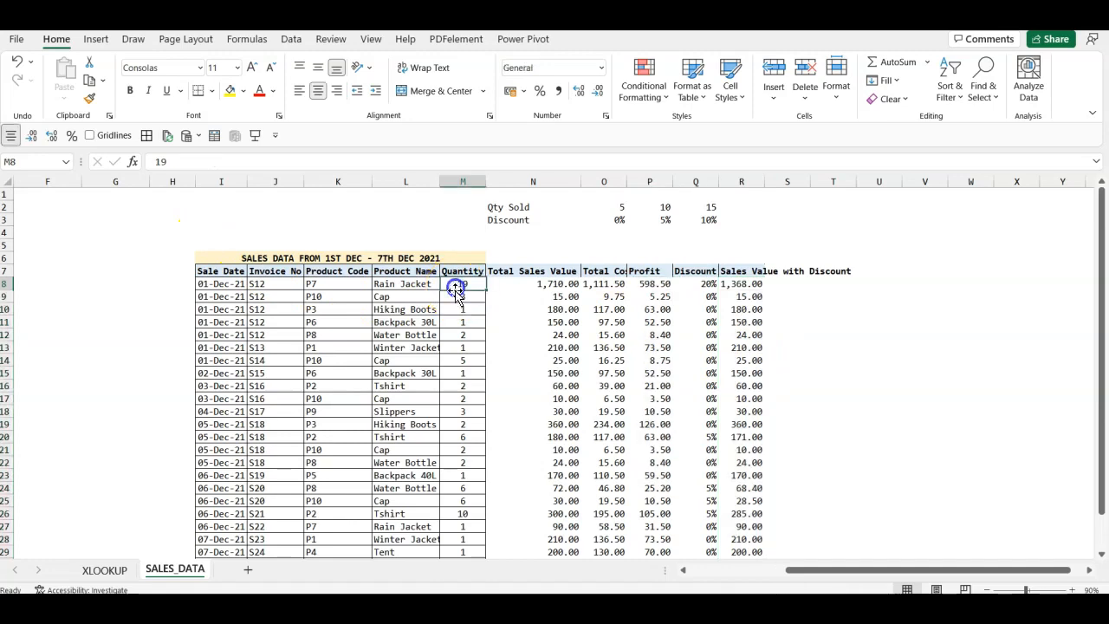
type("7")
key("Return")
key("Up")
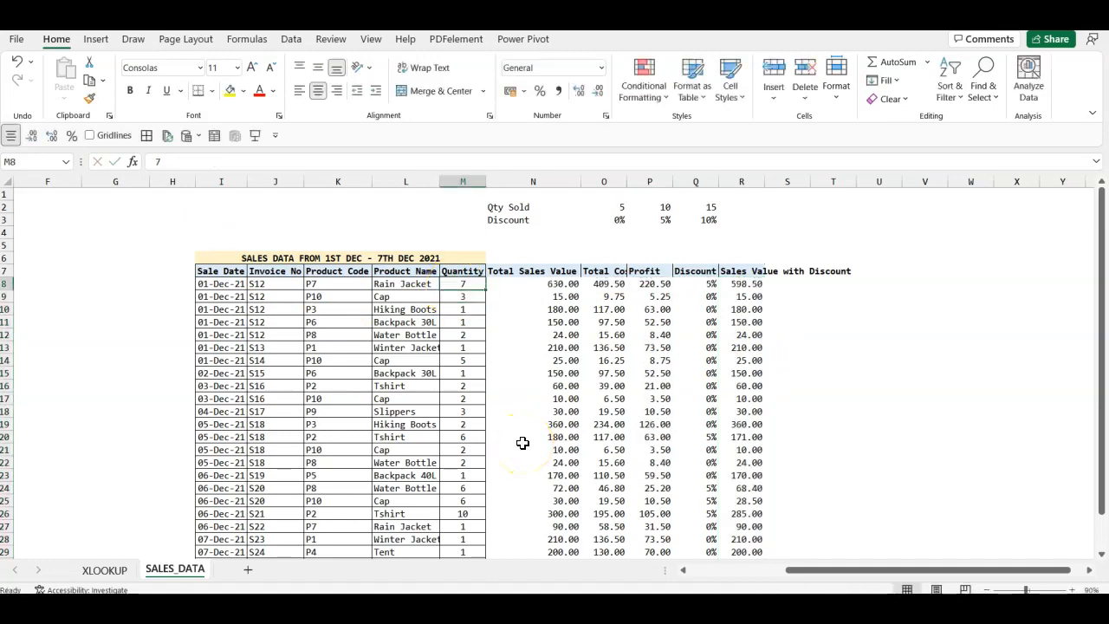
type("1")
key("Return")
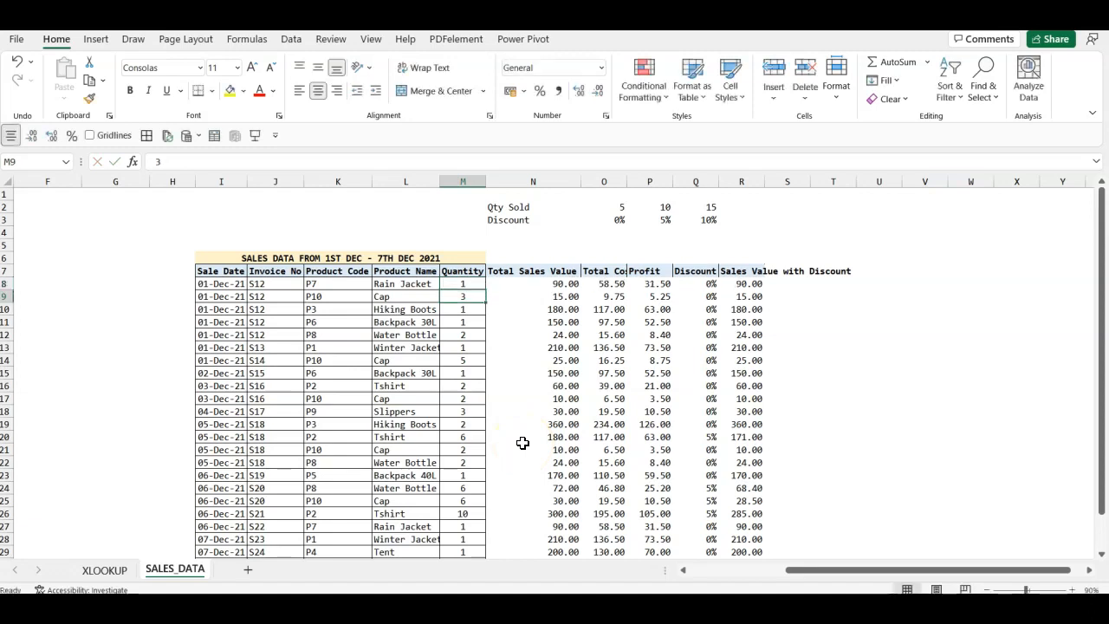
- Autofit column R to its header and total the discounted sales values with AutoSum in R32
double_click(764, 181)
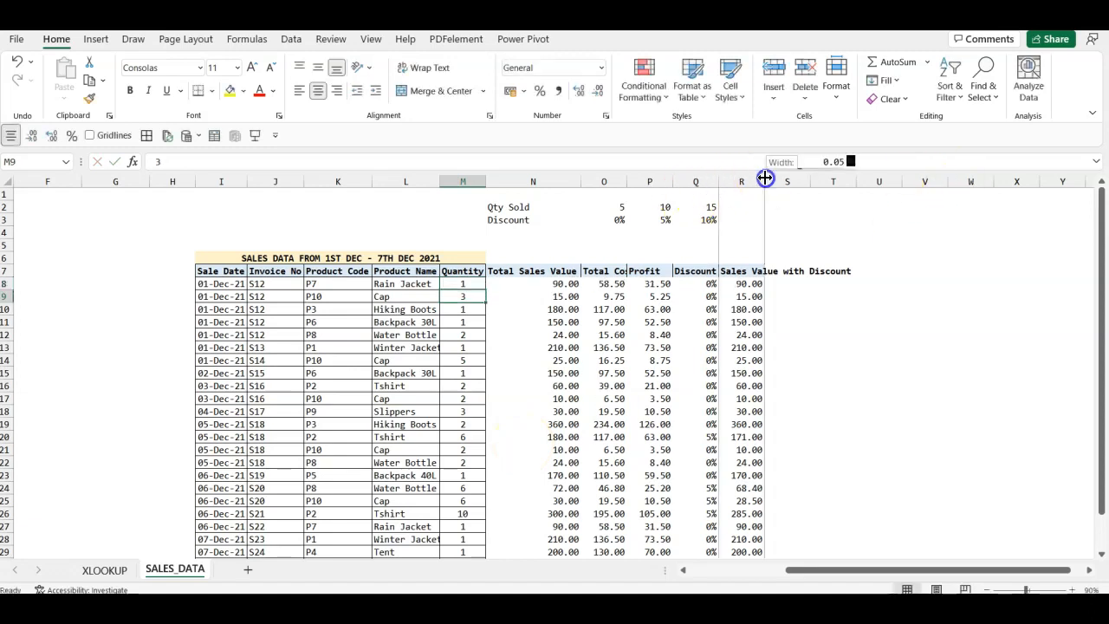
left_click(765, 295)
key("ctrl+Down")
key("Down")
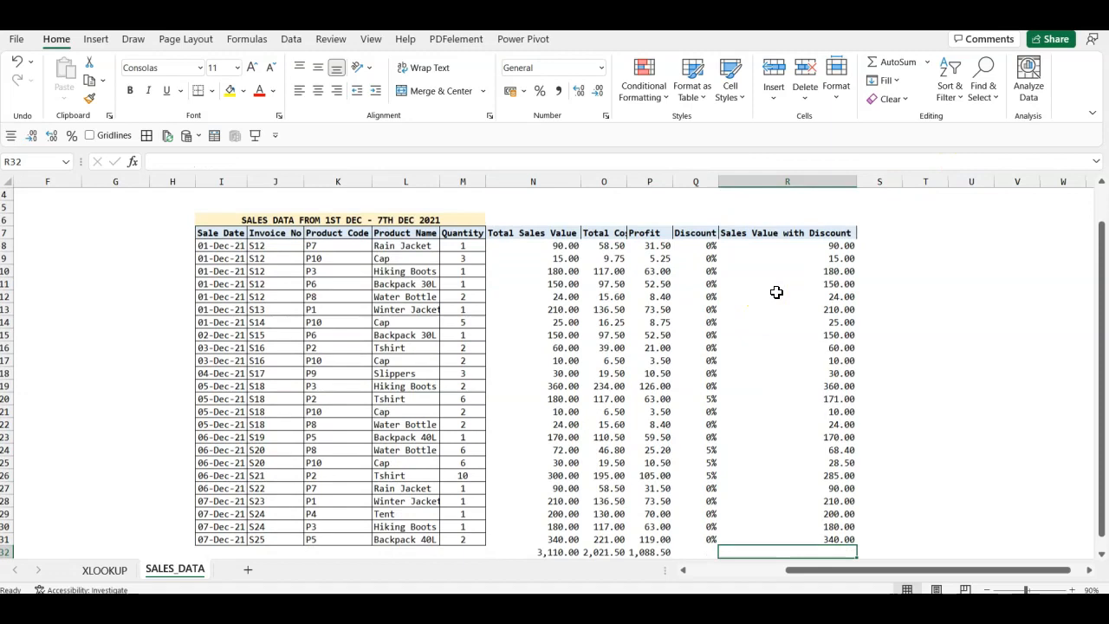
key("alt+equal")
key("Return")
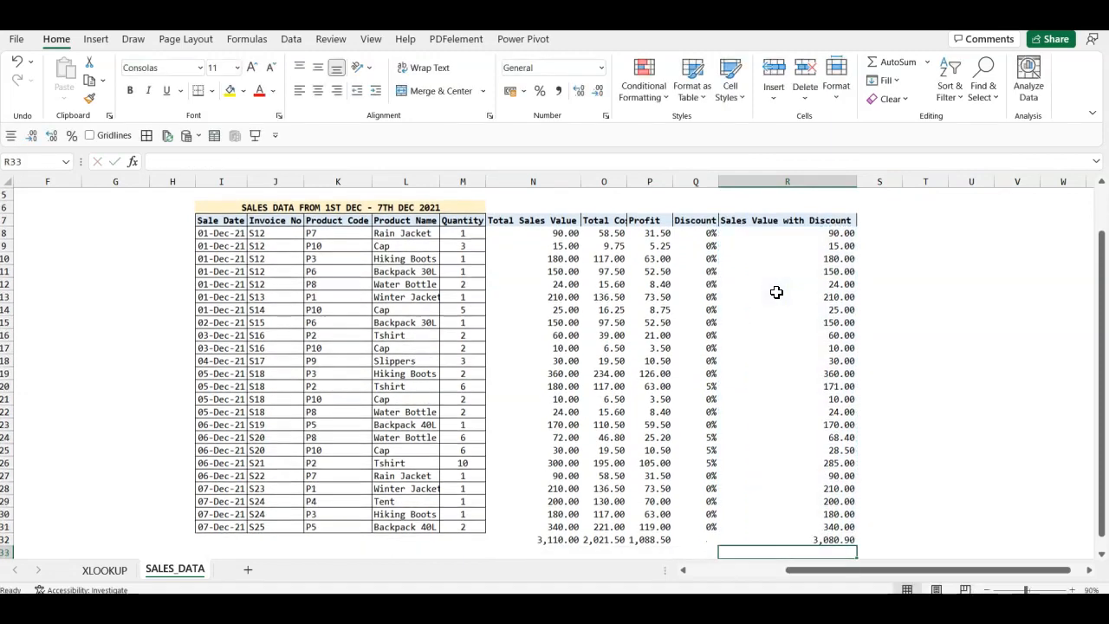
- Calculate the total profit after discount in S32 with the formula =+R32-O32
key("Up")
key("Right")
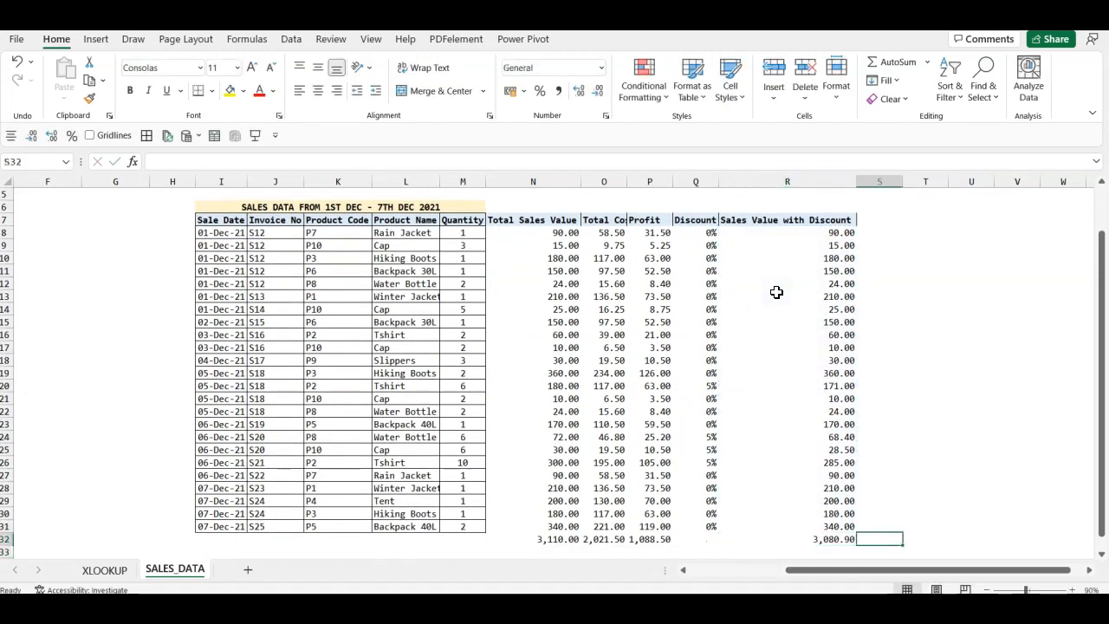
type("+")
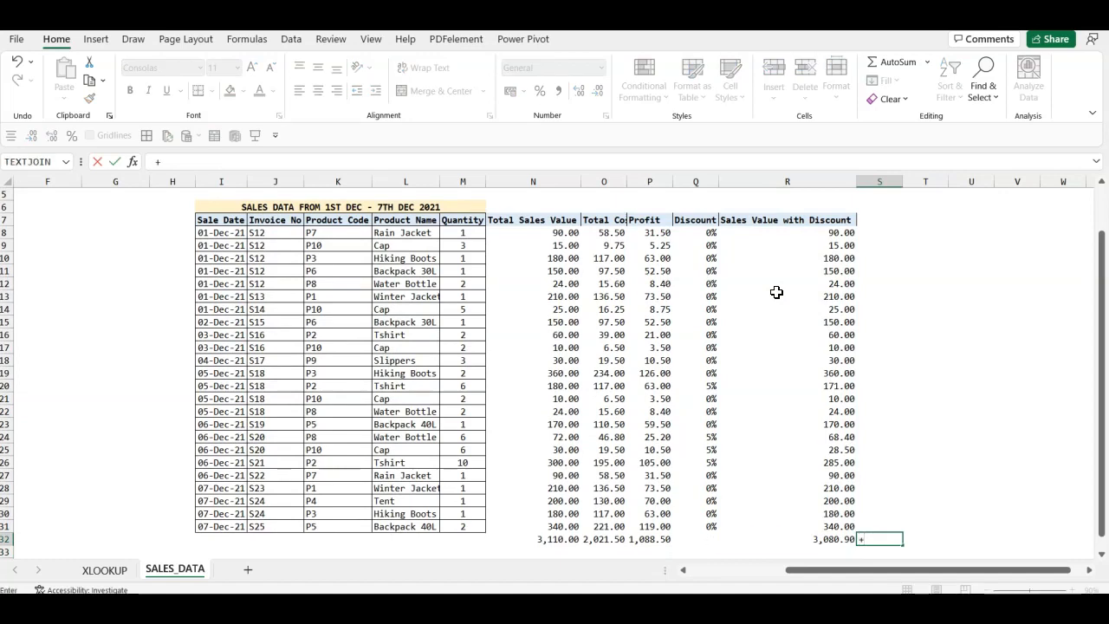
key("Left")
type("-")
key("Left")
key("Left")
key("Left")
key("Left")
key("ctrl+Return")
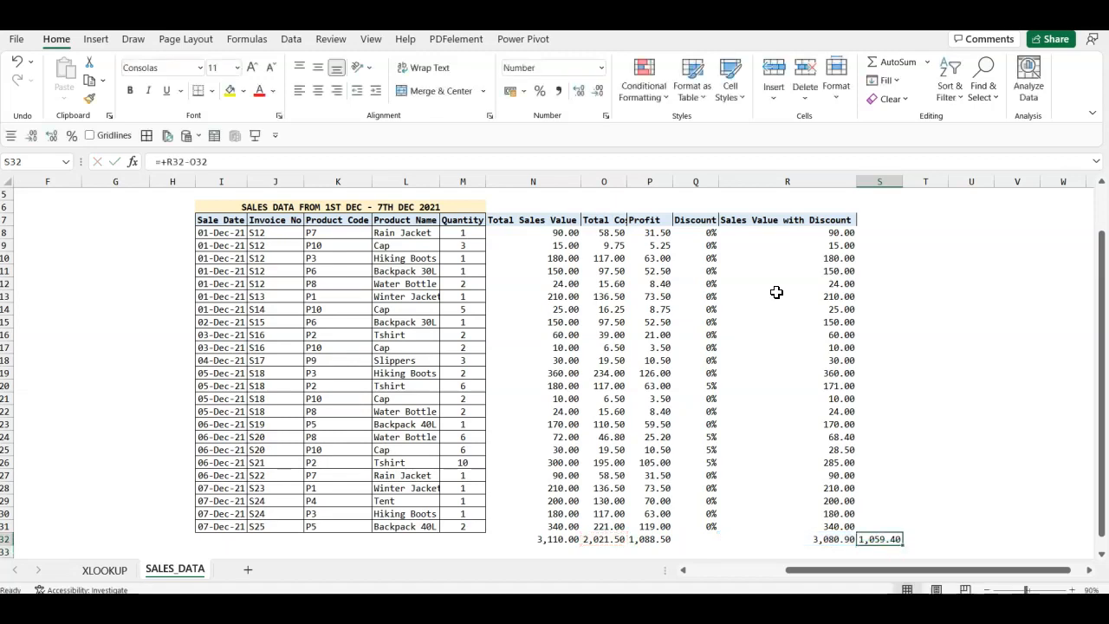
key("Left")
key("Left")
key("Left")
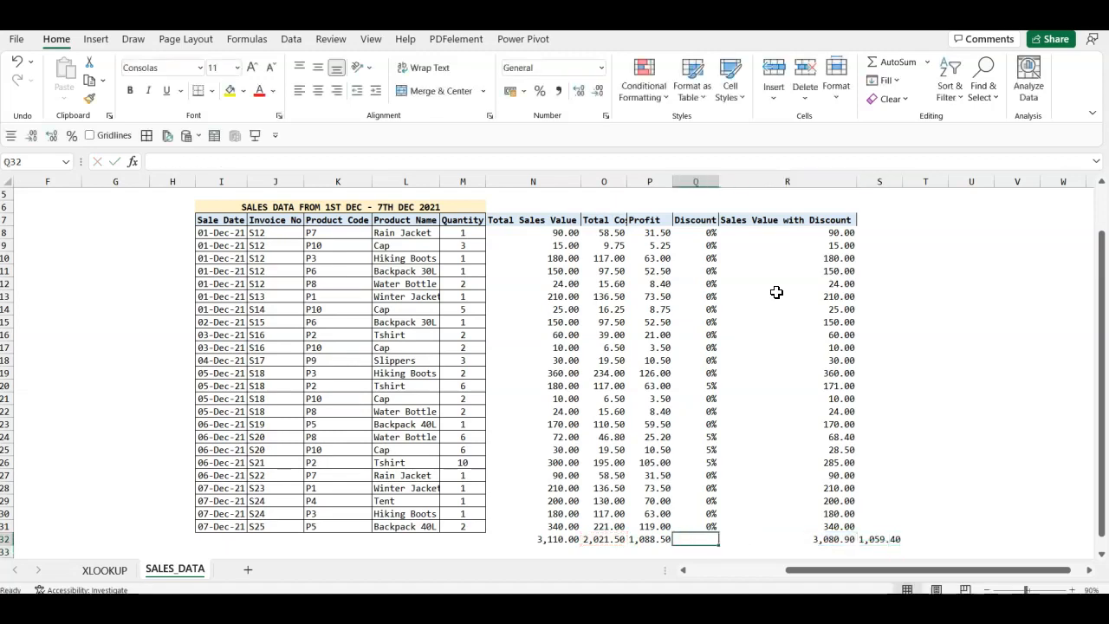
key("Right")
key("Right")
key("Right")
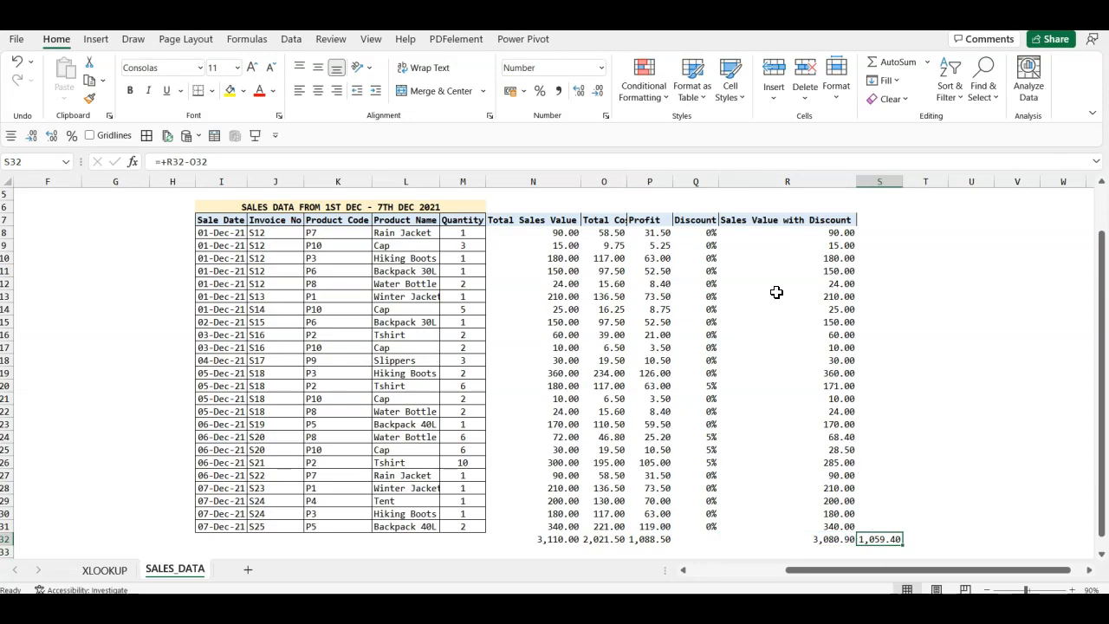
- Set the discount in O3 for quantity 5 to 2% and check the totals in row 32
scroll(776, 292, "up", 2)
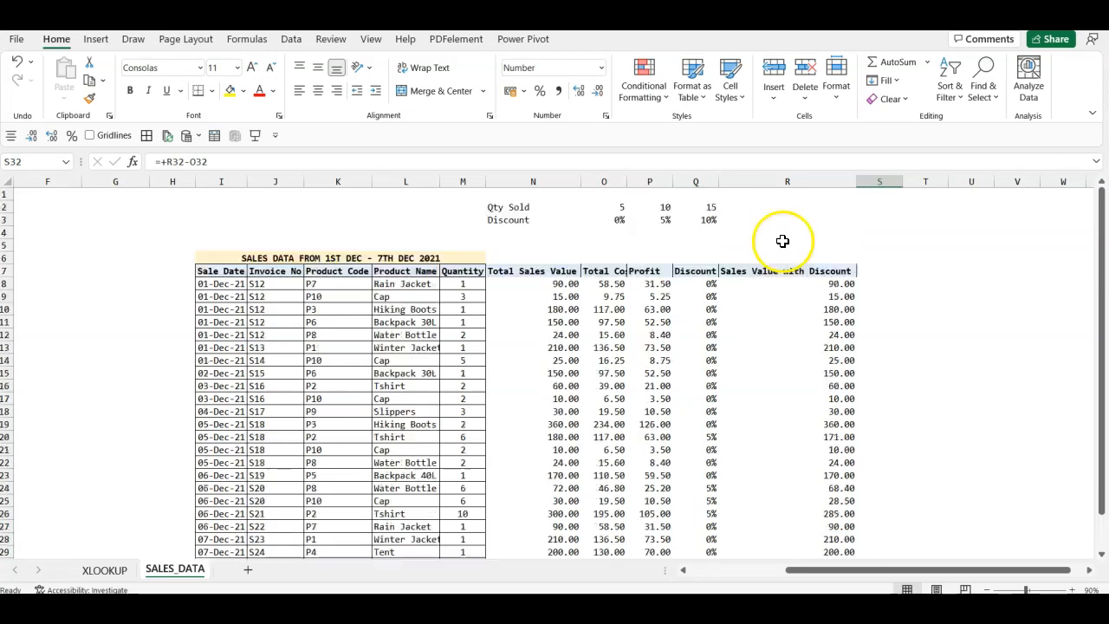
left_click(612, 220)
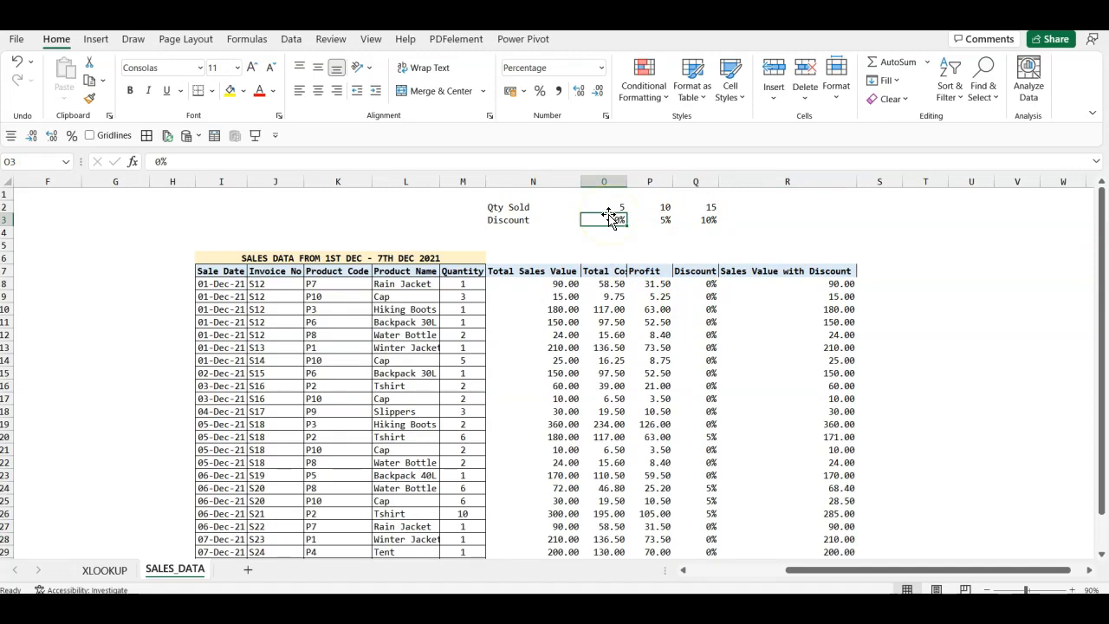
type("2")
key("Return")
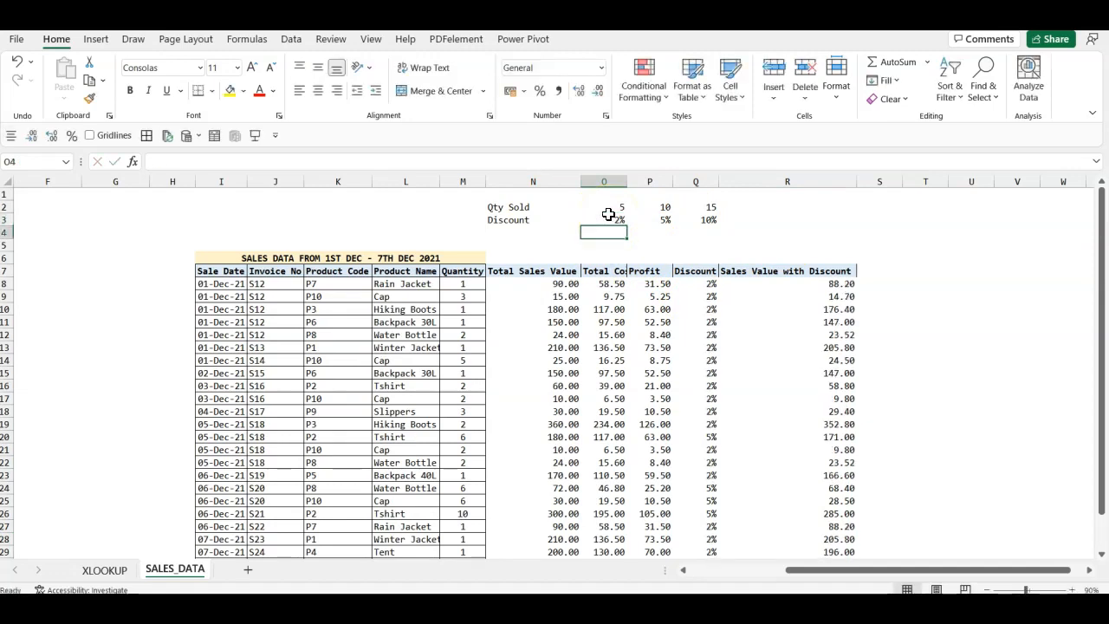
scroll(632, 235, "down", 4)
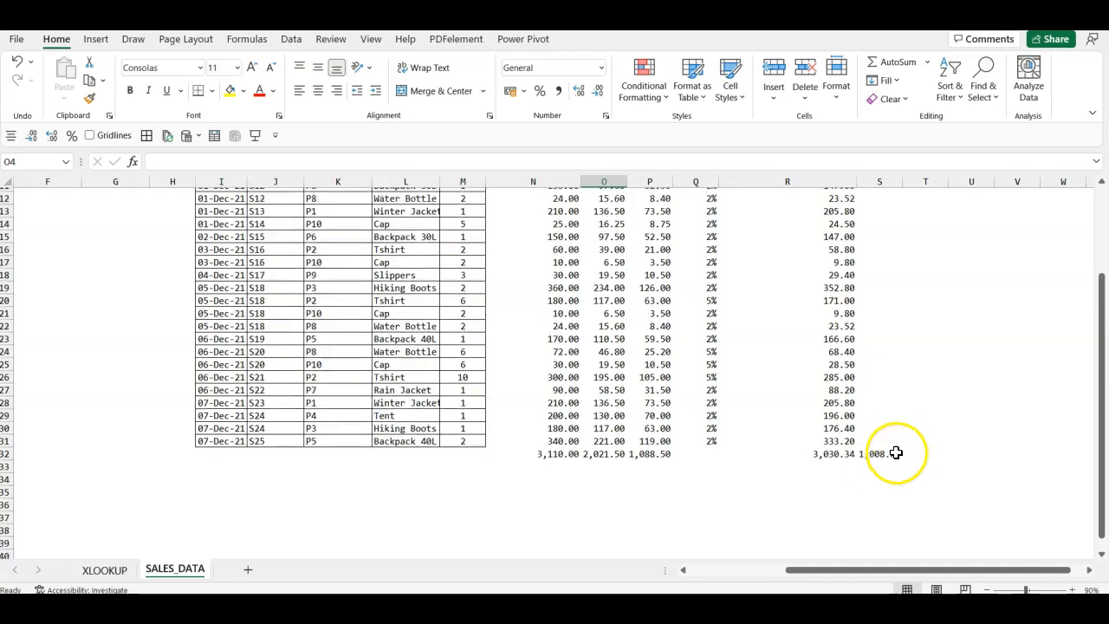
scroll(896, 453, "up", 4)
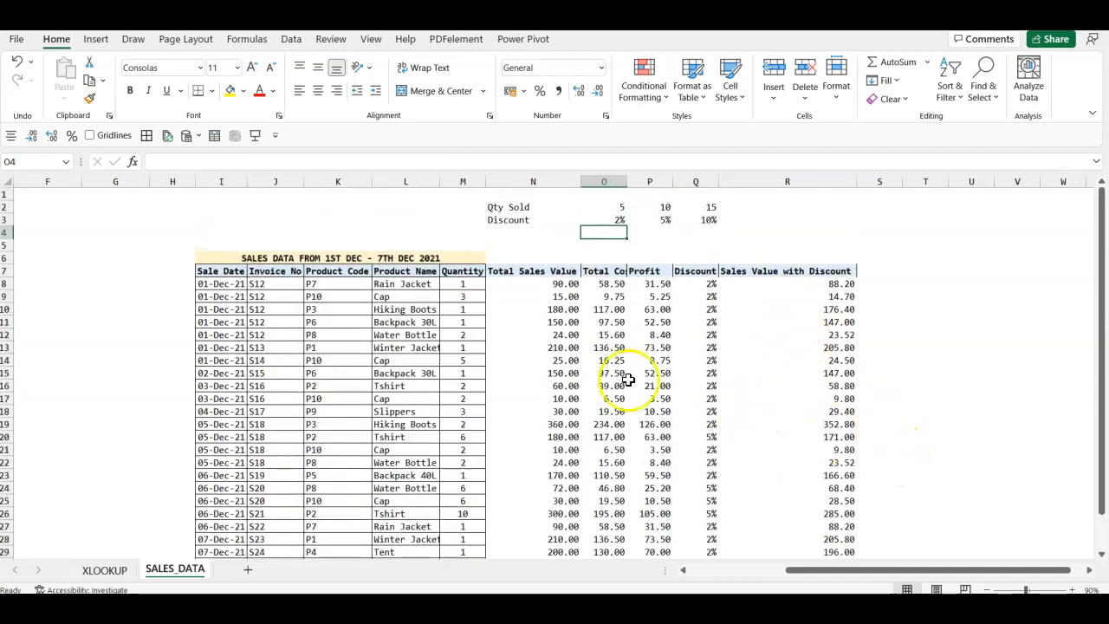
scroll(490, 389, "left", 3)
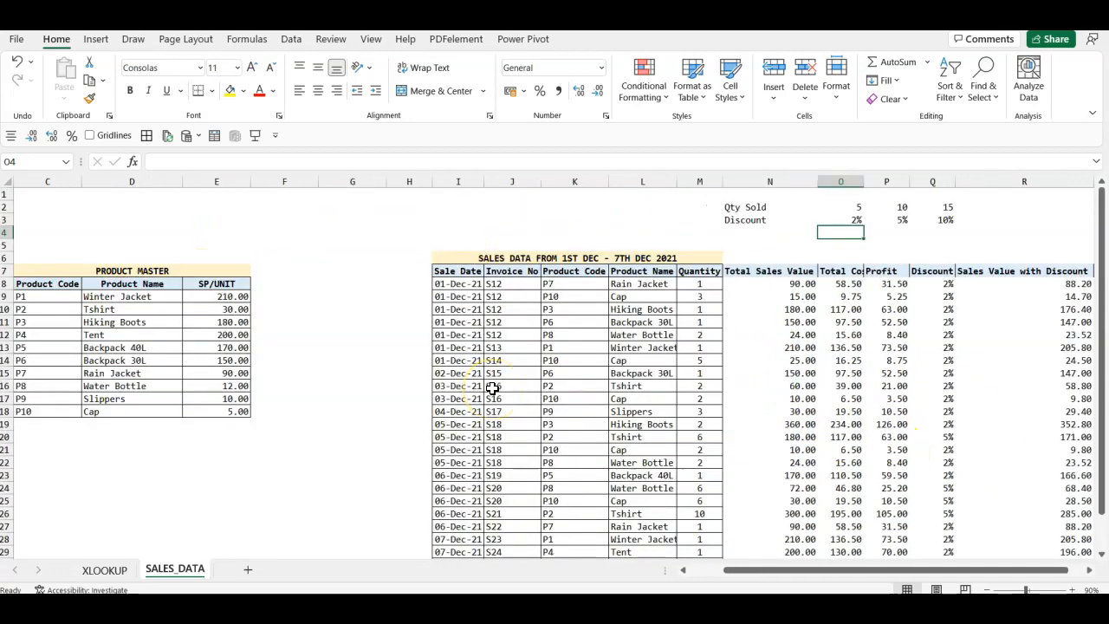
scroll(490, 388, "left", 2)
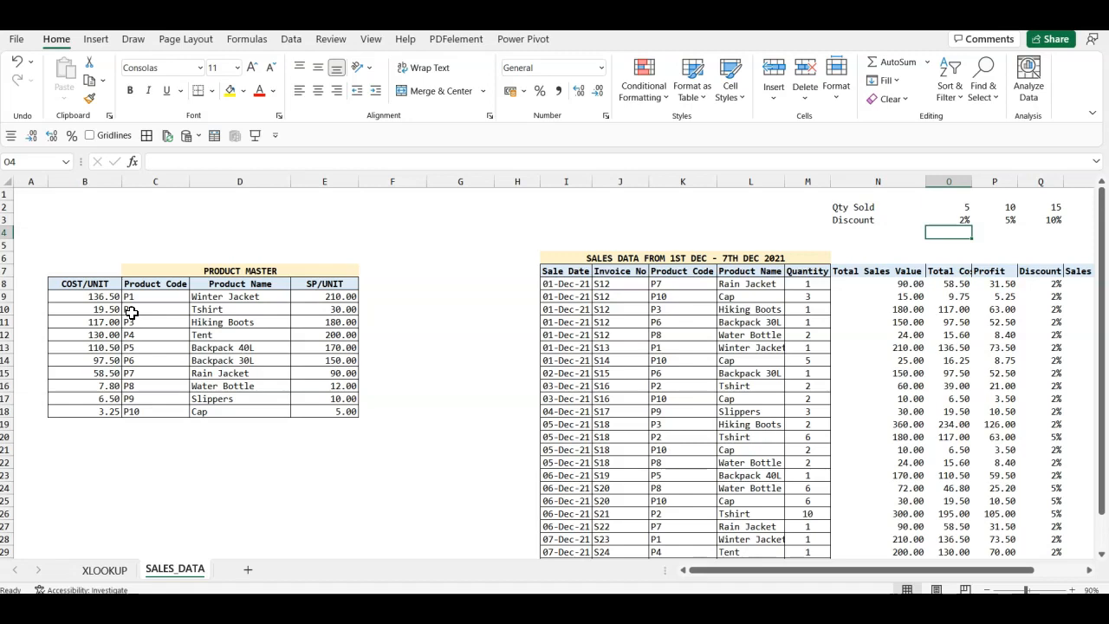
scroll(271, 362, "right", 3)
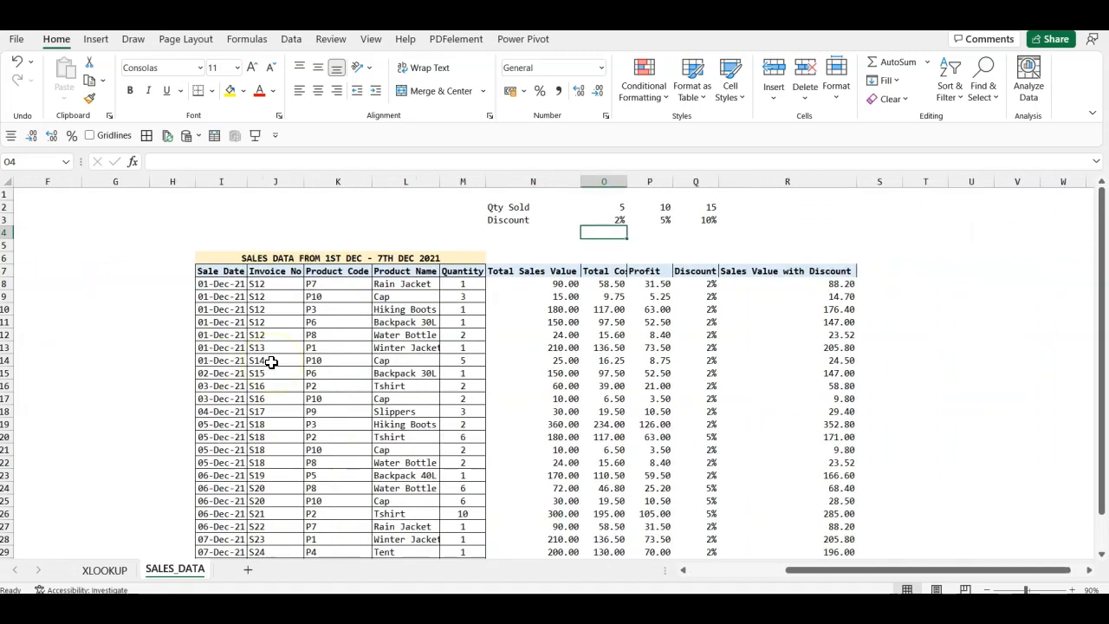